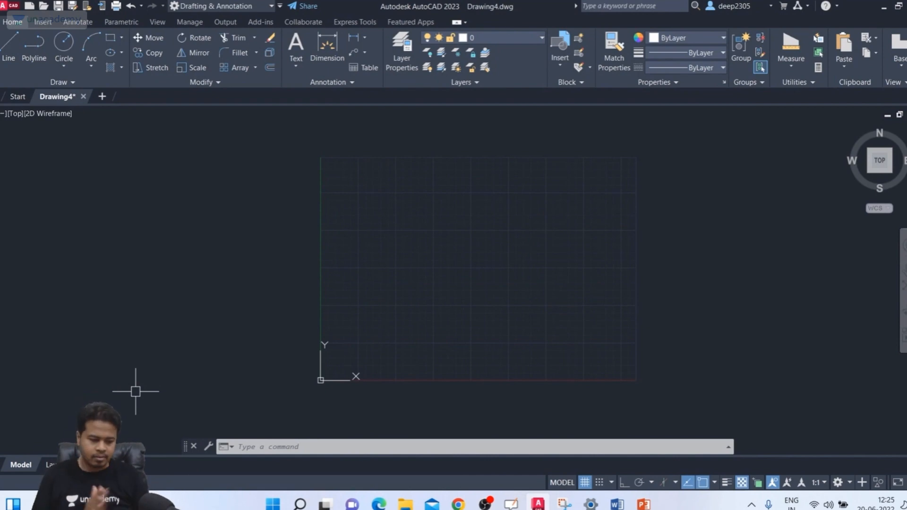
Draw a horizontal rectangle about 243 by 91 units in the upper middle of the grid area.
key(Escape)
key(Escape)
key(Escape)
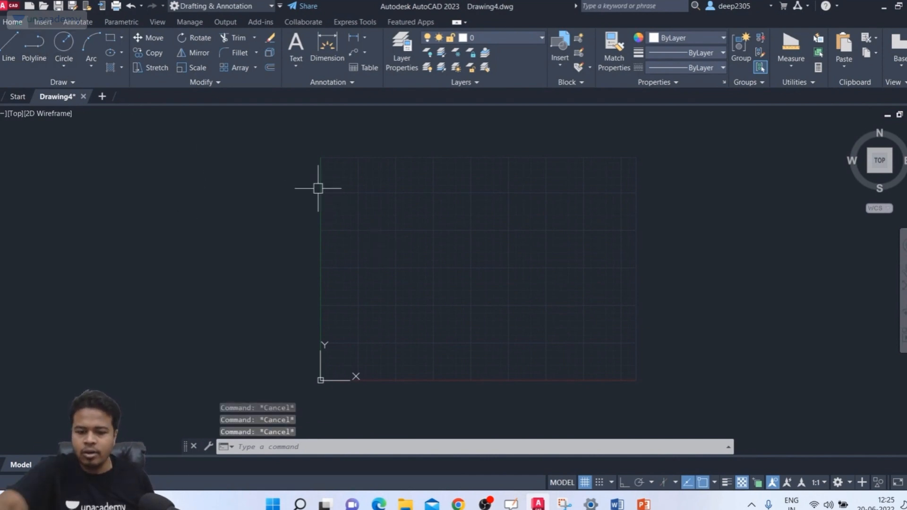
text(rec)
key(Return)
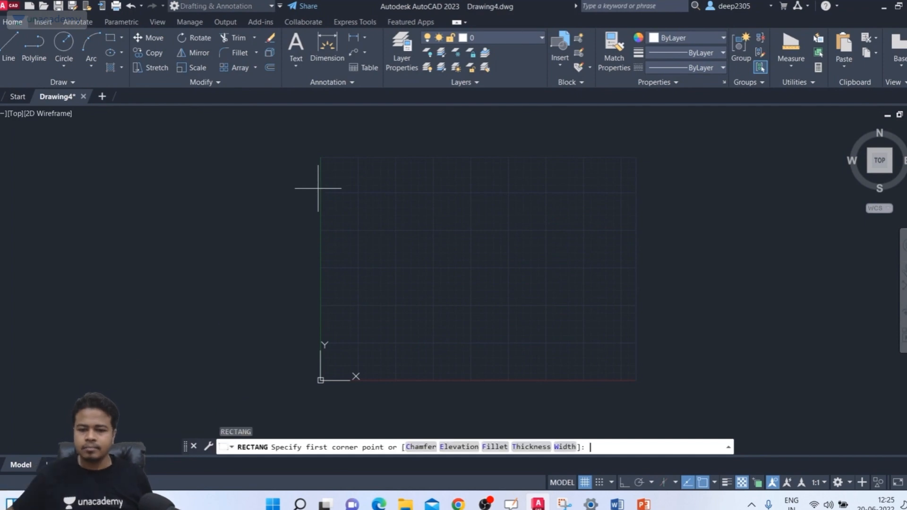
click(564, 213)
click(381, 280)
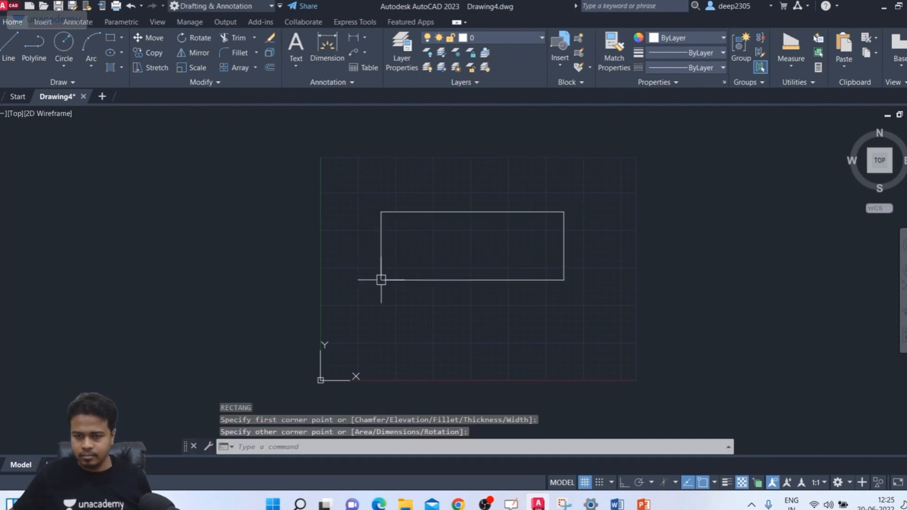
Draw a circle with a radius of about 37 units below the rectangle.
click(64, 43)
click(490, 361)
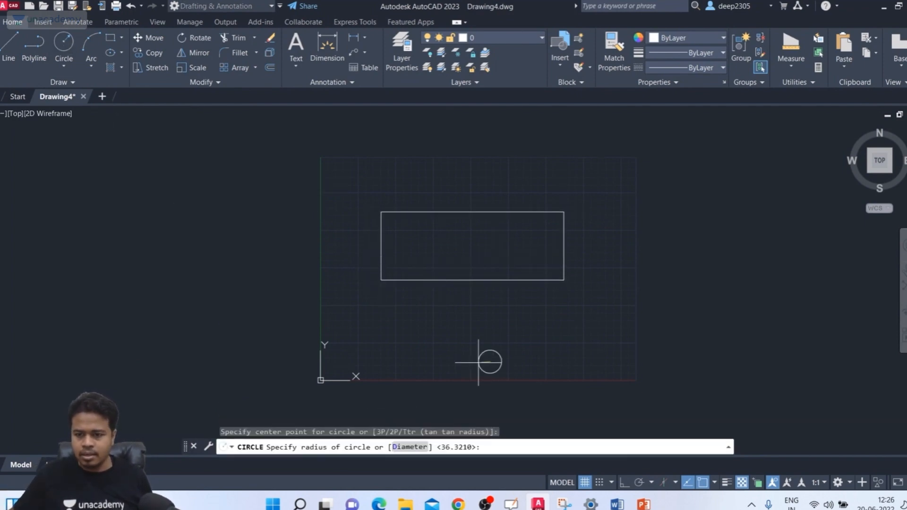
click(464, 373)
middle_drag(596, 358, 511, 307)
key(Escape)
key(Escape)
key(Escape)
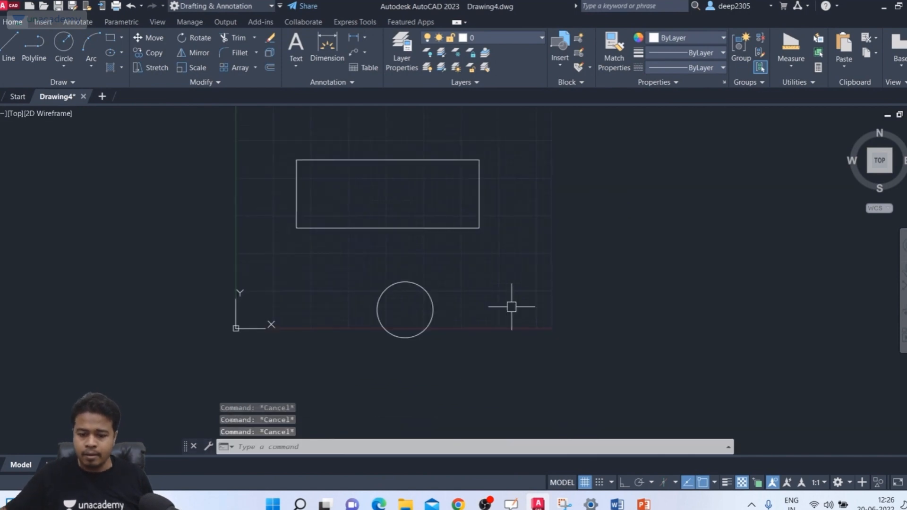
Measure the length of the rectangle's bottom edge from its lower-left to its lower-right corner with the DIST command.
text(DI)
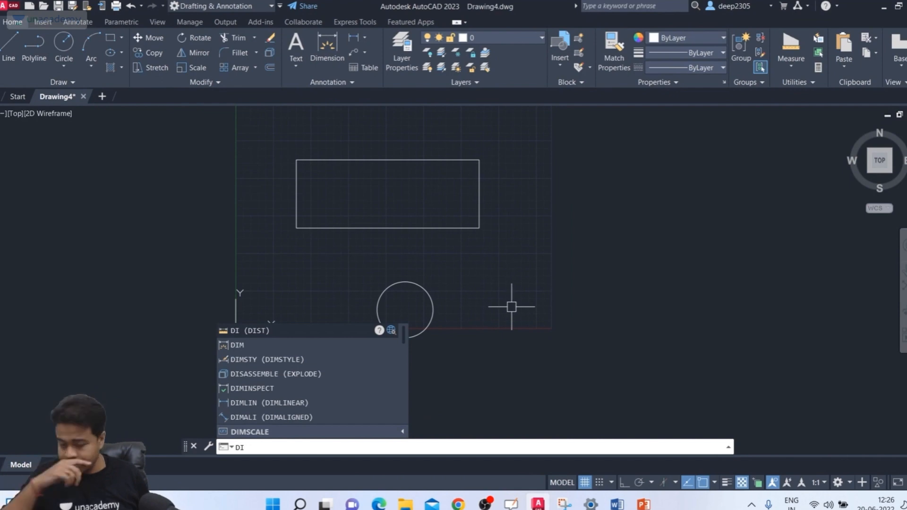
key(Return)
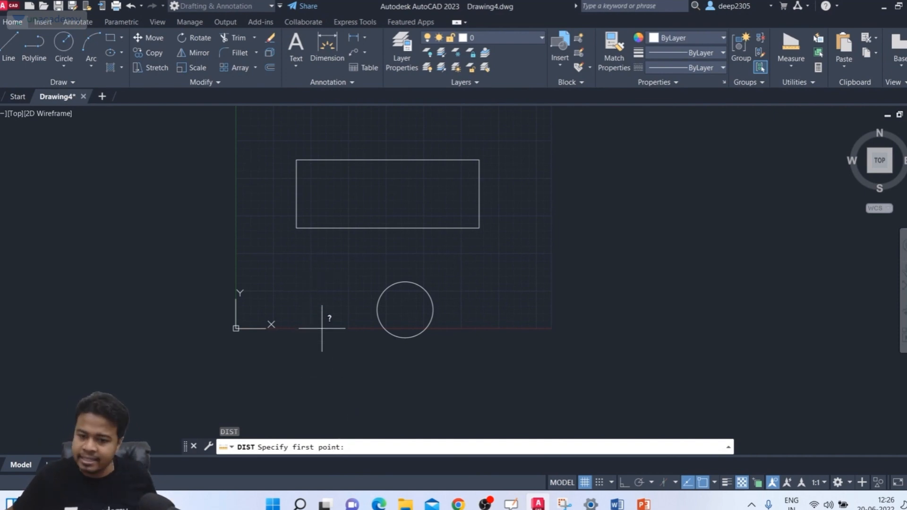
click(296, 228)
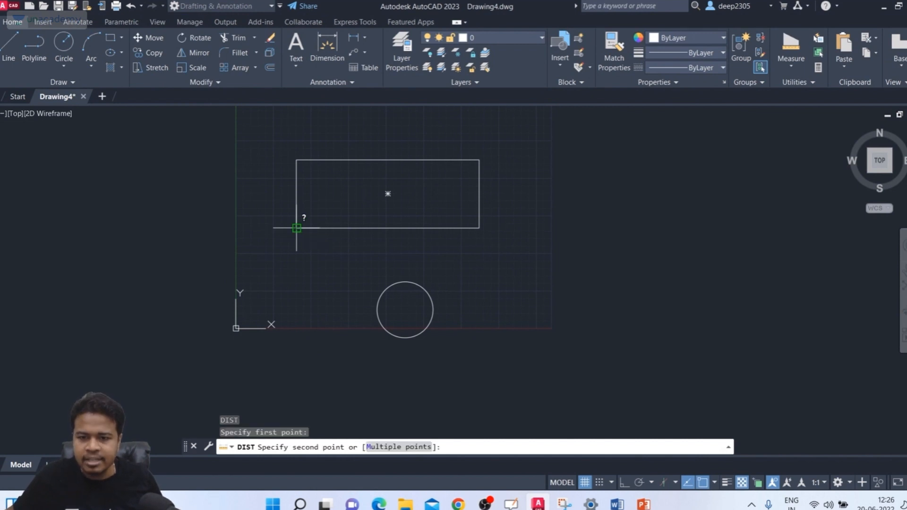
click(475, 229)
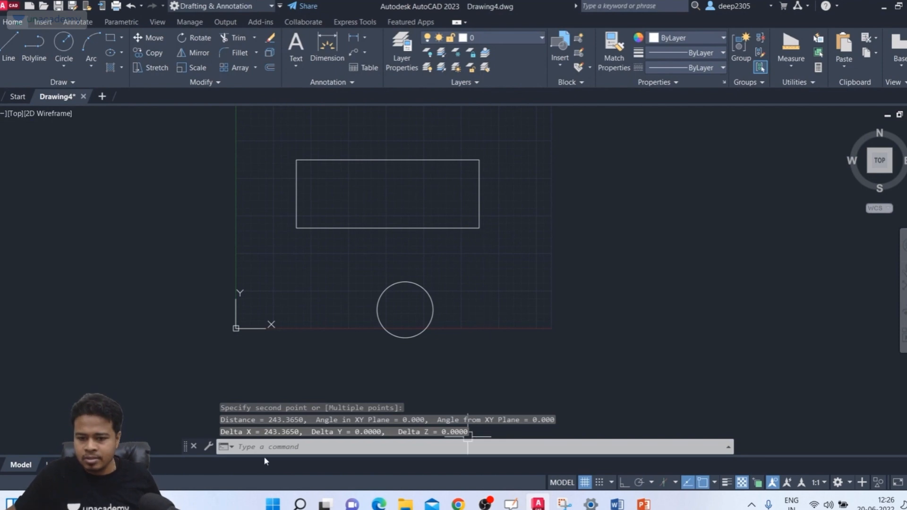
key(ctrl)
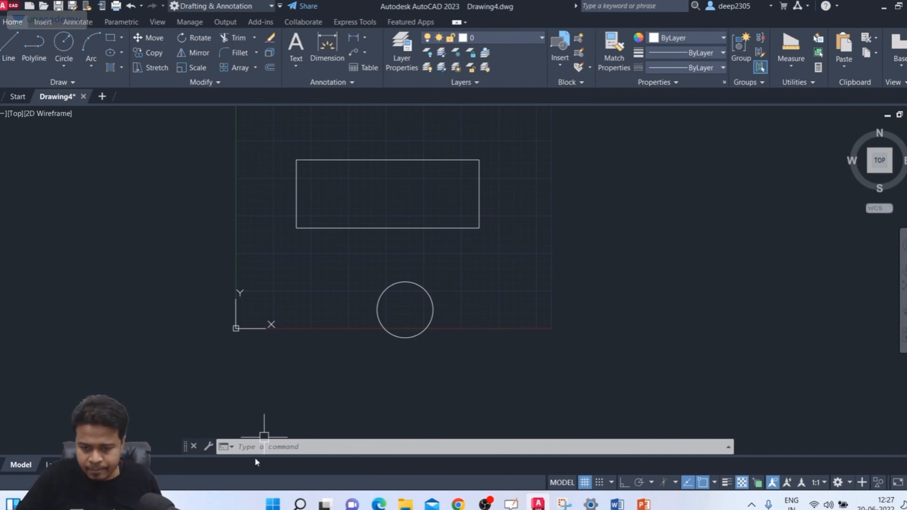
text(d)
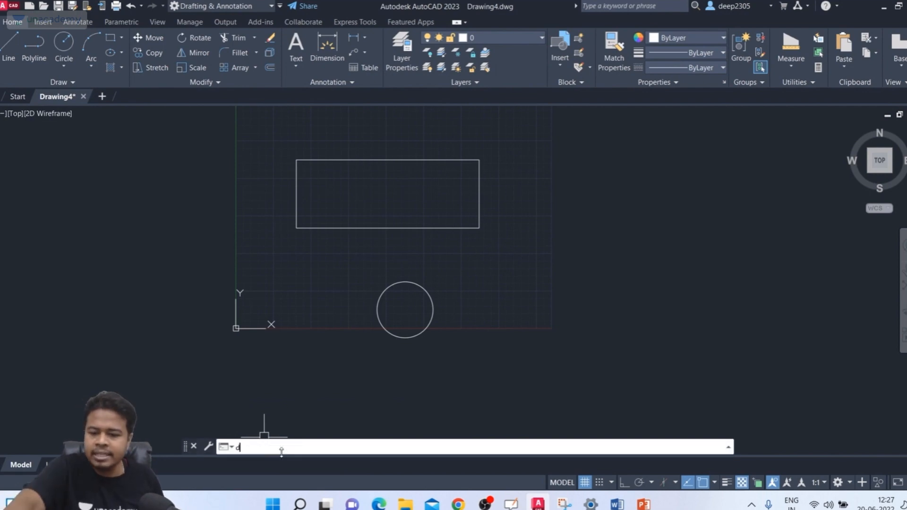
key(BackSpace)
text(d)
key(Return)
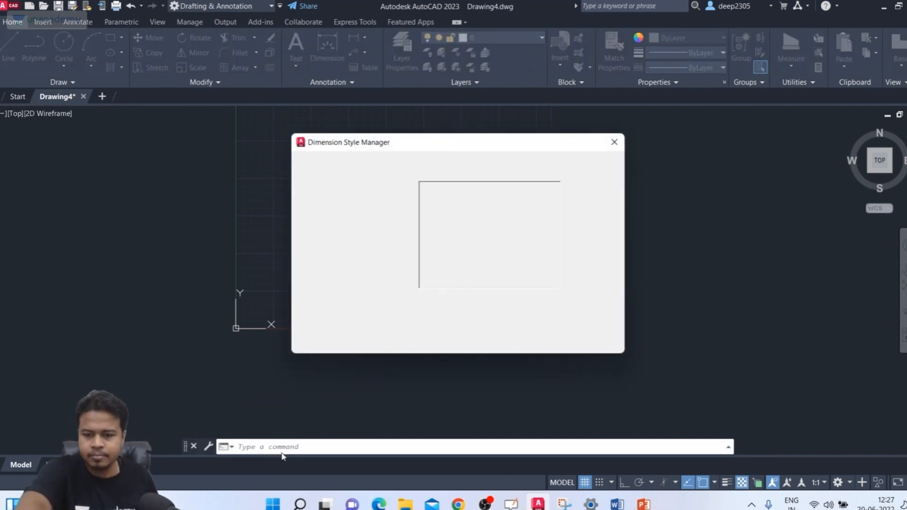
click(613, 143)
Measure the rectangle's right edge from the lower-right to the upper-right corner with the DIST command.
text(di)
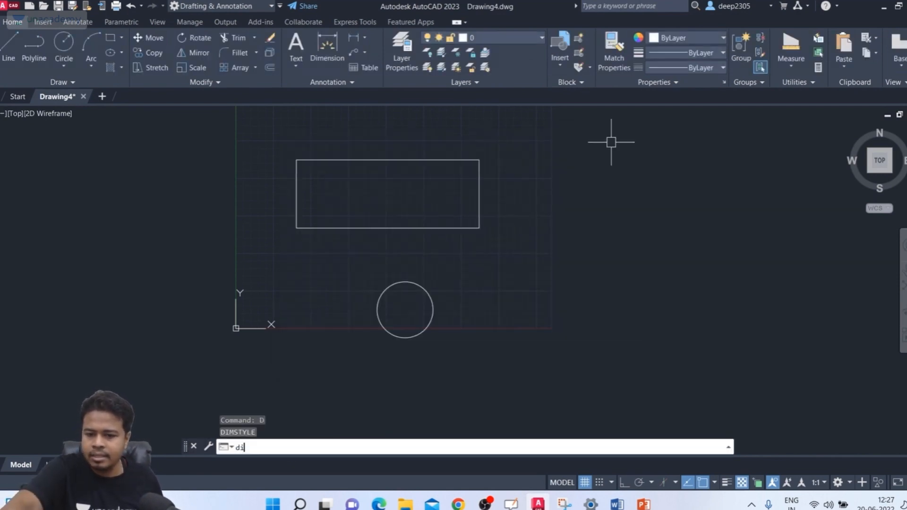
key(Return)
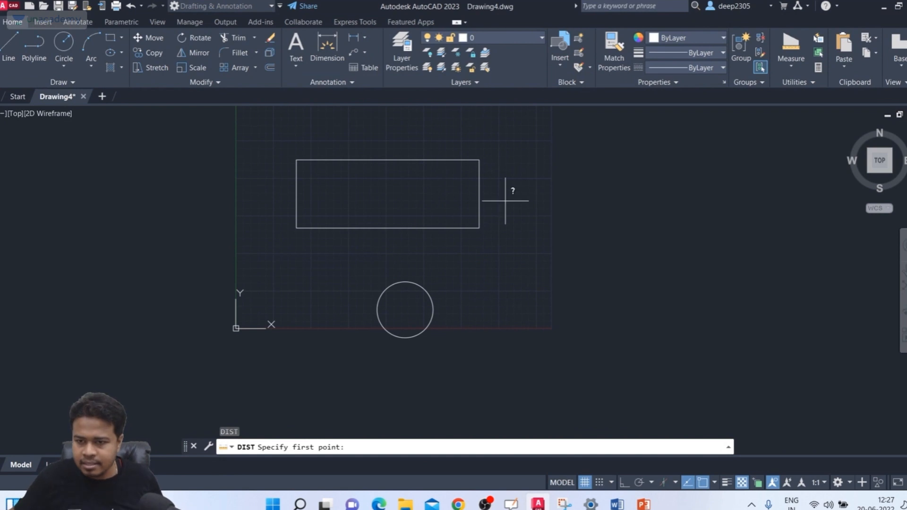
click(479, 228)
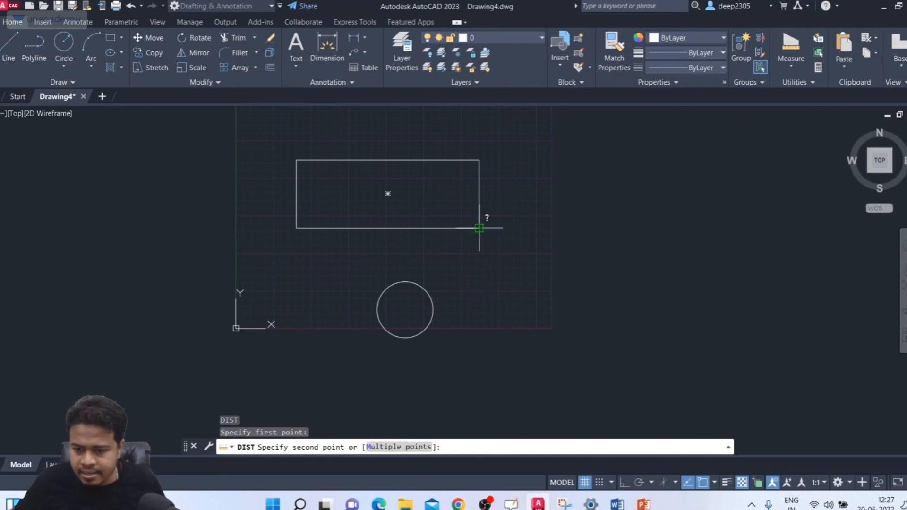
click(479, 160)
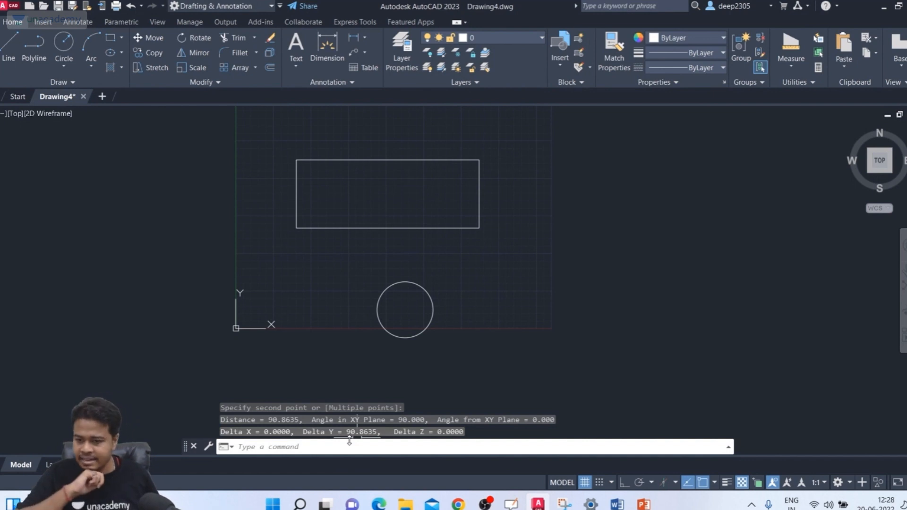
Measure the rectangle's diagonal from the lower-left to the upper-right corner with the DIST command.
text(di)
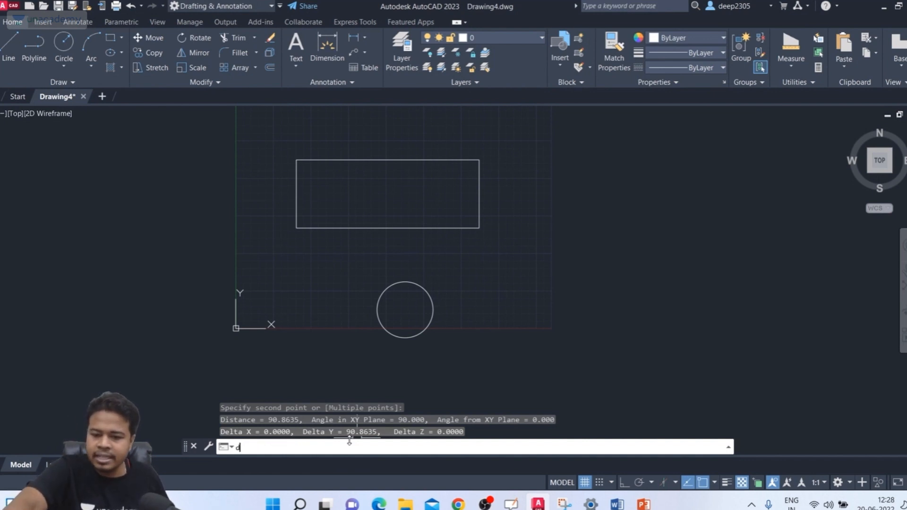
key(Return)
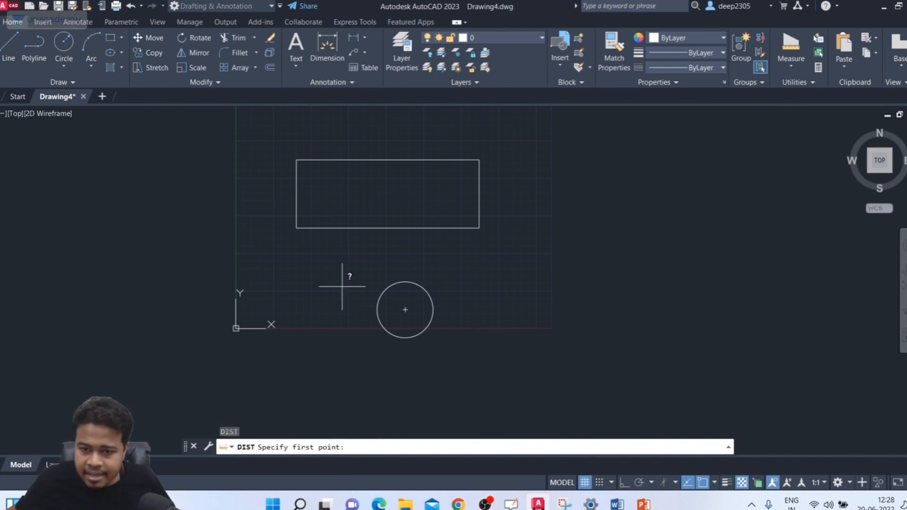
key(ctrl)
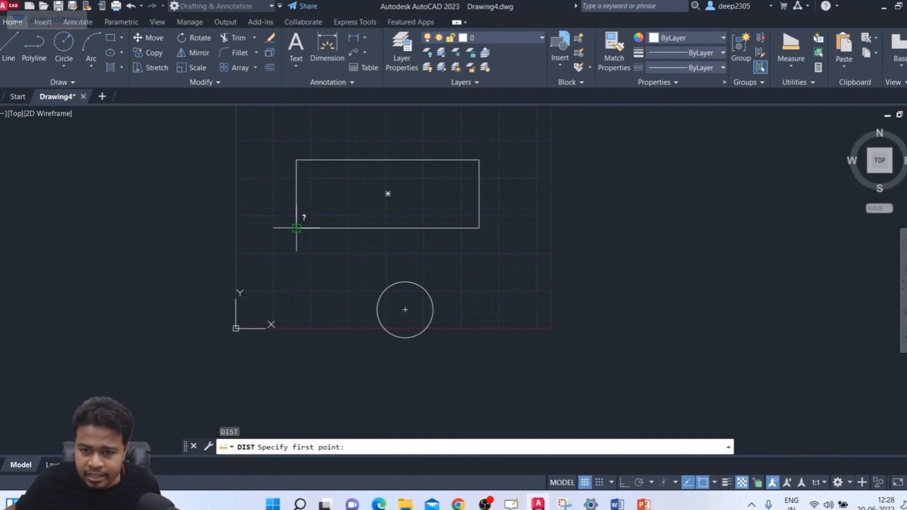
click(297, 228)
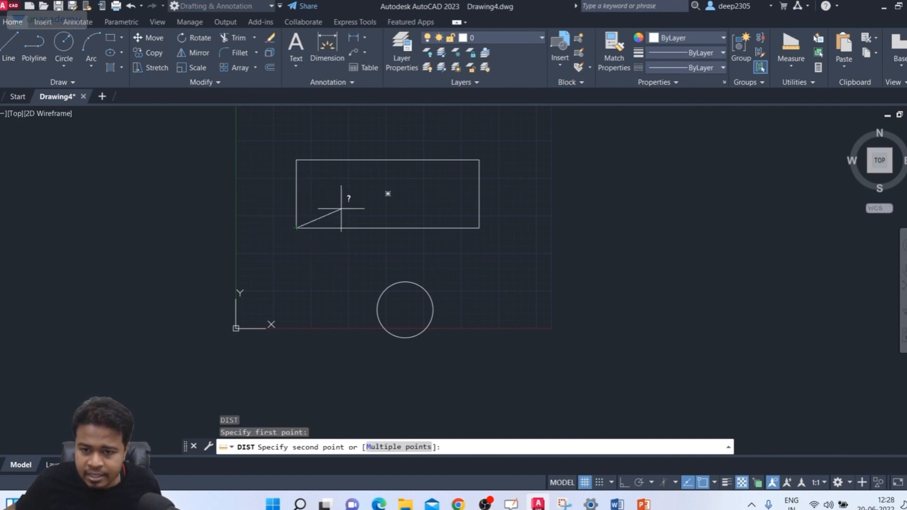
click(479, 160)
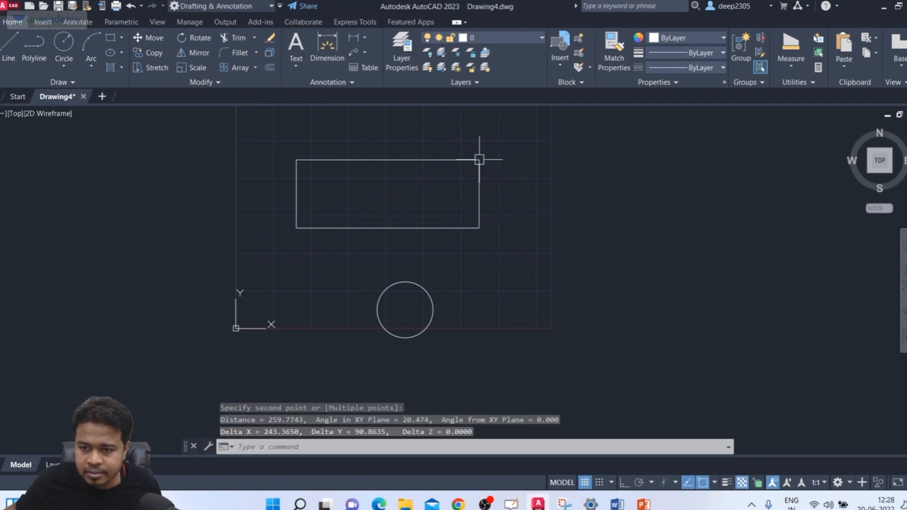
click(231, 447)
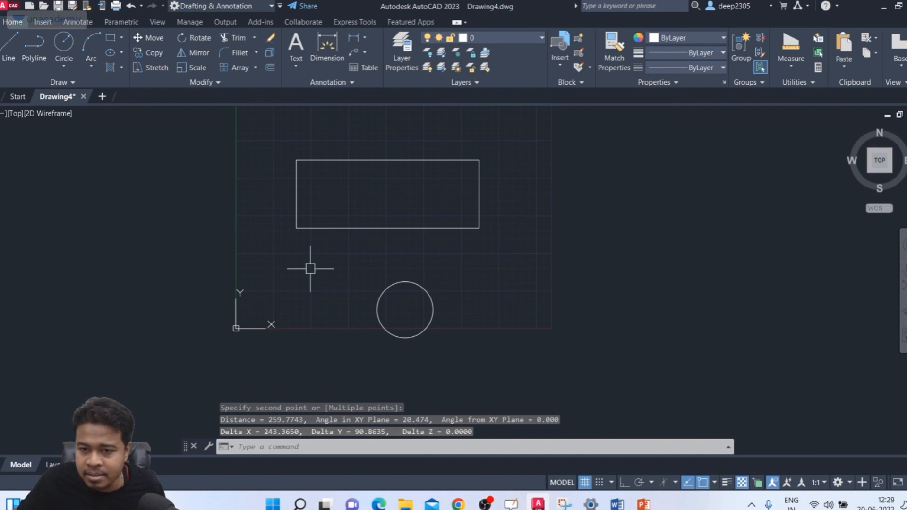
Draw a diagonal line across the rectangle from its lower-left corner to its upper-right corner.
text(l)
key(Return)
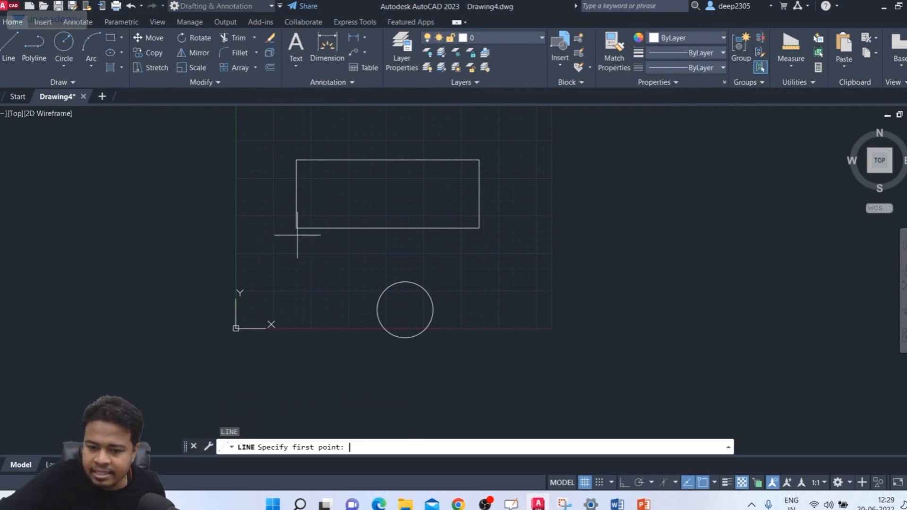
click(296, 228)
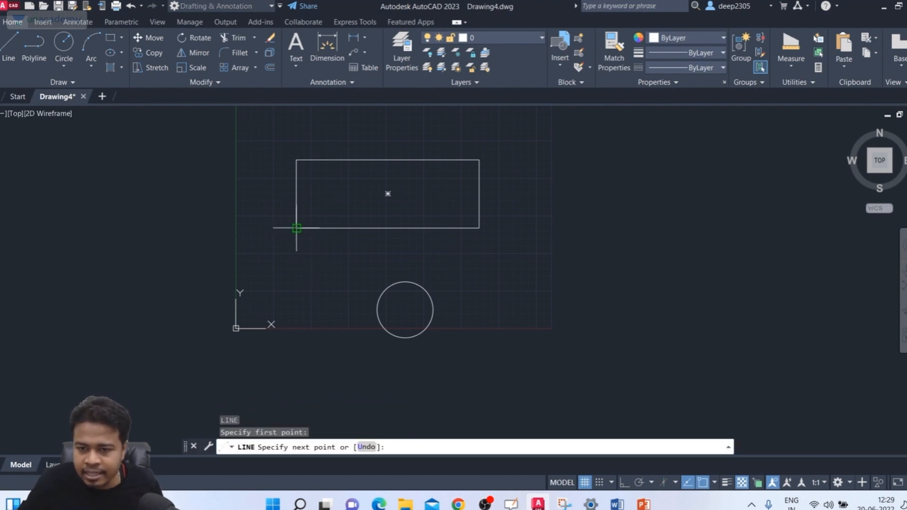
click(480, 160)
key(Escape)
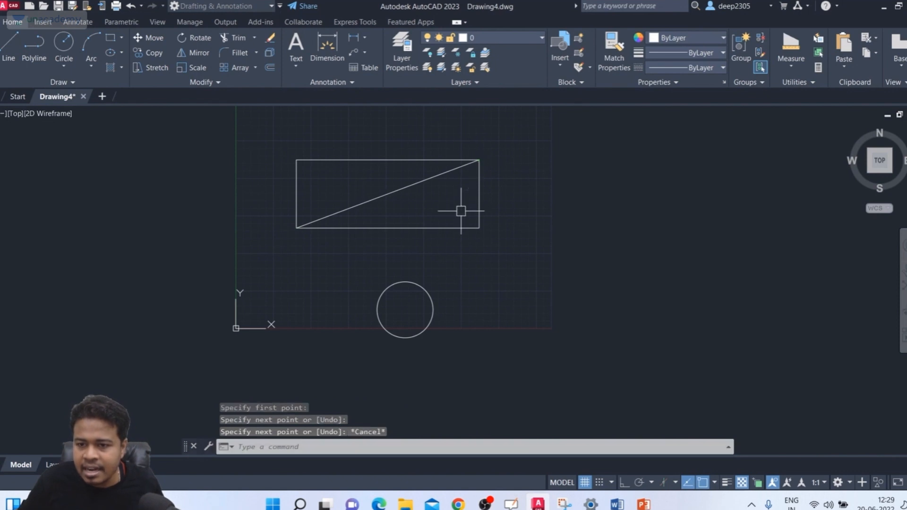
click(416, 182)
key(Escape)
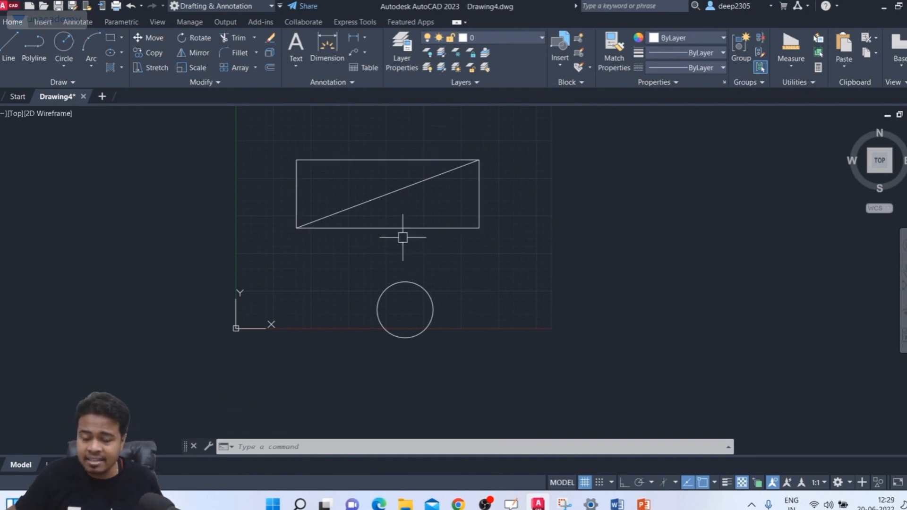
key(Escape)
key(Escape)
key(Escape)
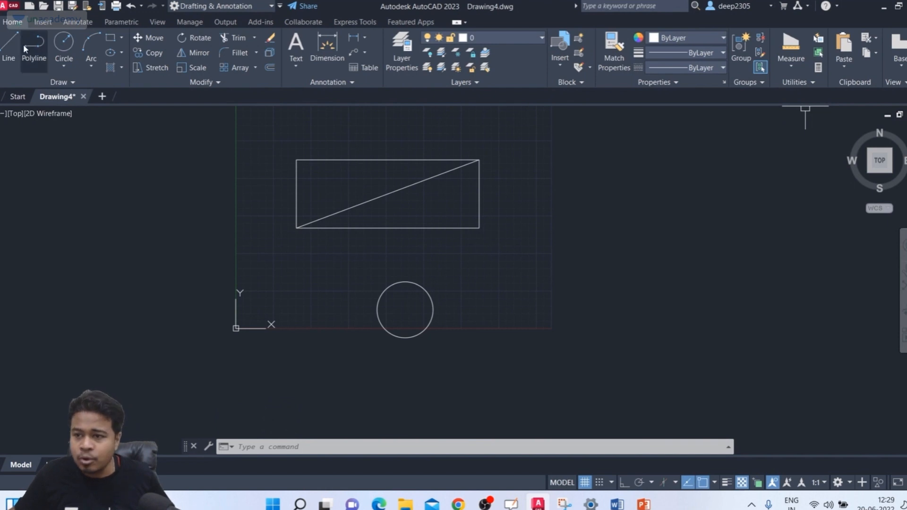
Inspect the dimensions of the rectangle, its diagonal and the circle with the Quick measure tool.
click(786, 70)
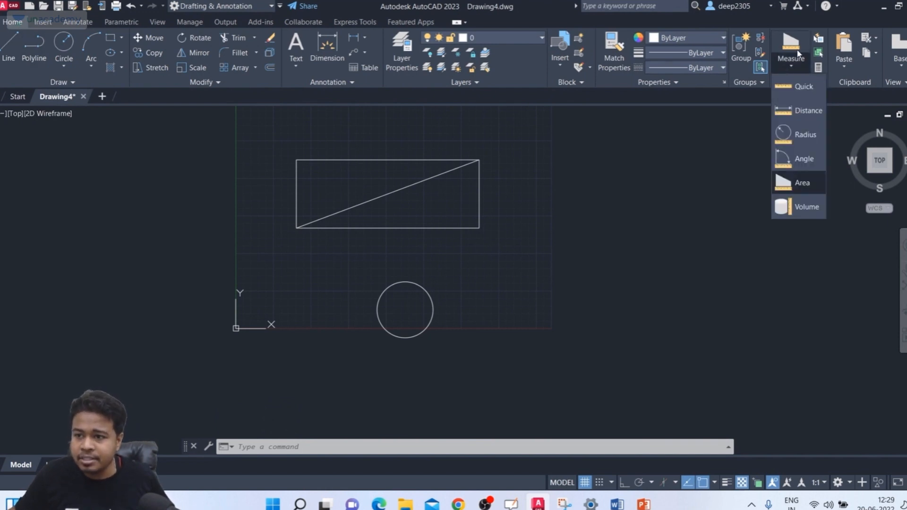
click(791, 60)
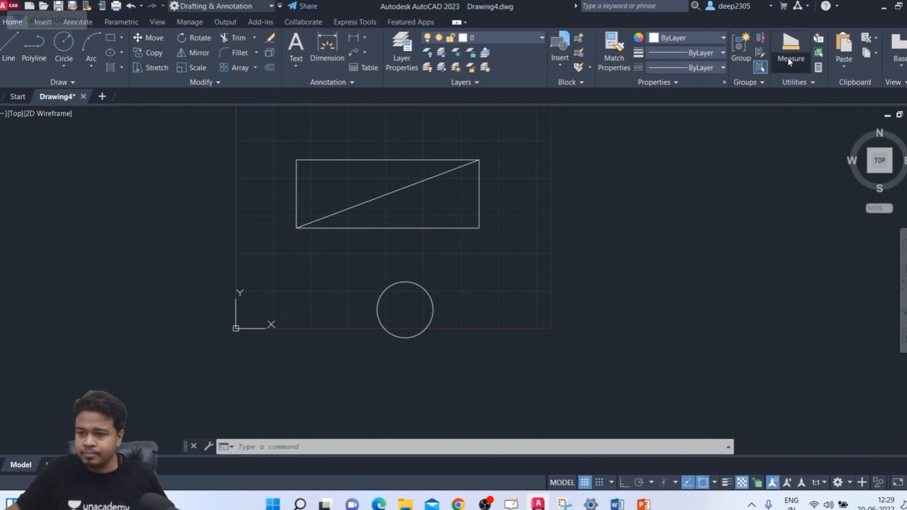
click(795, 64)
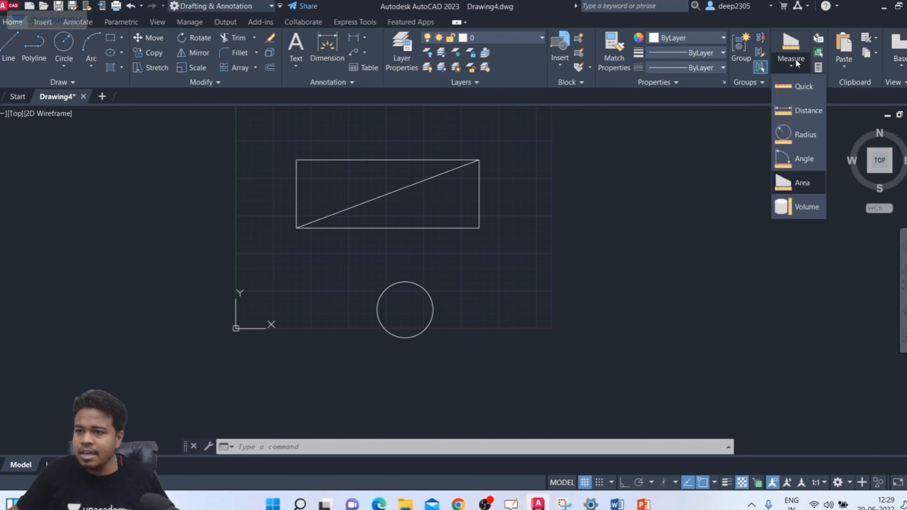
click(801, 90)
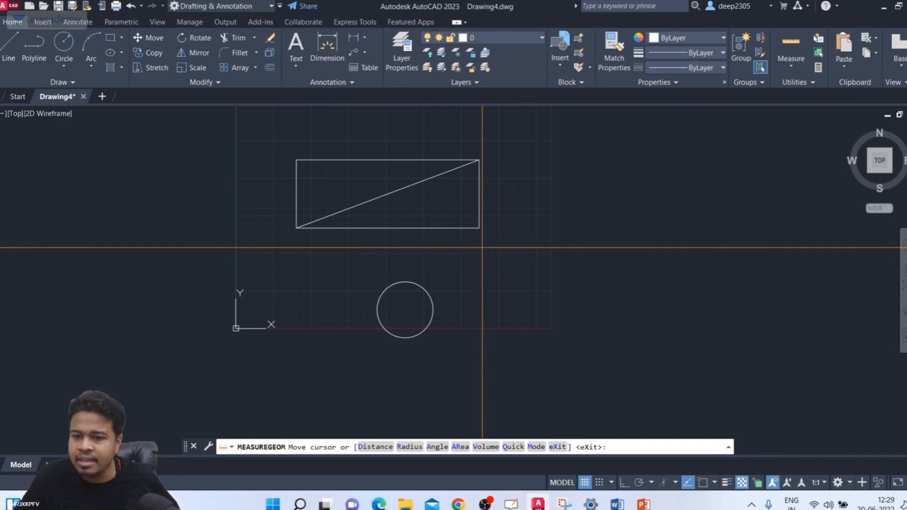
mouse_move(427, 202)
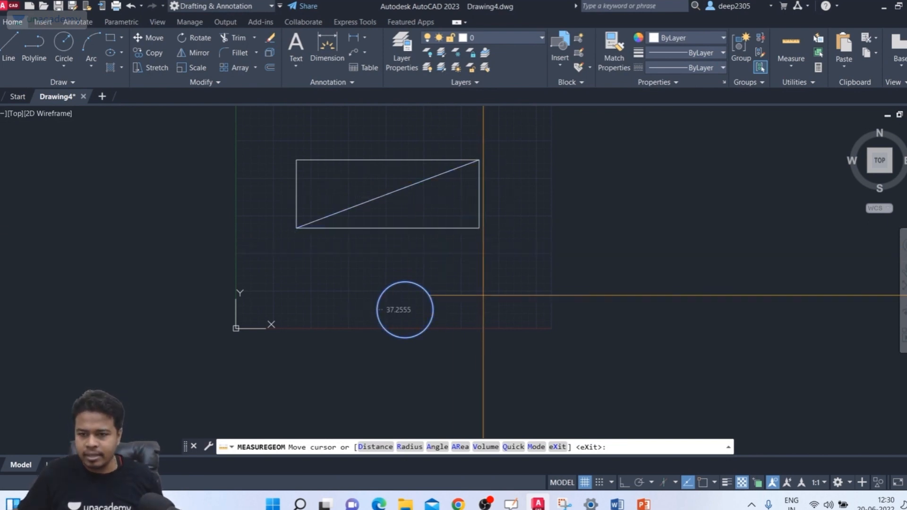
key(Escape)
Draw a closed irregular five-sided shape from connected lines to the right of the circle.
text(l)
key(Return)
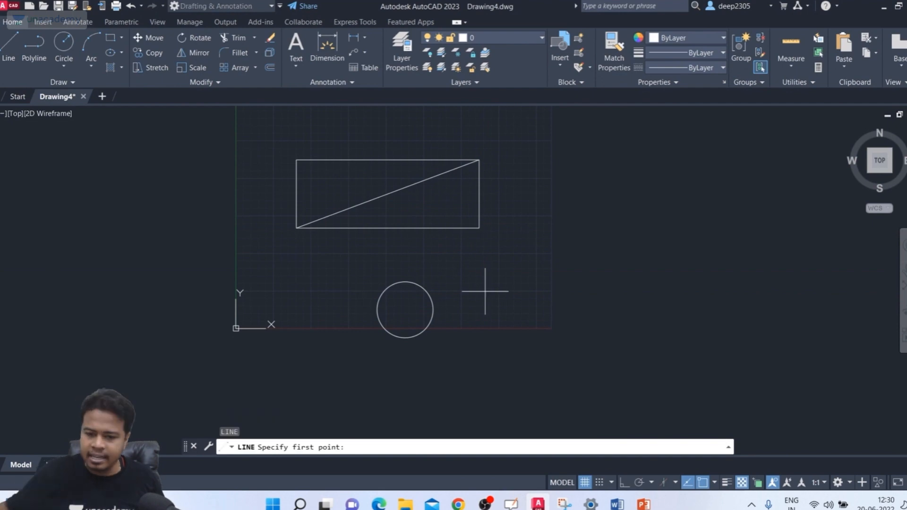
click(485, 291)
click(724, 331)
click(651, 391)
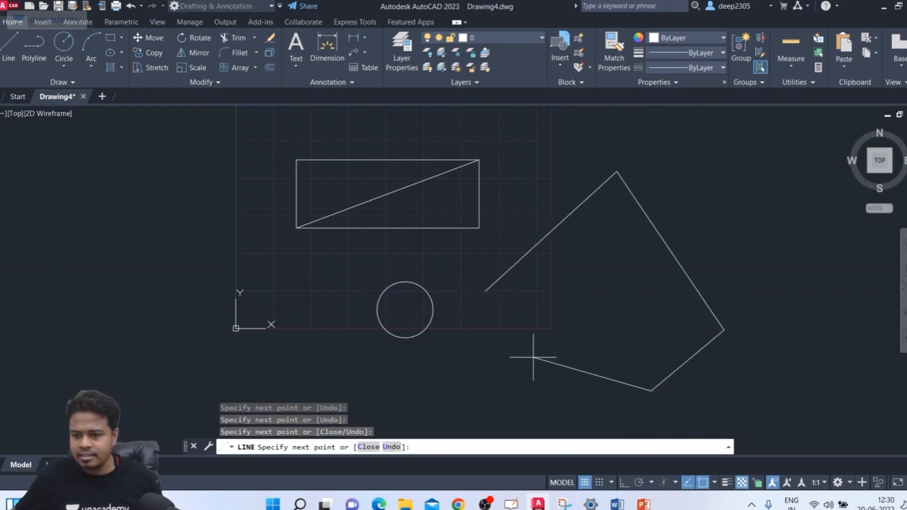
click(524, 353)
click(485, 291)
key(Escape)
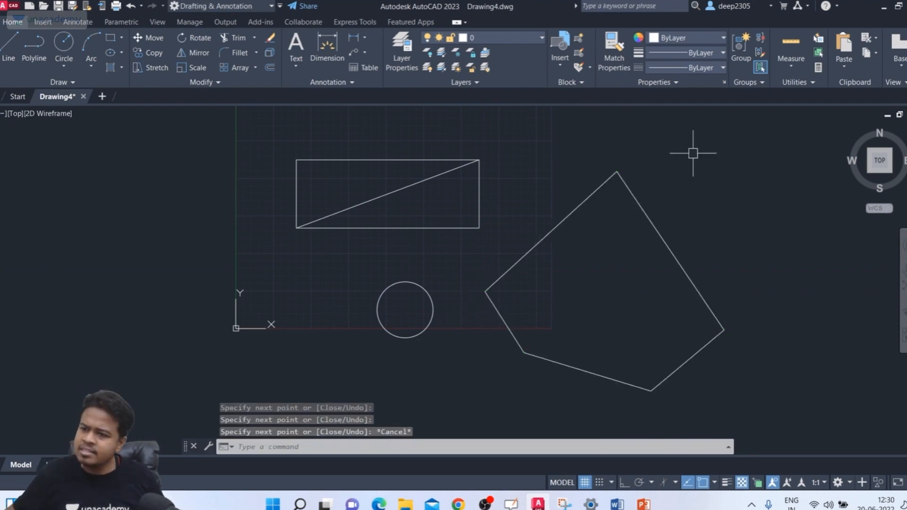
Inspect the side lengths and corner angles of the irregular five-sided shape with Quick measure.
click(791, 67)
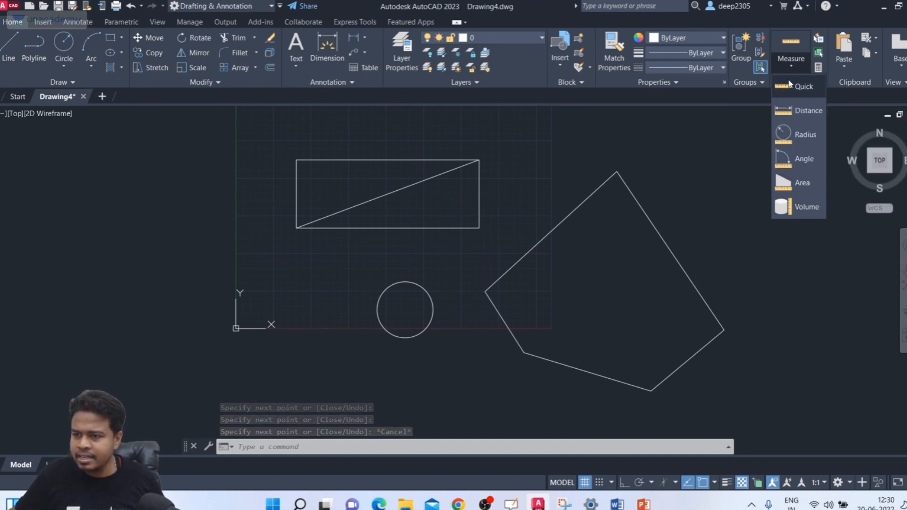
click(803, 86)
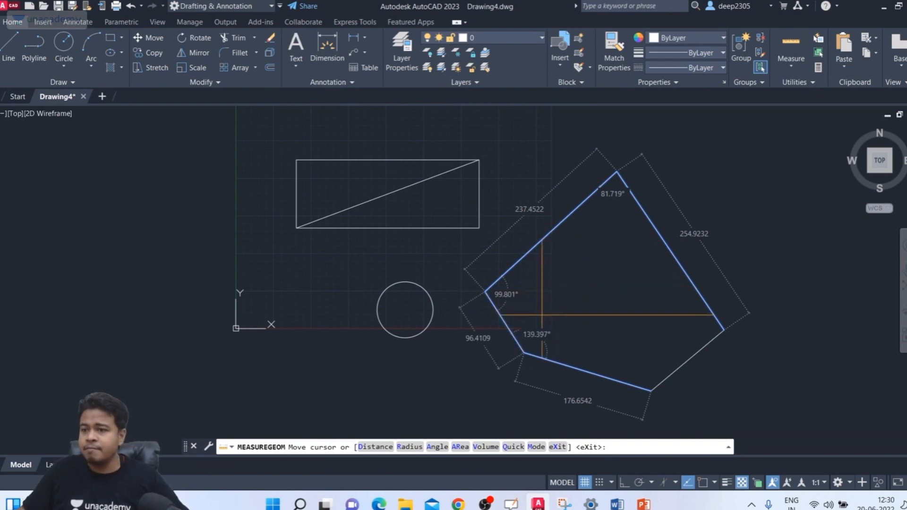
Measure the rectangle's bottom edge from its lower-left to its lower-right corner with the Distance measuring tool.
click(792, 66)
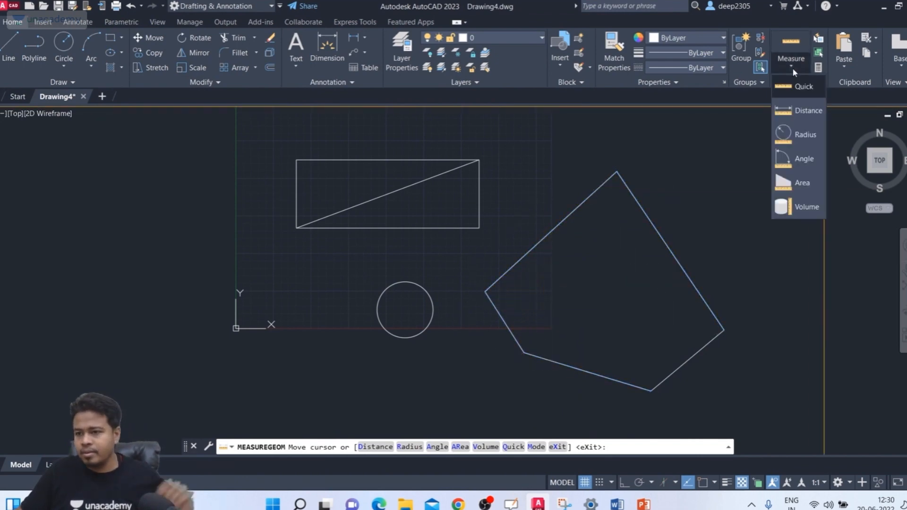
click(796, 112)
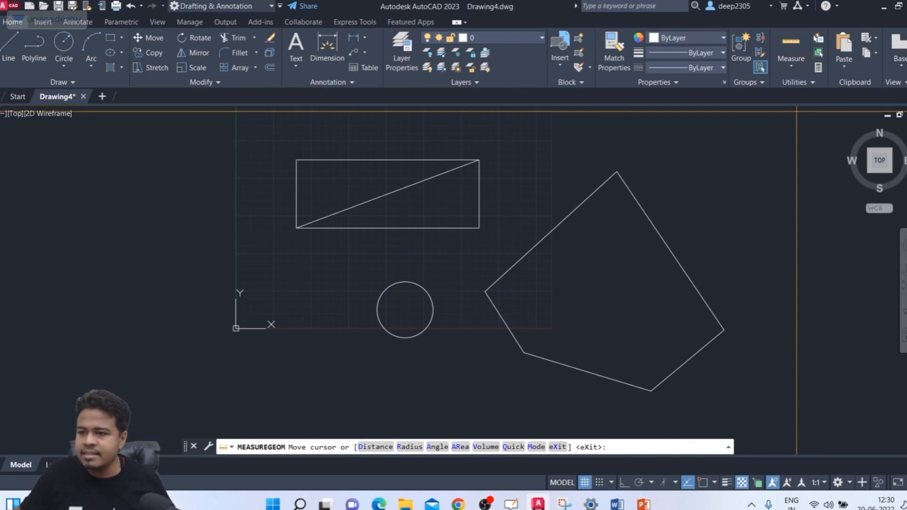
click(780, 66)
click(793, 112)
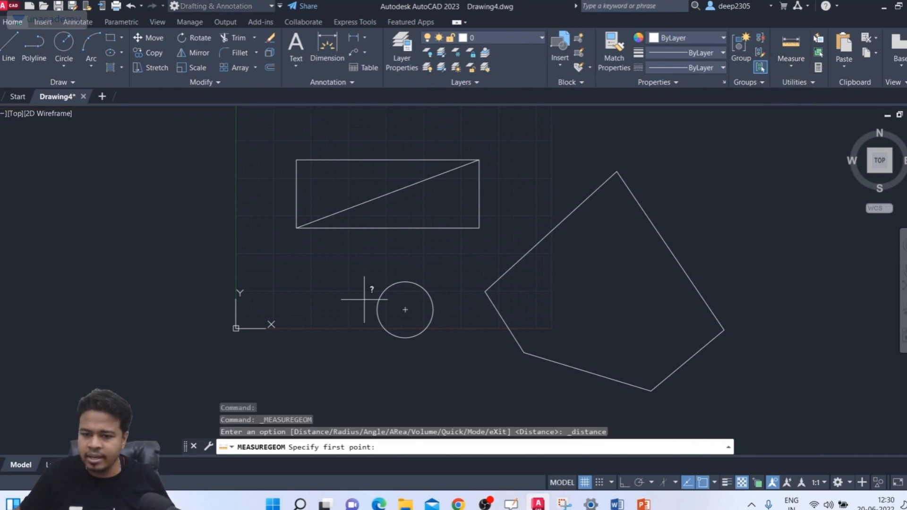
click(297, 228)
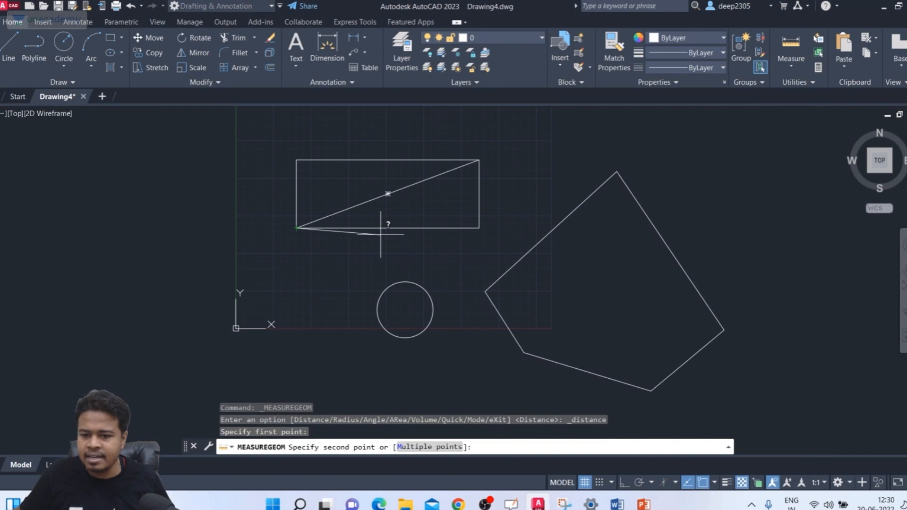
click(479, 228)
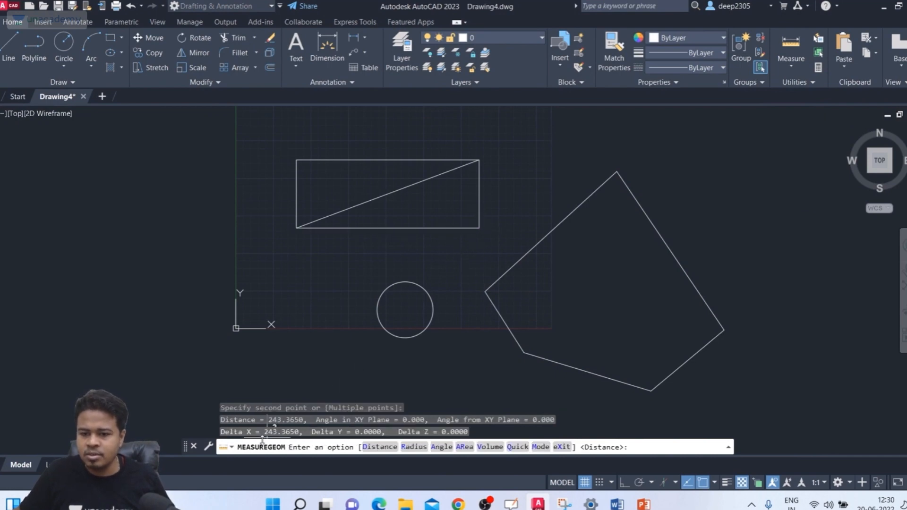
key(Escape)
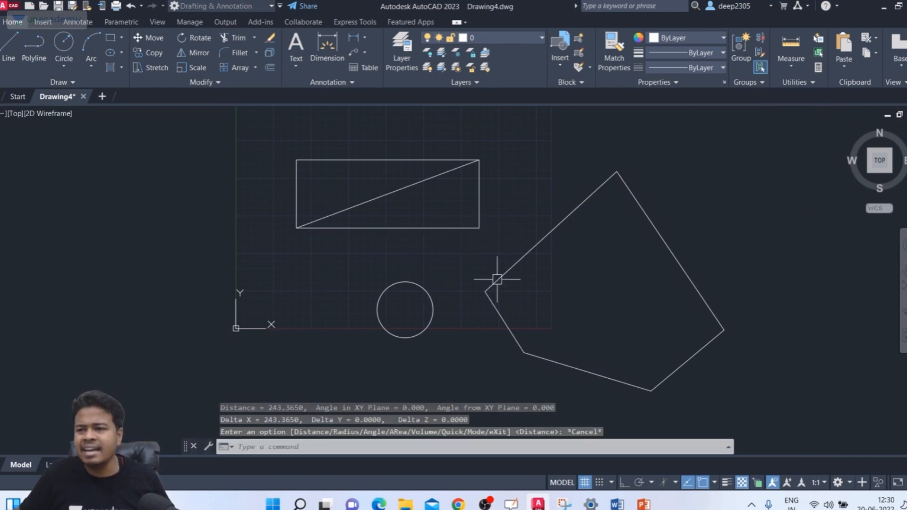
Measure the circle's radius and diameter with the Radius measuring tool.
click(789, 62)
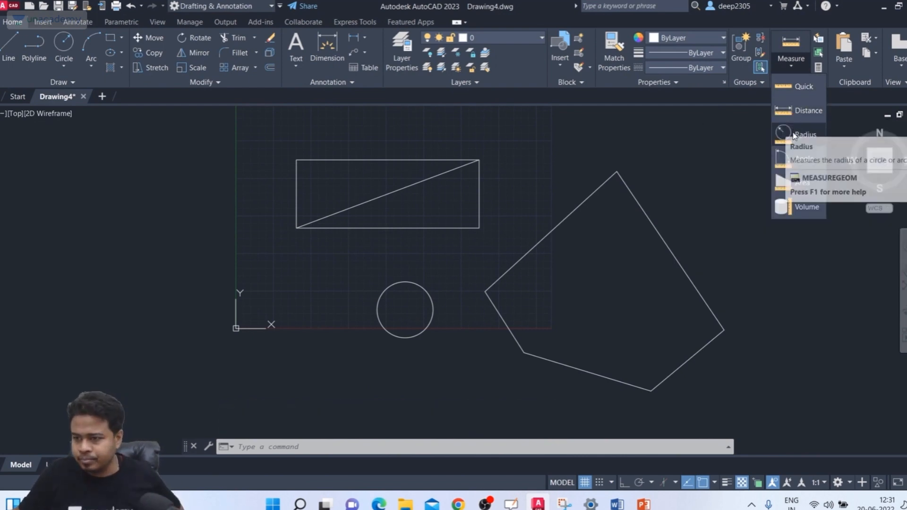
click(794, 136)
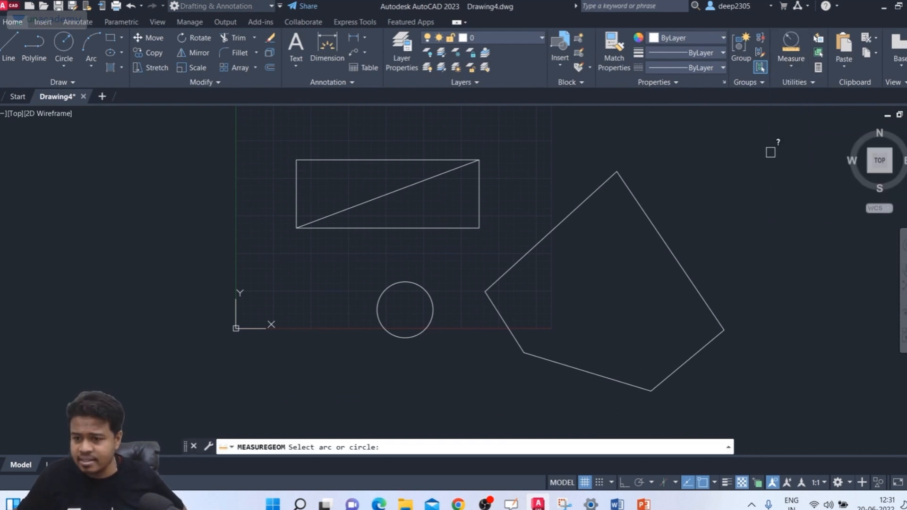
scroll(425, 267, up, 2)
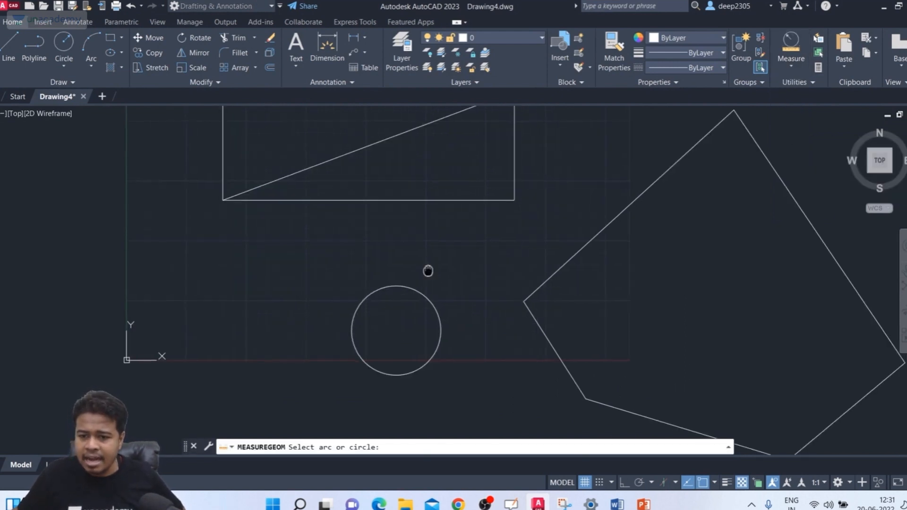
click(426, 252)
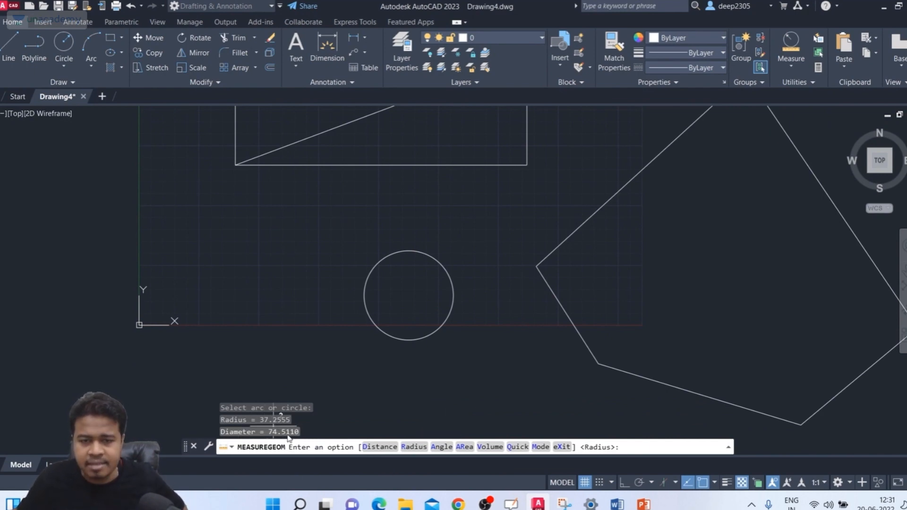
key(Escape)
Draw a three-point arc with a radius of about 70 below the rectangle, to the left of the circle.
click(97, 64)
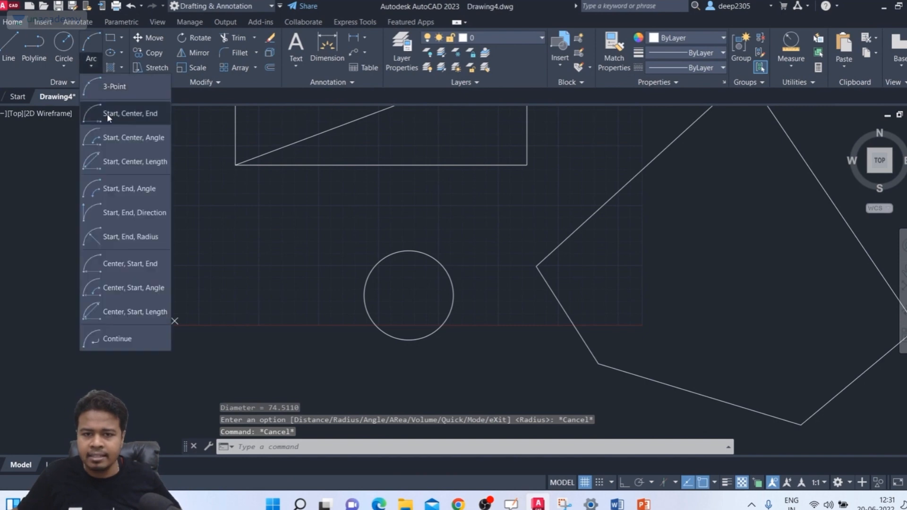
click(115, 87)
click(122, 254)
click(201, 222)
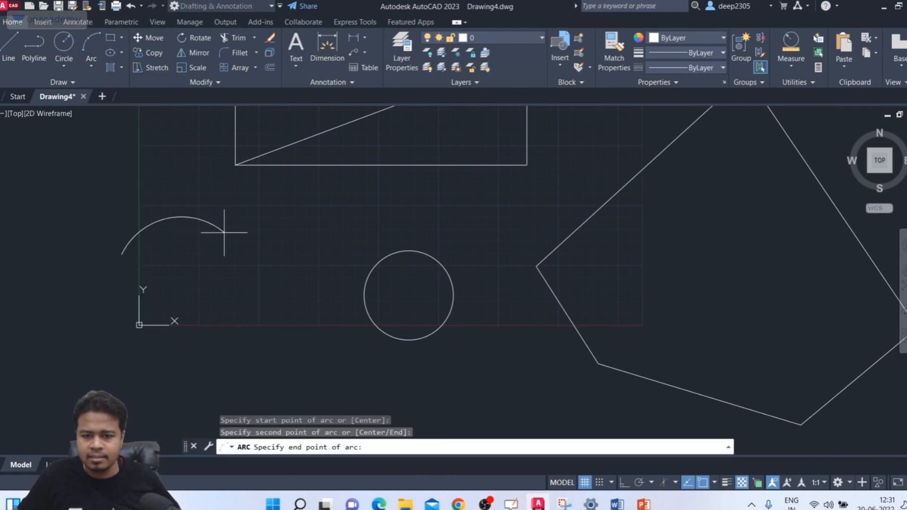
click(264, 265)
key(Escape)
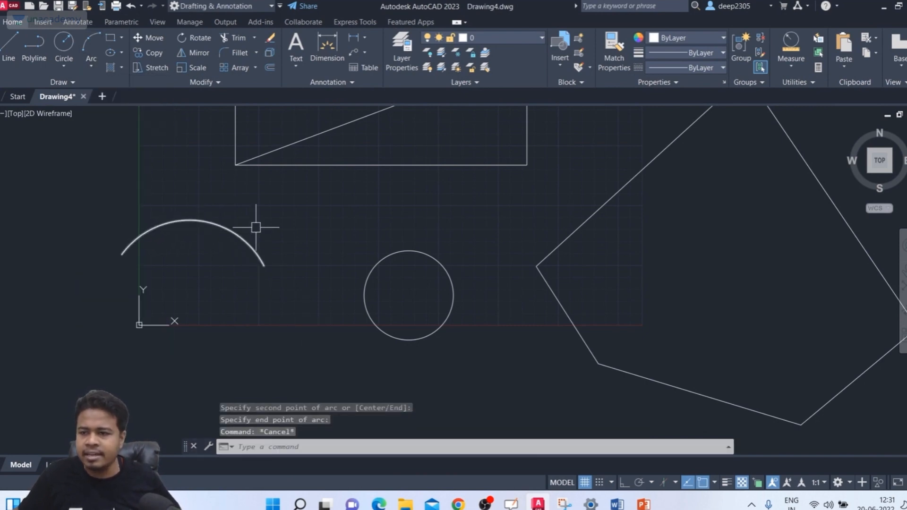
Measure the arc's radius and diameter with the Radius measuring tool.
click(791, 64)
click(806, 132)
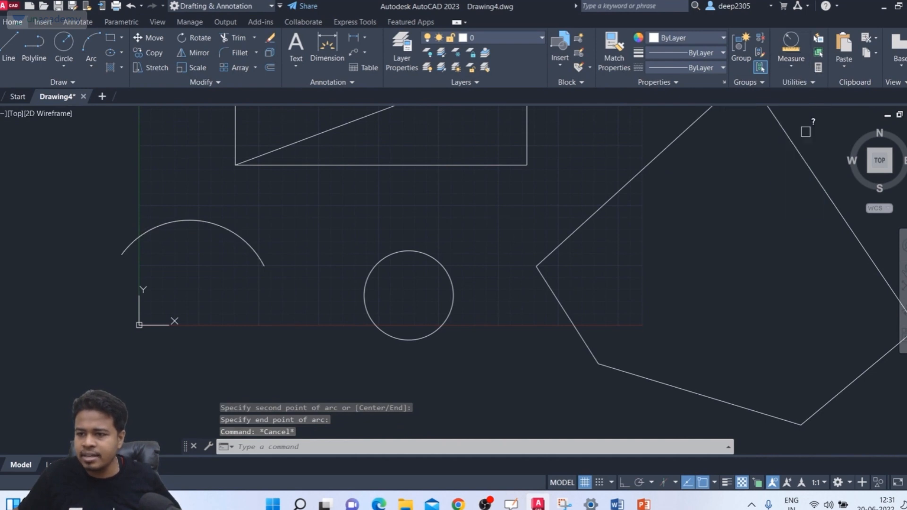
click(245, 241)
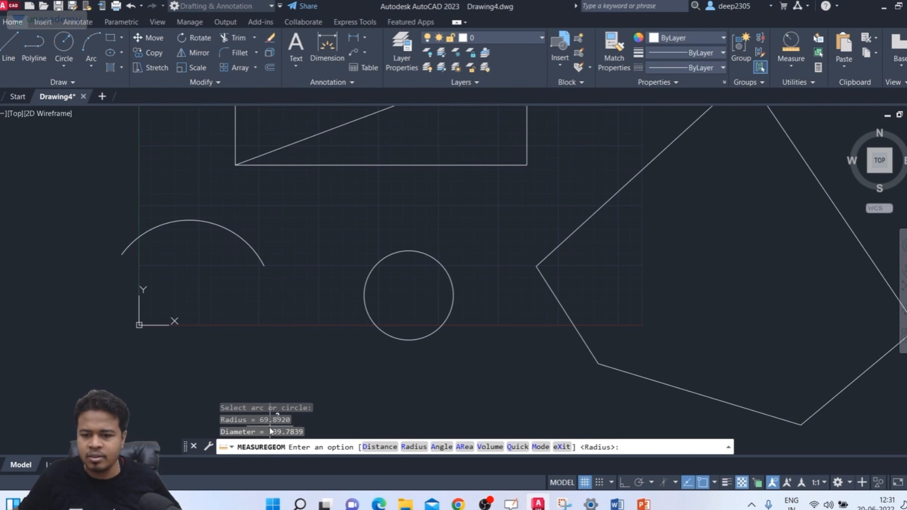
key(Escape)
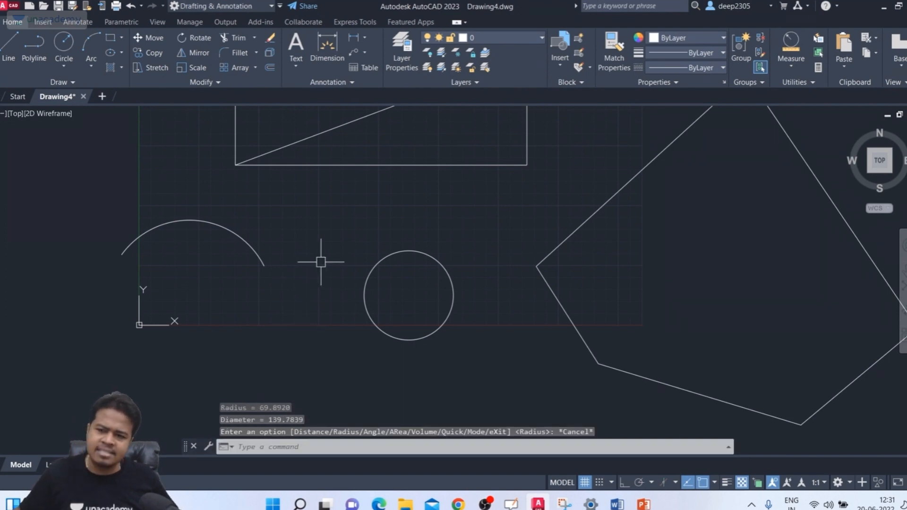
Measure the angle between the rectangle's diagonal and its bottom edge with the Angle measuring tool.
click(791, 59)
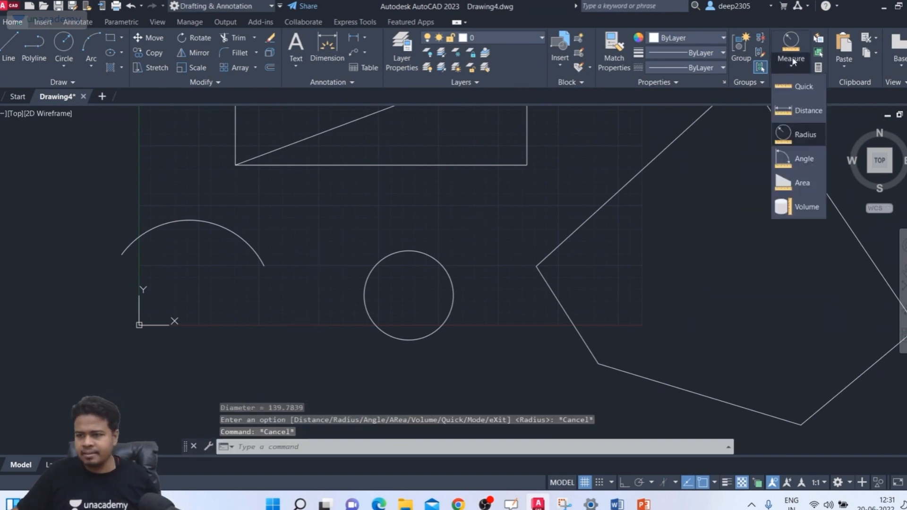
click(796, 160)
middle_drag(409, 234, 401, 302)
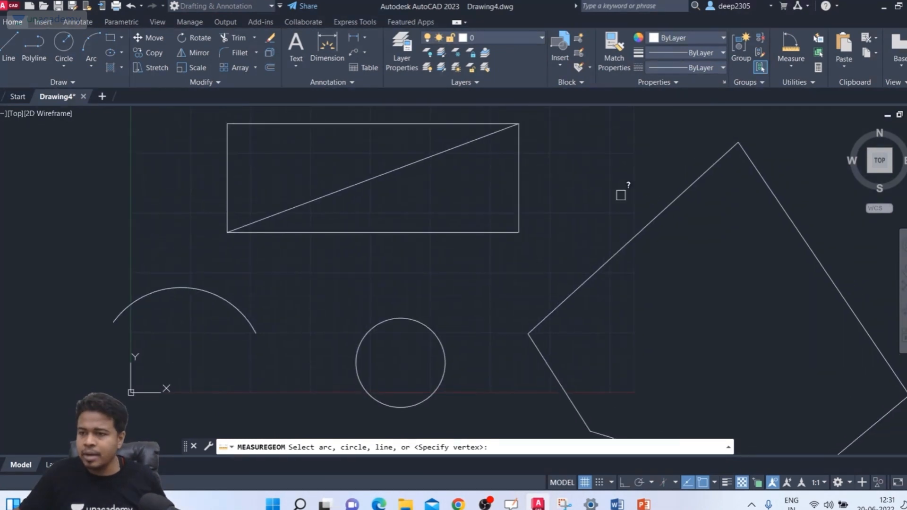
click(791, 66)
click(802, 160)
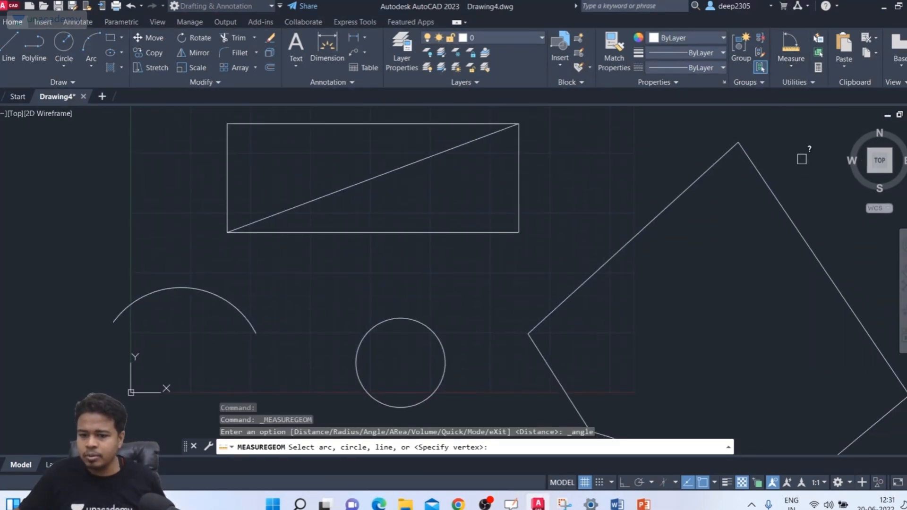
click(370, 179)
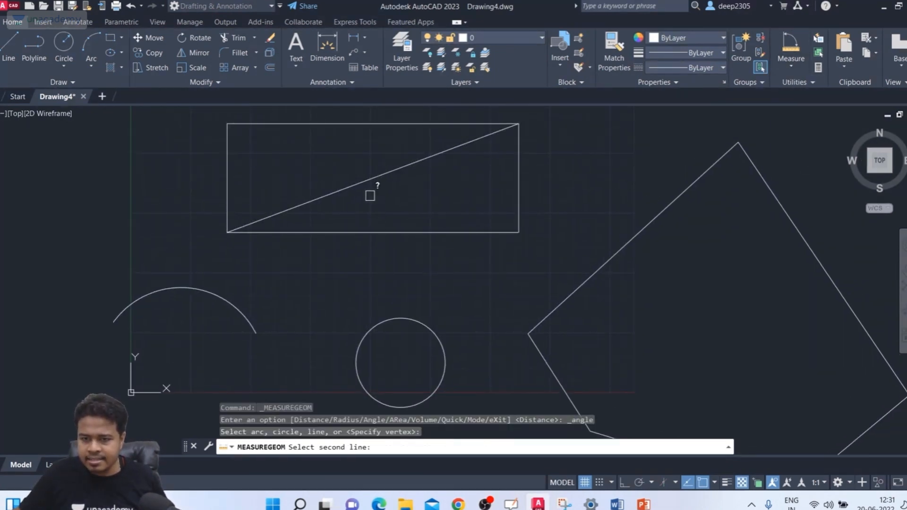
click(378, 231)
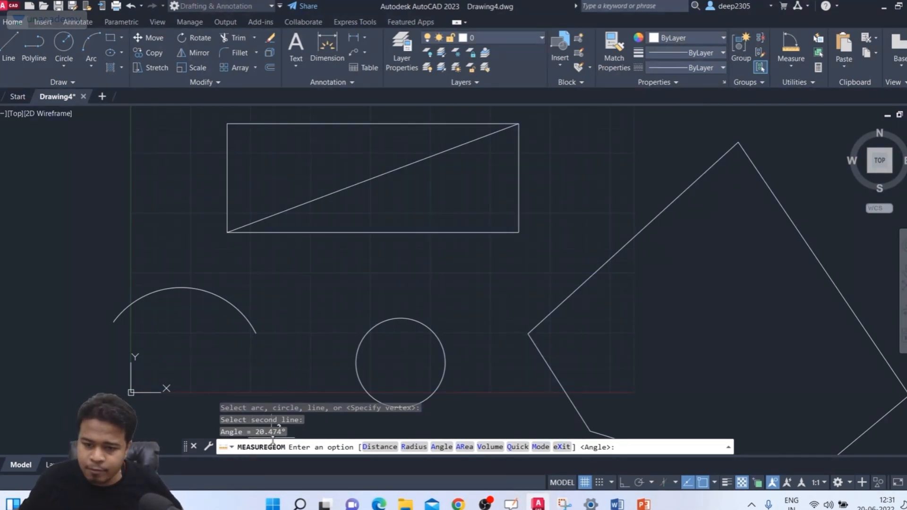
key(Escape)
Measure the angle between the two sides meeting at the irregular shape's leftmost corner.
click(790, 67)
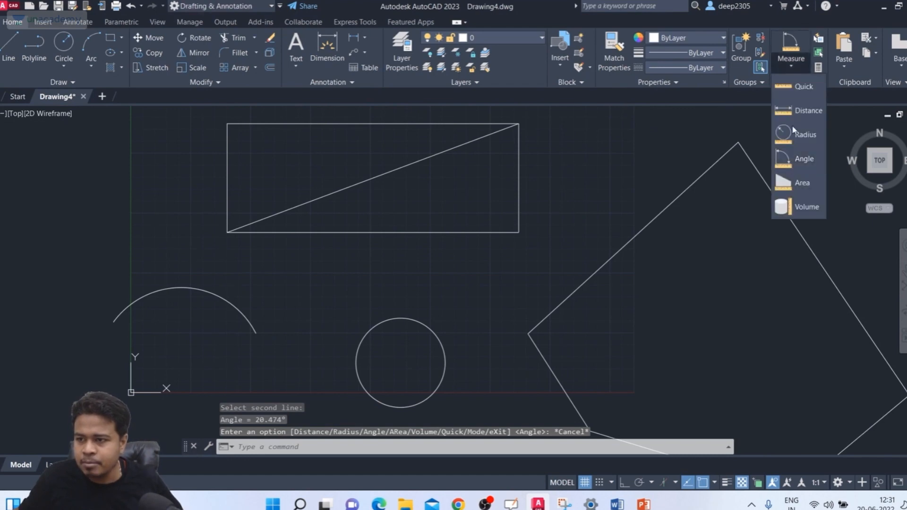
click(798, 167)
scroll(694, 245, down, 2)
middle_drag(694, 245, 559, 189)
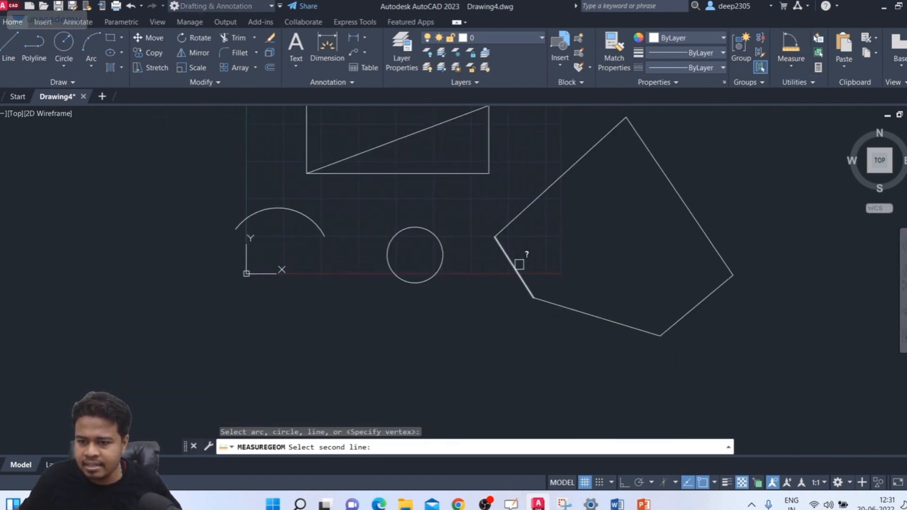
click(519, 264)
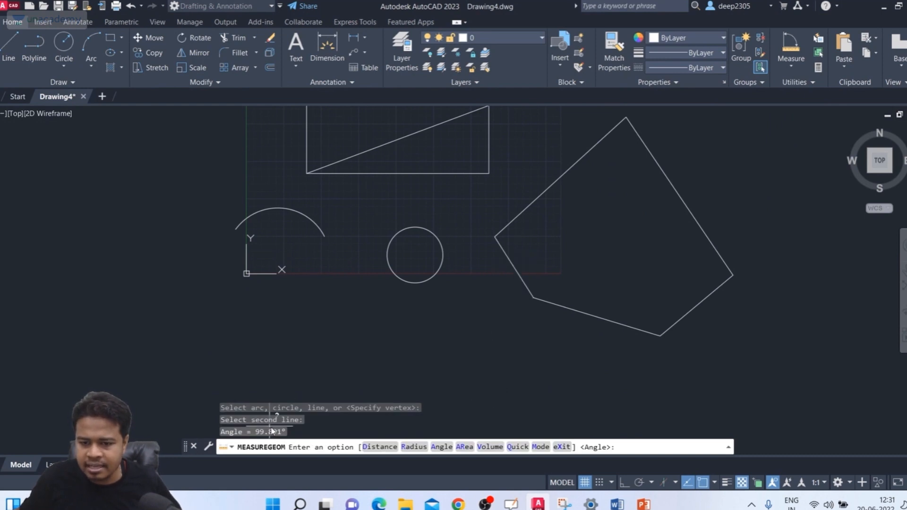
key(Escape)
key(Escape)
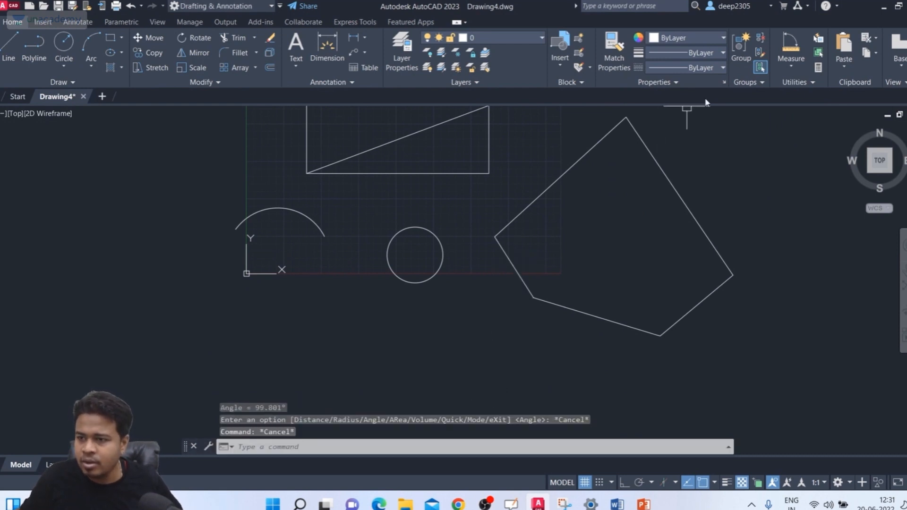
Measure the arc's included angle with the Angle measuring tool, and repeat the measurement once.
click(786, 66)
click(798, 158)
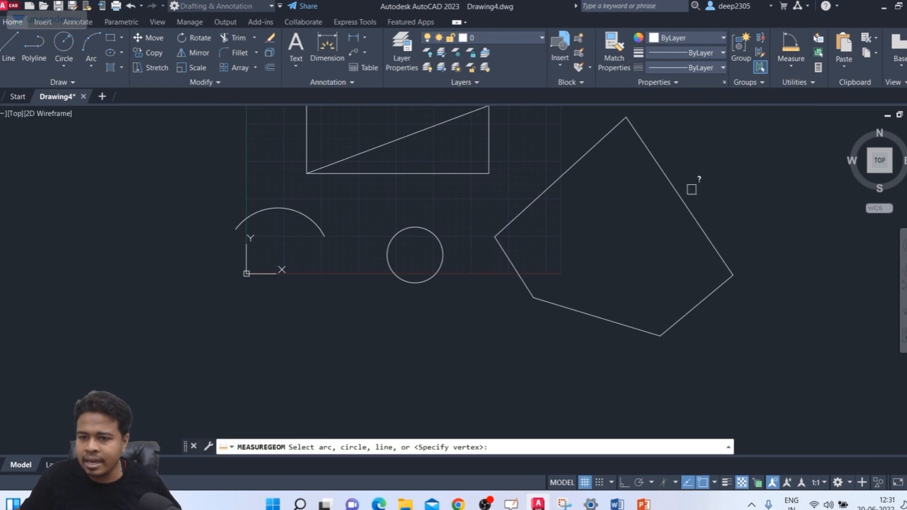
click(305, 213)
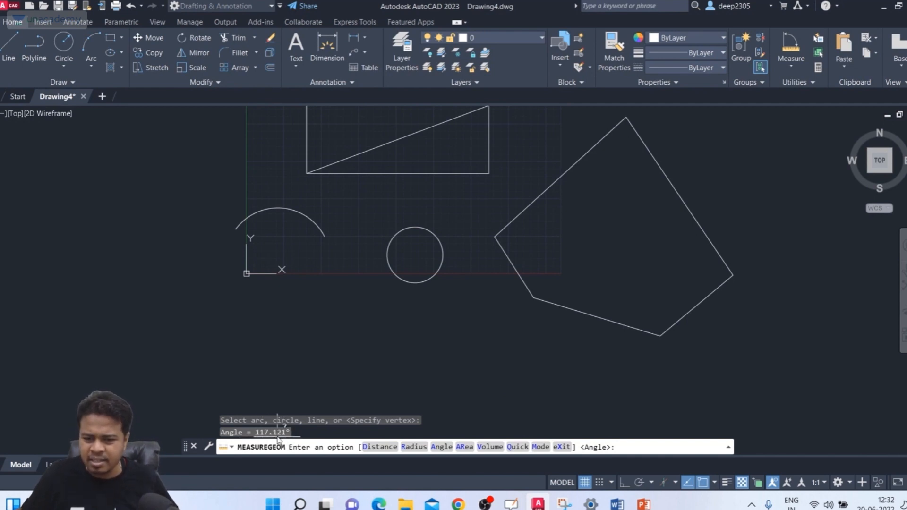
key(Escape)
click(791, 66)
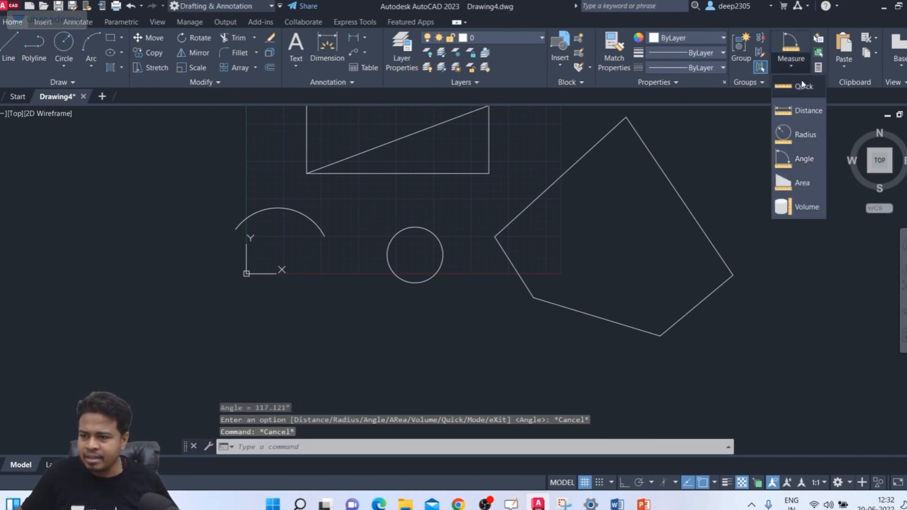
click(798, 158)
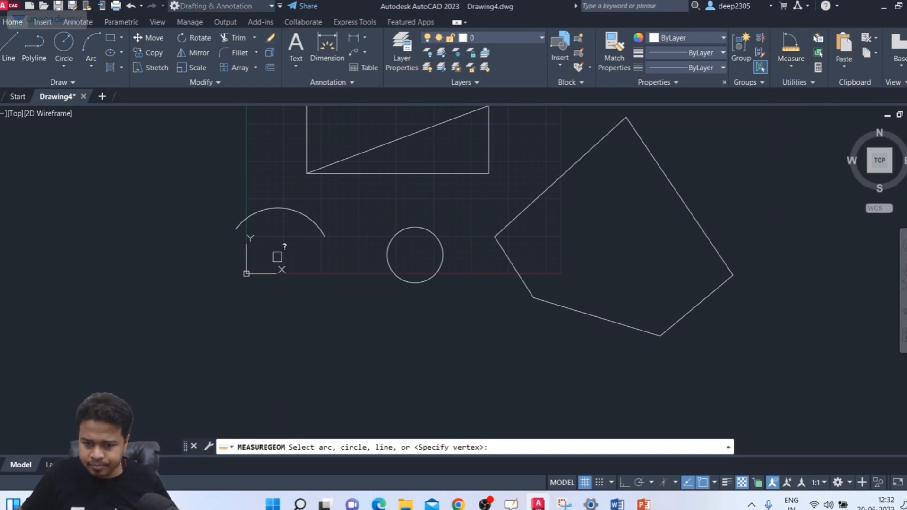
click(296, 215)
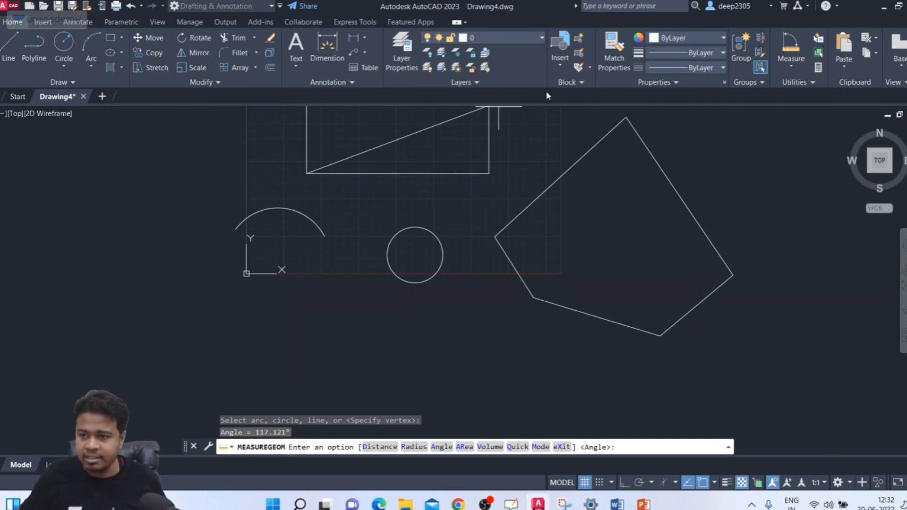
click(782, 68)
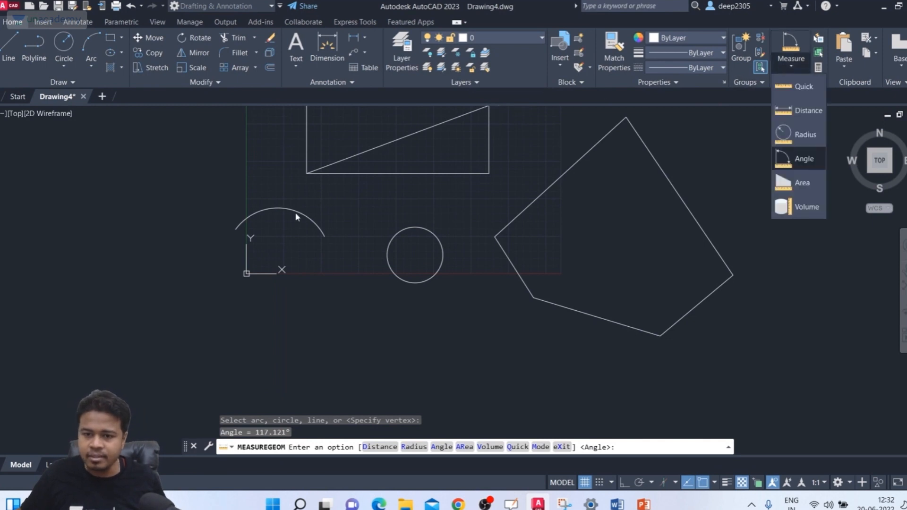
click(252, 230)
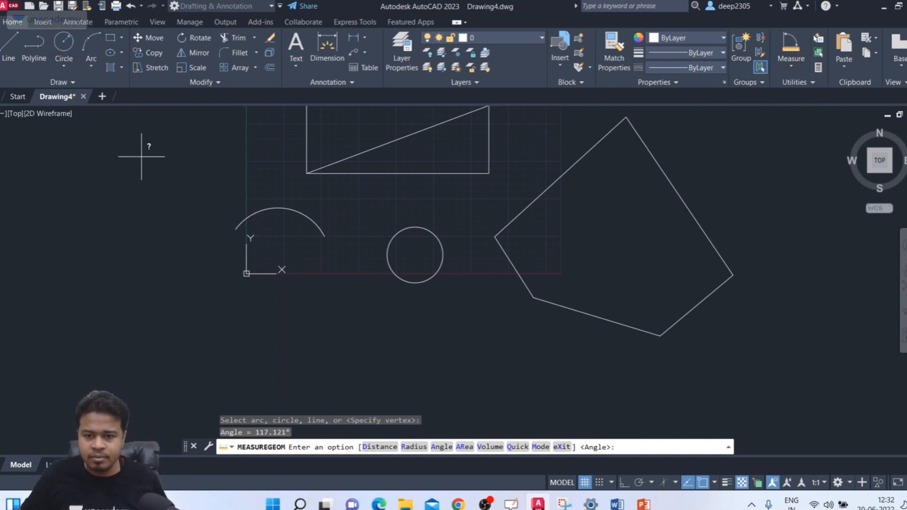
click(92, 68)
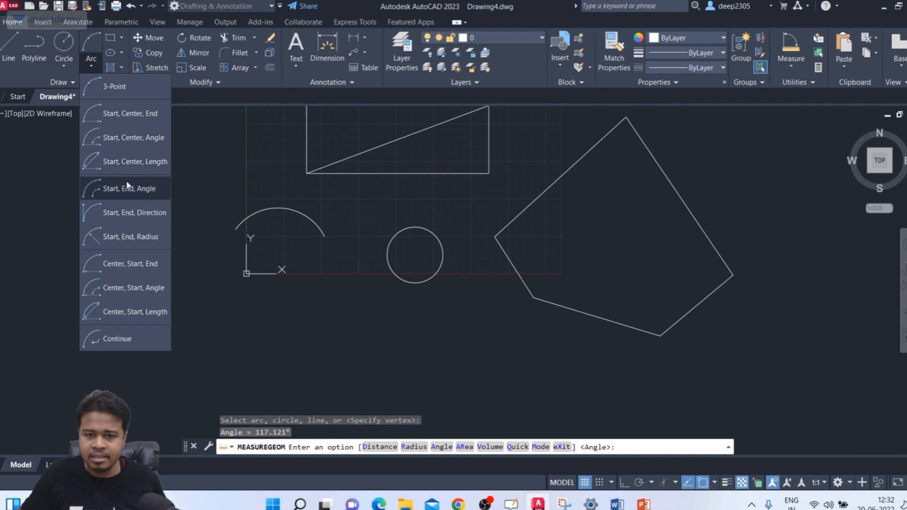
click(88, 63)
click(131, 163)
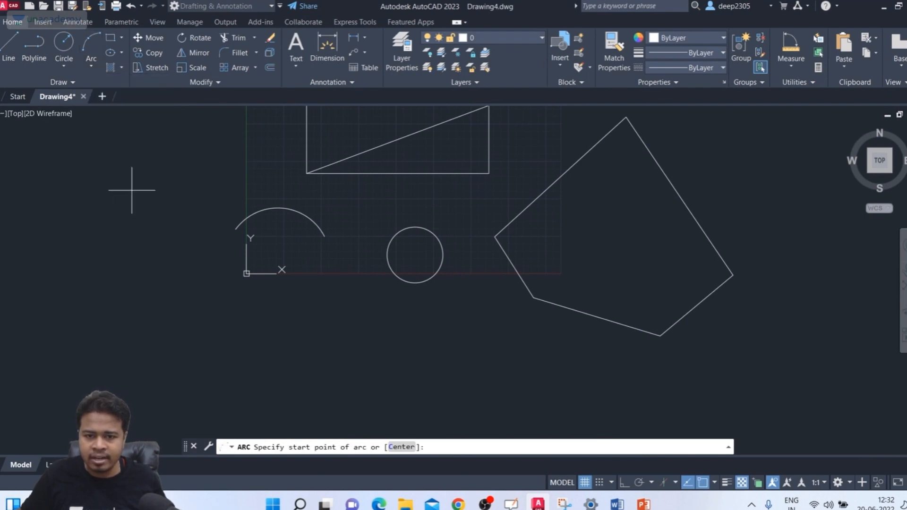
click(92, 67)
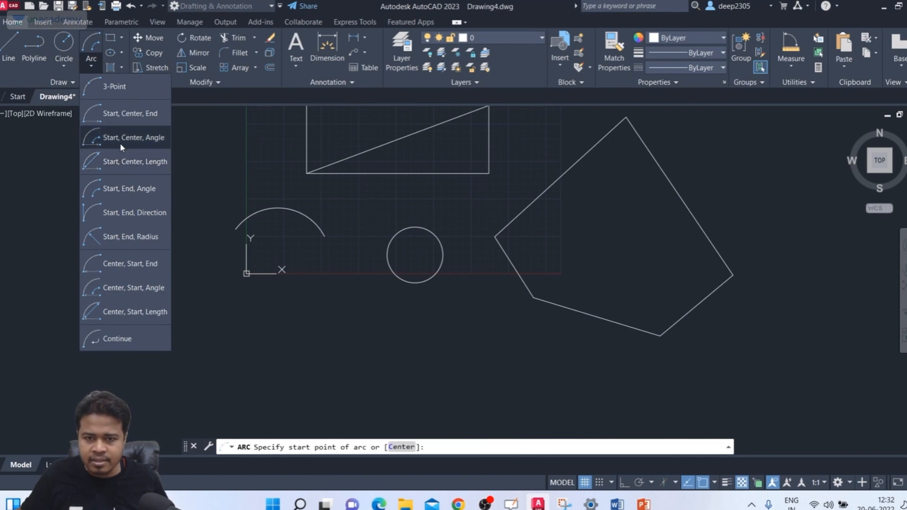
click(147, 138)
click(55, 217)
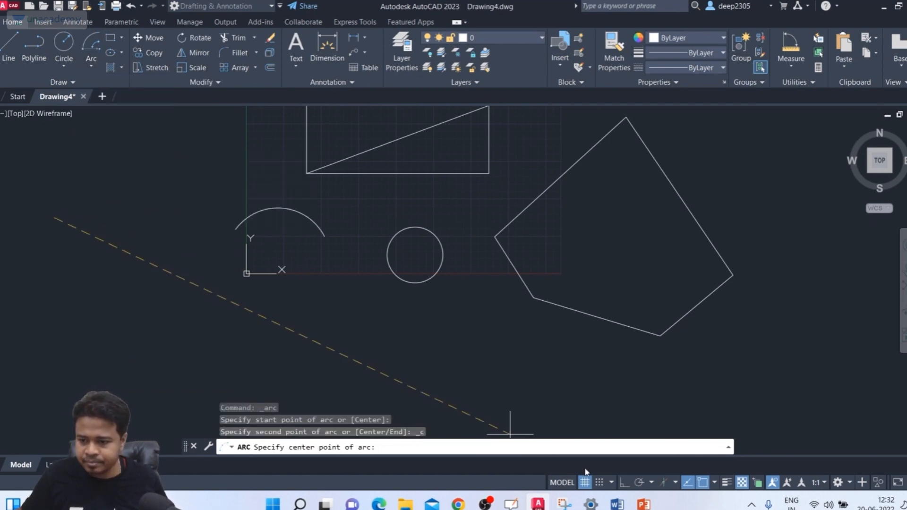
Turn on Ortho, abandon the unfinished arc and draw a horizontal line in the empty area to the left of the existing arc.
click(632, 487)
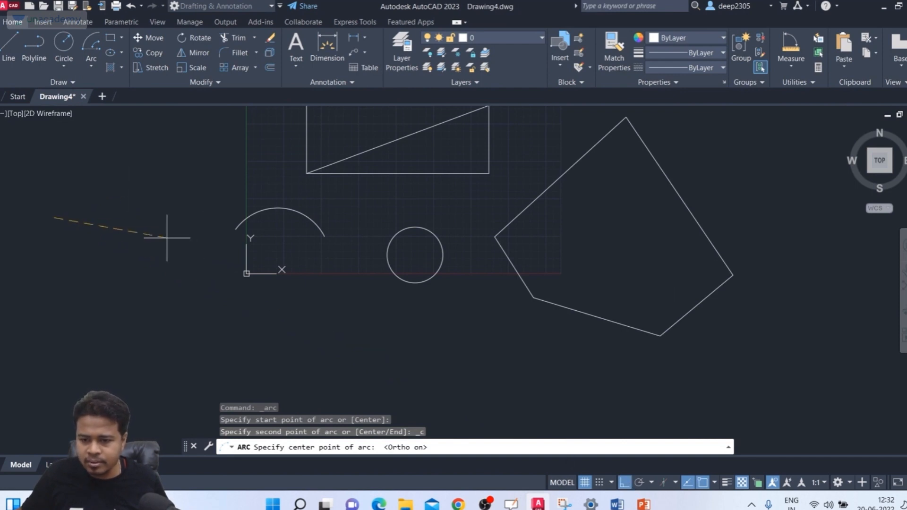
key(Escape)
text(l)
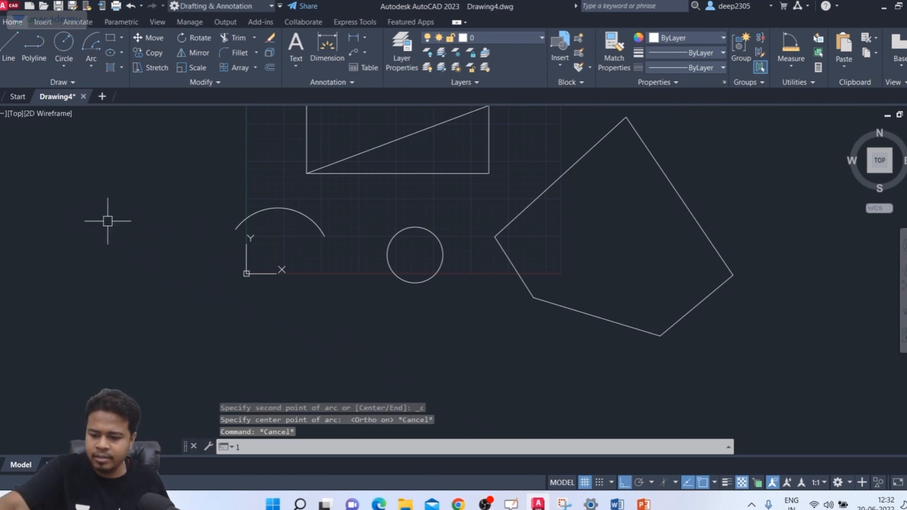
key(Return)
click(98, 218)
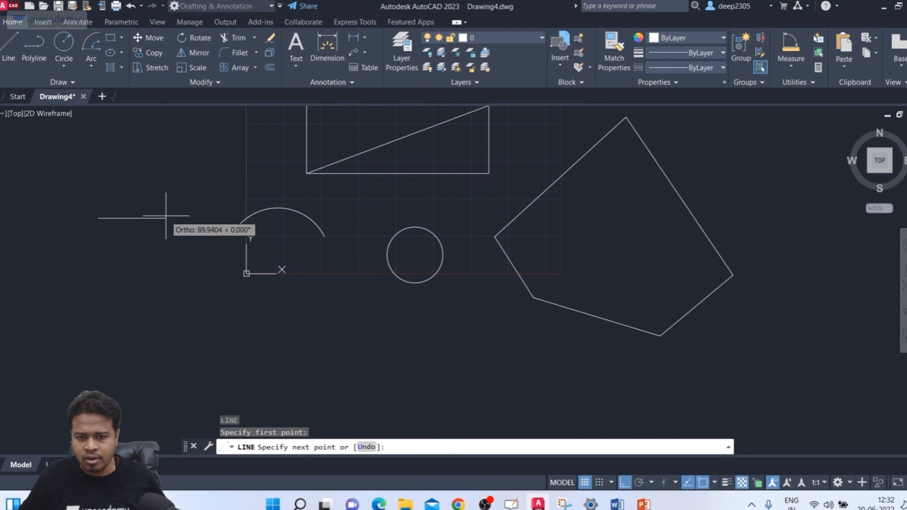
click(193, 218)
key(Escape)
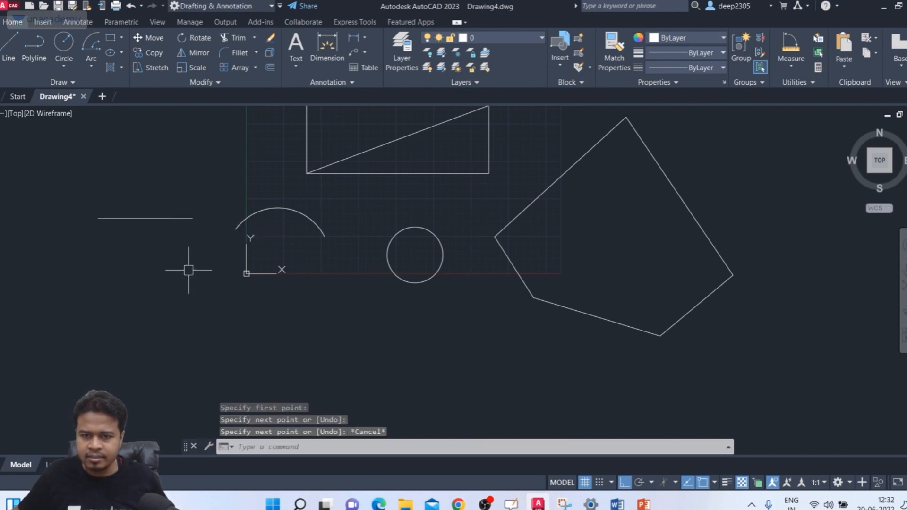
Draw a Start, Center, Angle arc from the horizontal line's left end, centred on its right end, with Ortho off and a 150° included angle.
click(89, 66)
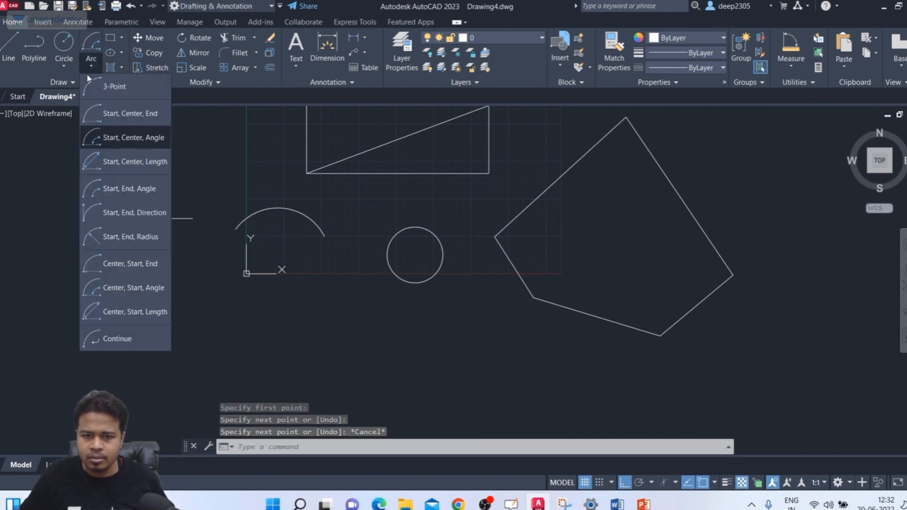
click(118, 156)
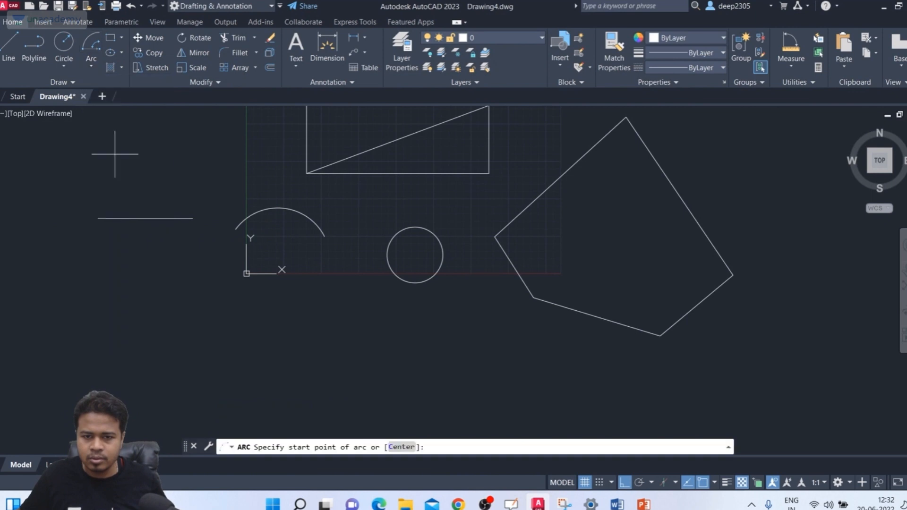
click(88, 70)
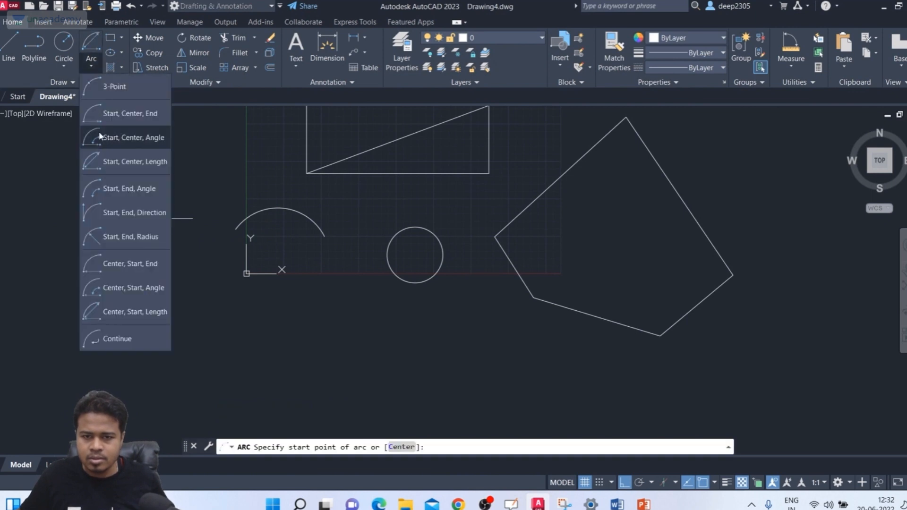
click(154, 135)
click(98, 218)
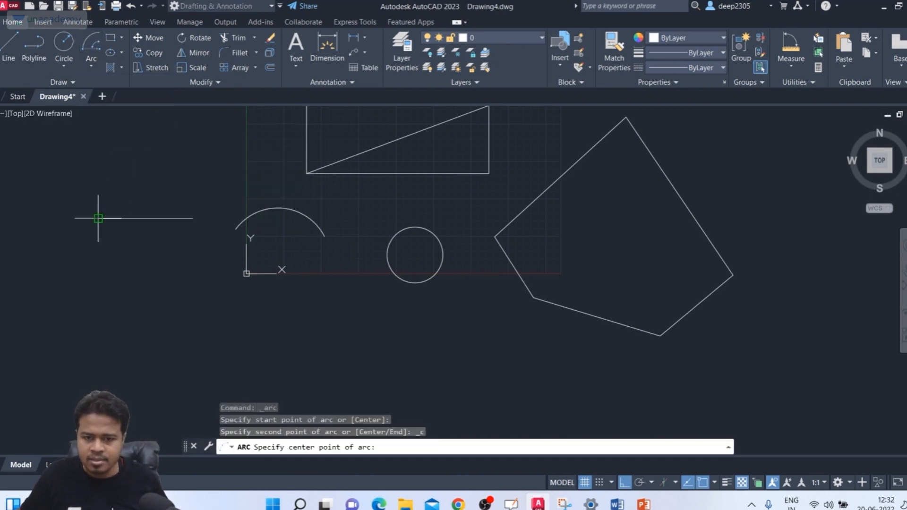
click(193, 218)
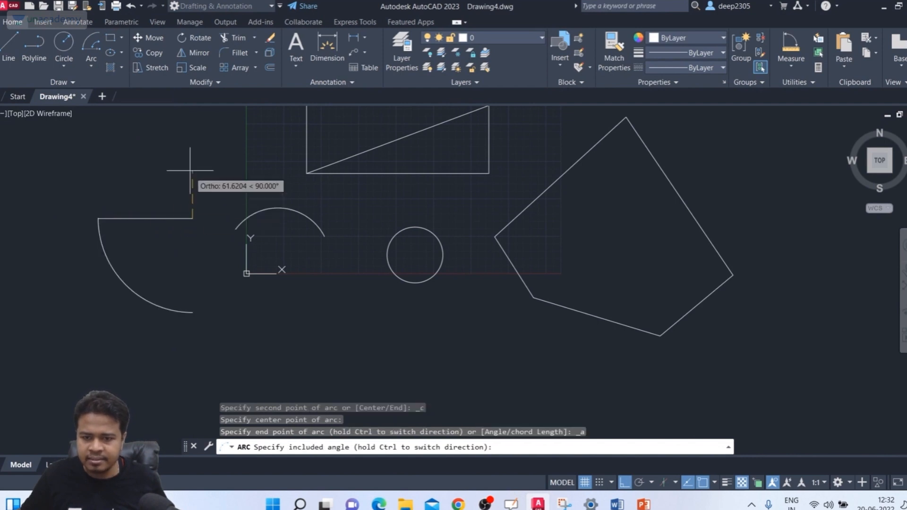
click(624, 483)
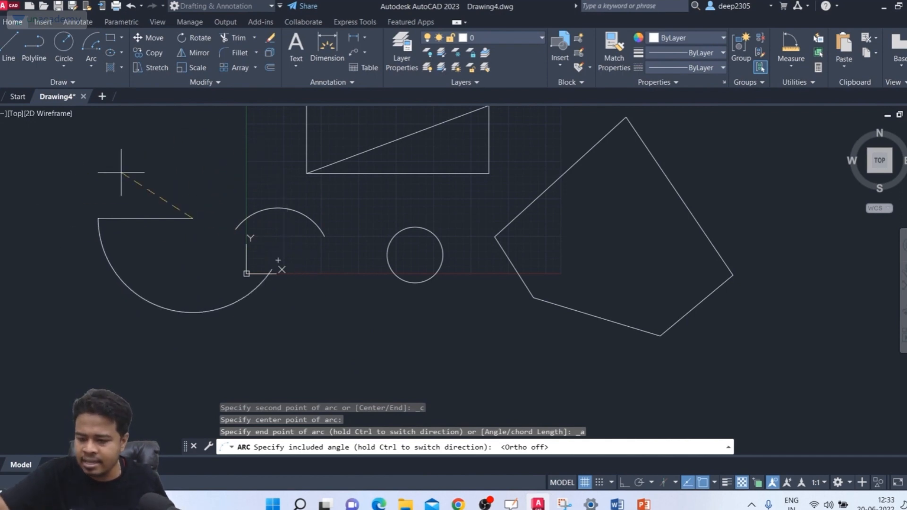
text(0)
key(Return)
key(Escape)
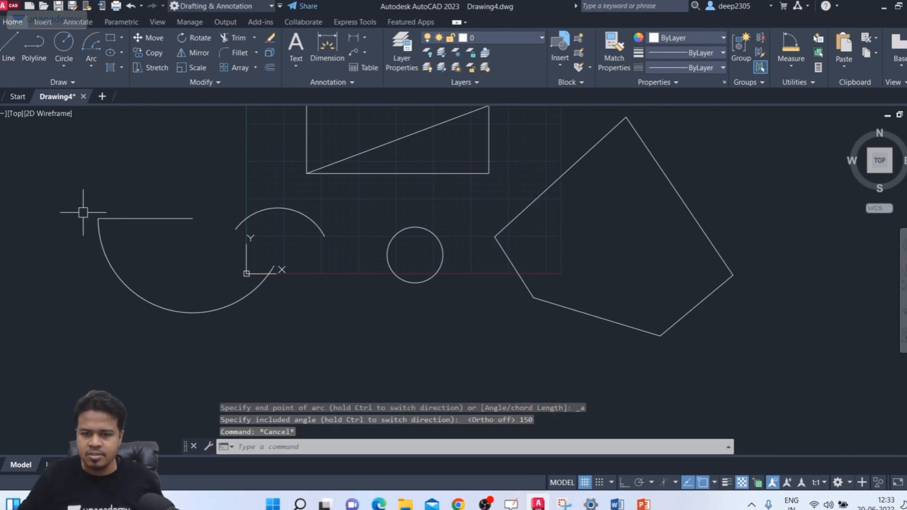
Delete the horizontal line between the new arc's start point and centre.
click(227, 185)
click(156, 229)
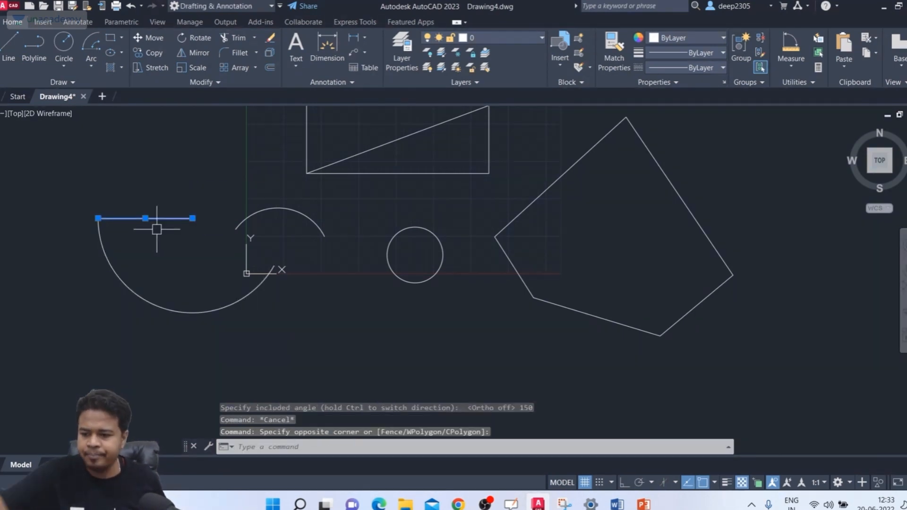
key(Delete)
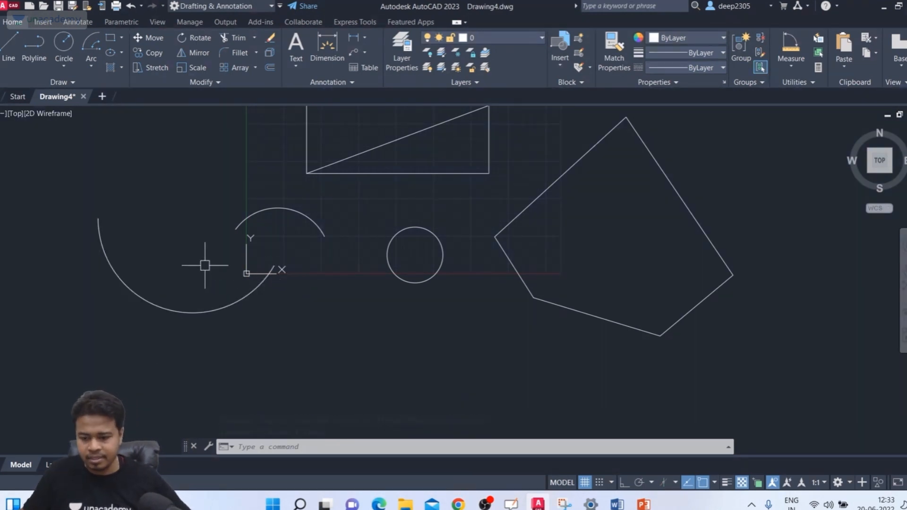
Draw two lines from the new arc's centre, one to its left endpoint and one to its right endpoint, closing the sector.
text(l)
key(Return)
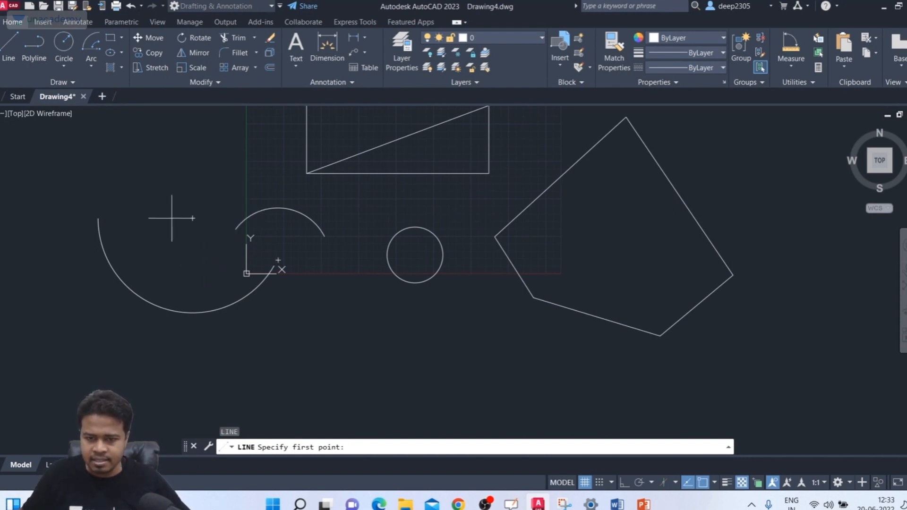
click(193, 218)
click(98, 218)
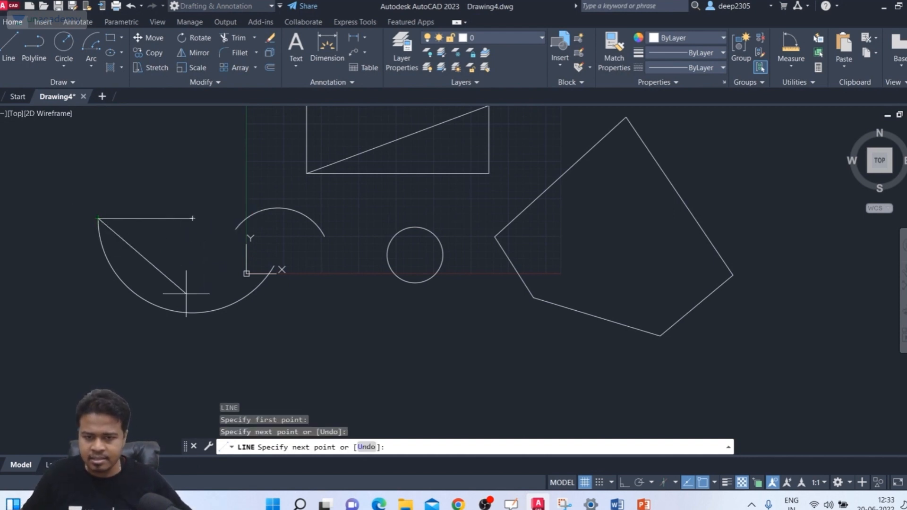
key(Return)
key(Return)
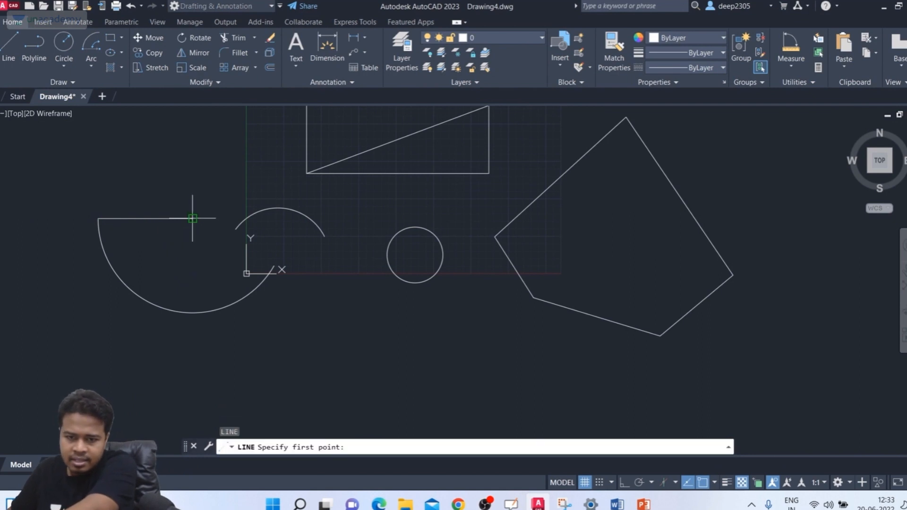
click(193, 218)
click(273, 266)
key(Return)
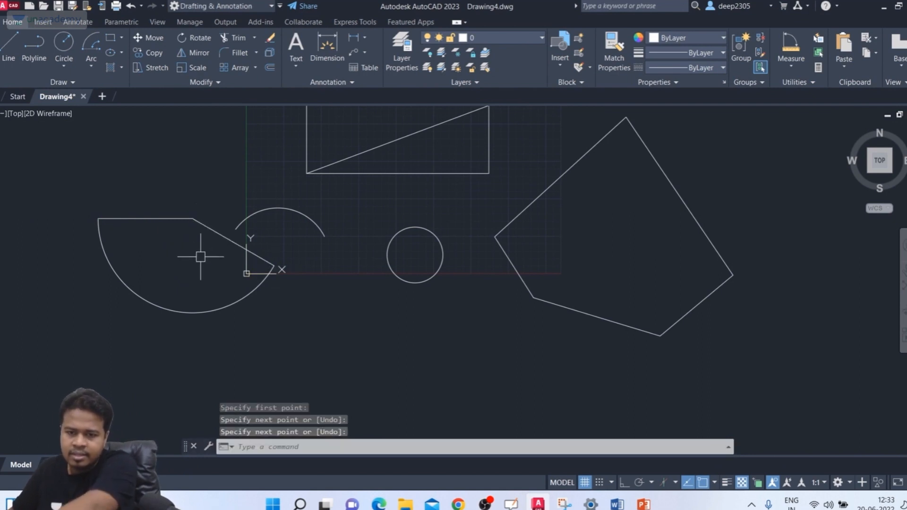
Measure the angle between the sector's two straight sides with the Angle measuring tool.
scroll(201, 257, up, 2)
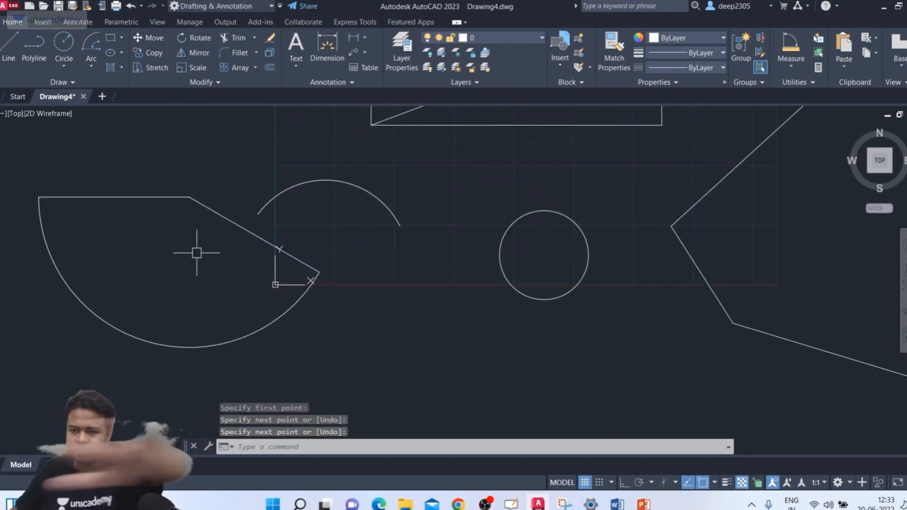
click(792, 67)
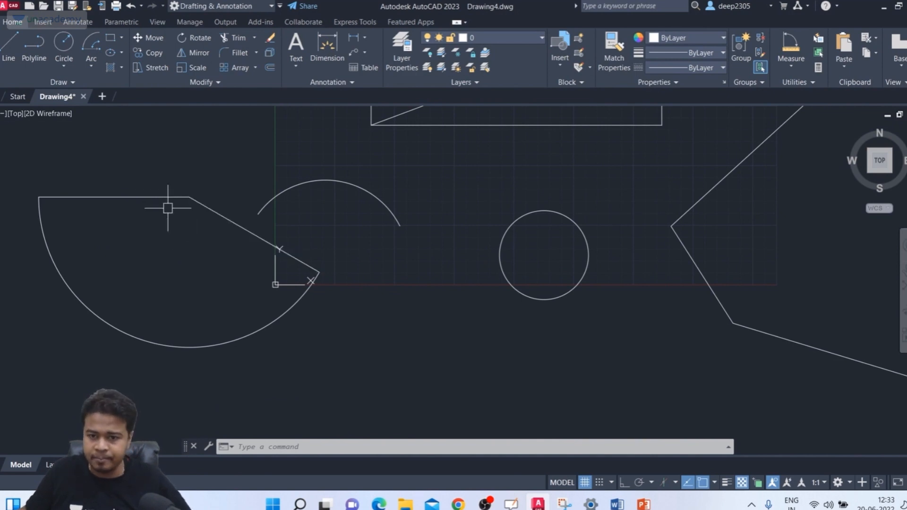
click(798, 66)
click(801, 156)
click(144, 195)
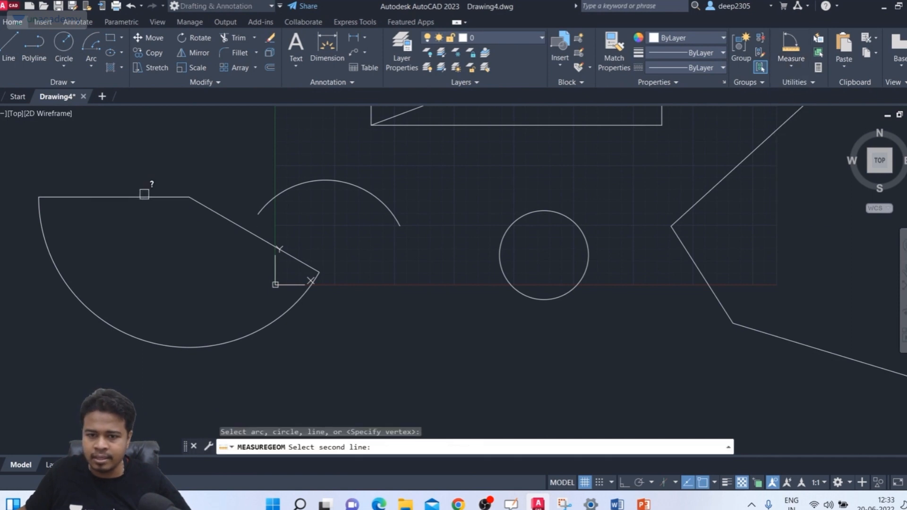
click(215, 212)
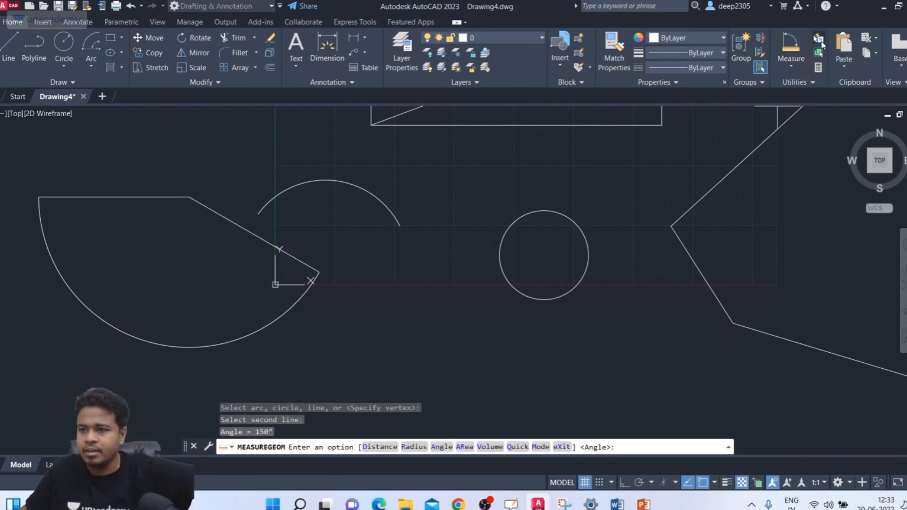
Measure the included angle of the sector's arc with the Angle measuring tool, and repeat the measurement once.
click(791, 66)
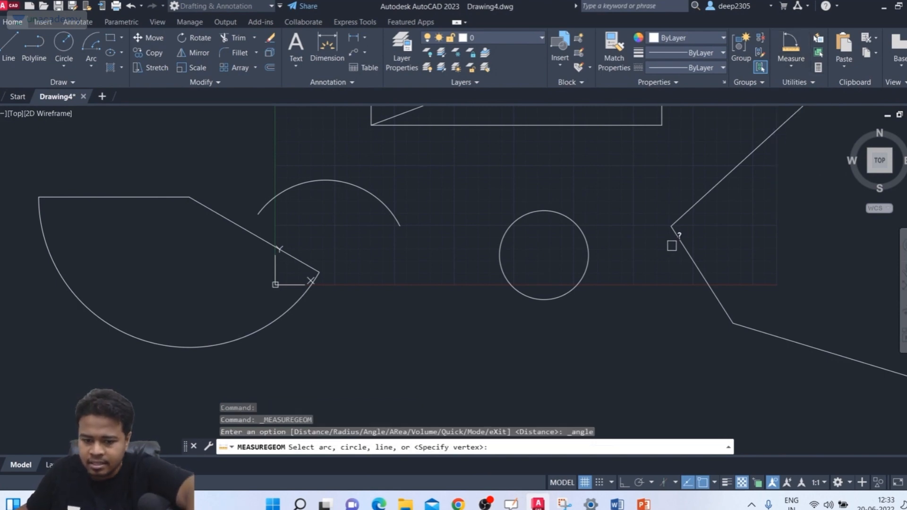
click(281, 320)
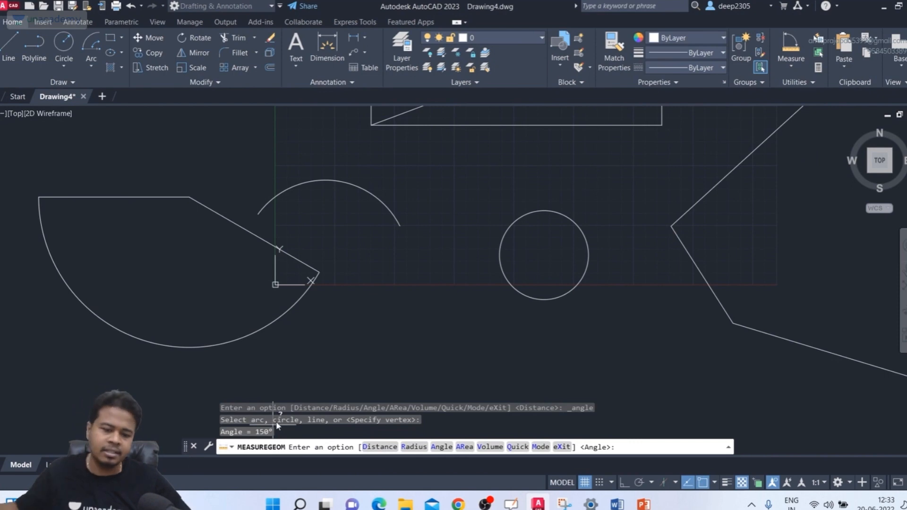
key(Escape)
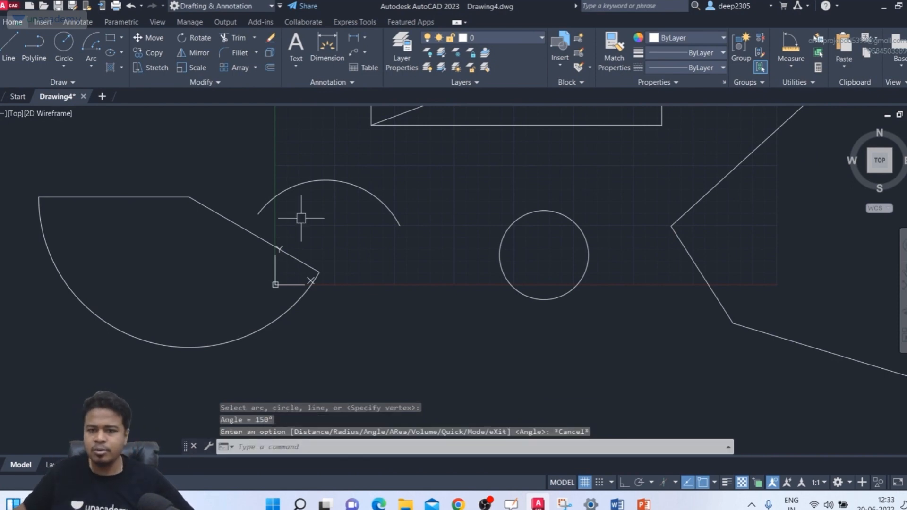
click(792, 68)
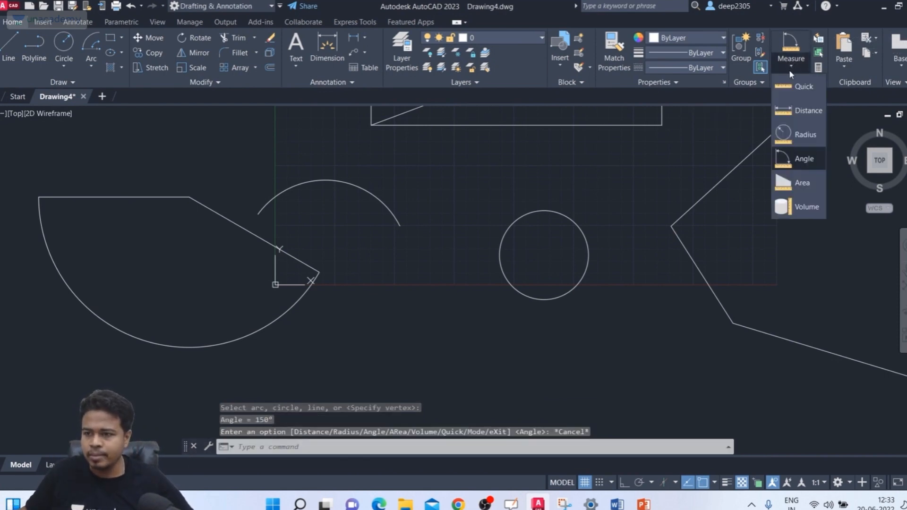
click(798, 158)
click(250, 339)
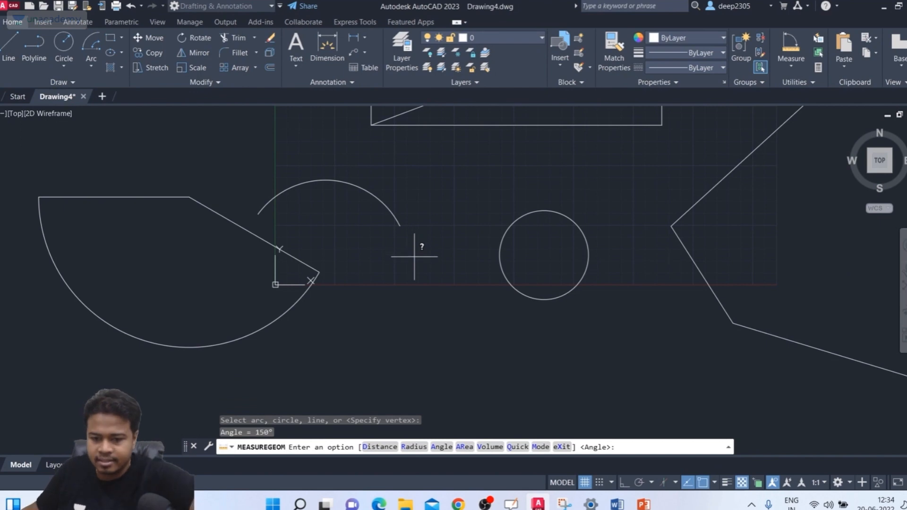
key(Escape)
key(Escape)
click(791, 67)
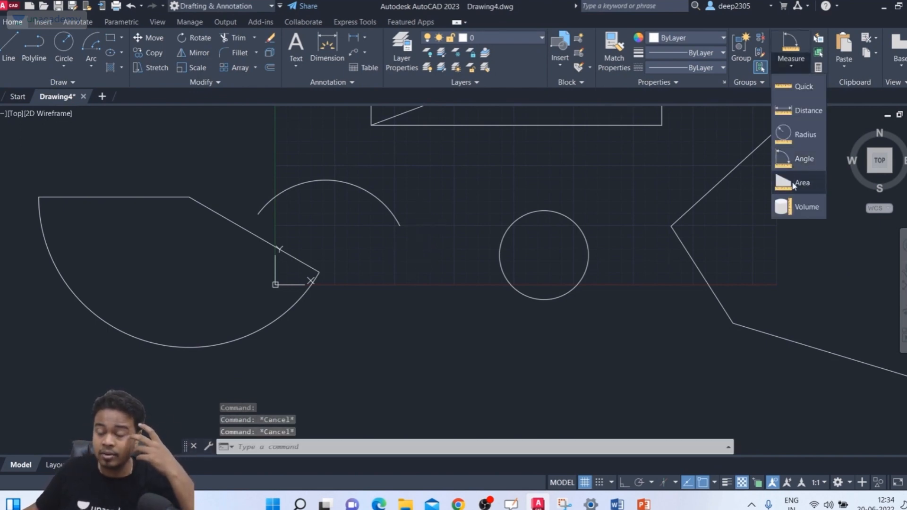
scroll(553, 245, down, 2)
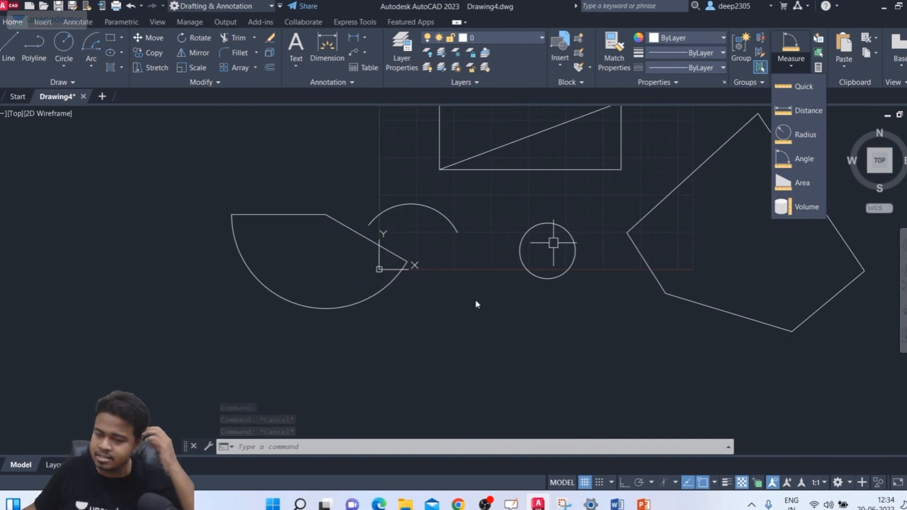
key(Escape)
key(Escape)
key(Escape)
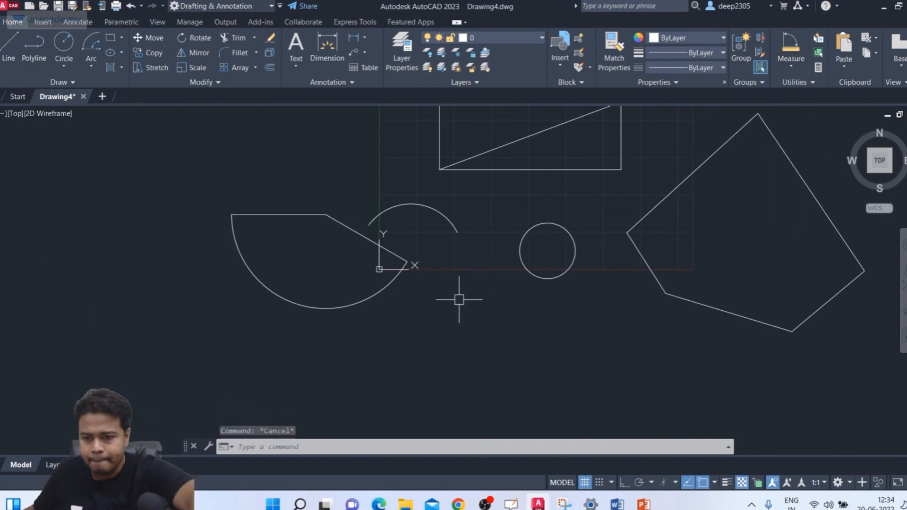
Measure the circle's area and circumference with the Area tool's Object option.
middle_drag(477, 298, 391, 338)
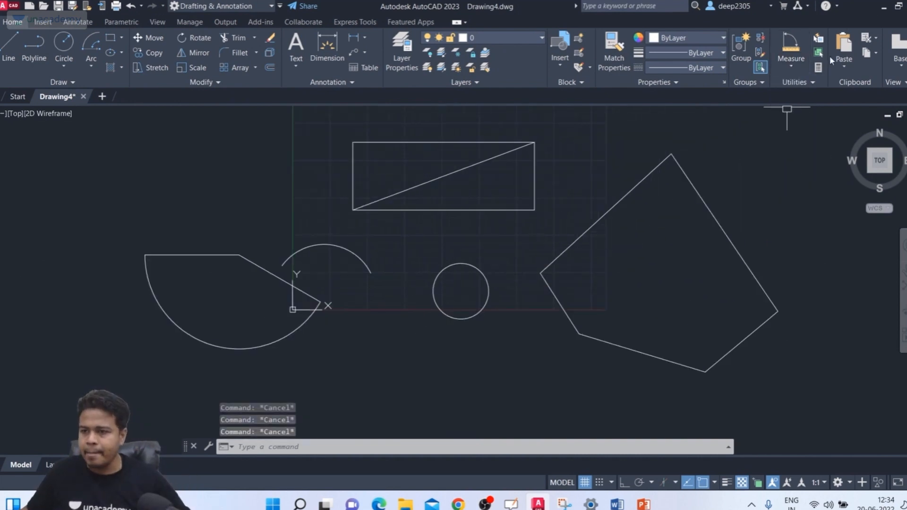
click(796, 65)
click(798, 183)
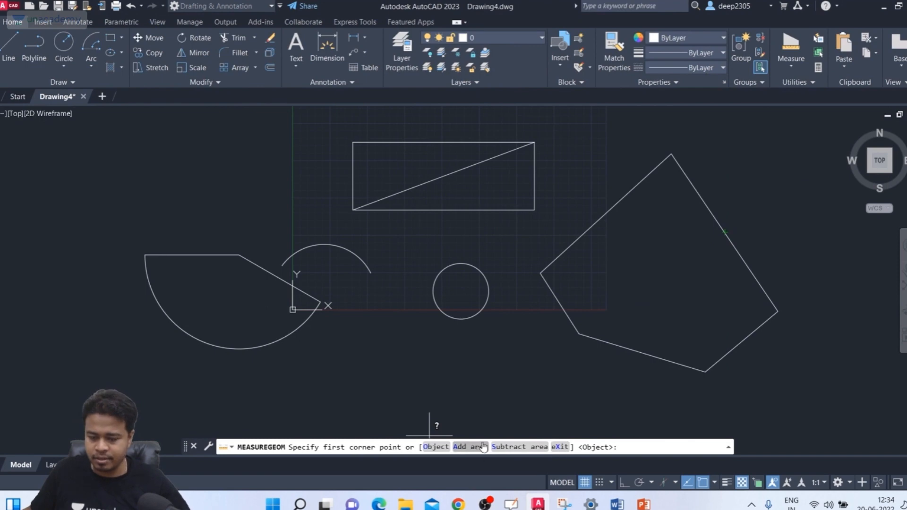
click(434, 455)
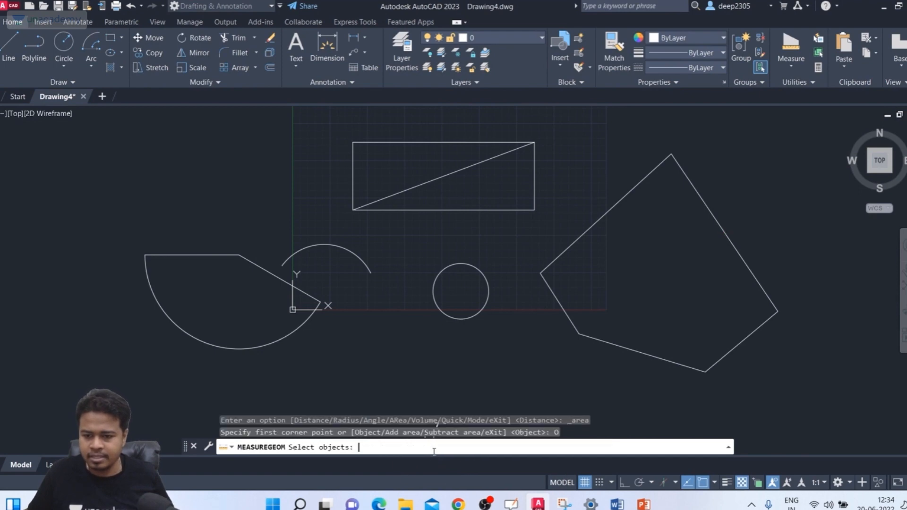
click(445, 314)
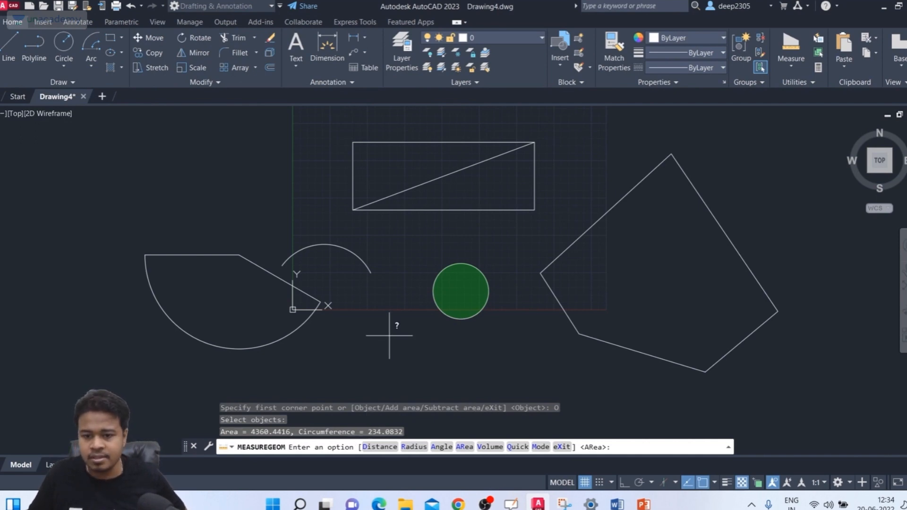
key(Escape)
key(Escape)
key(Escape)
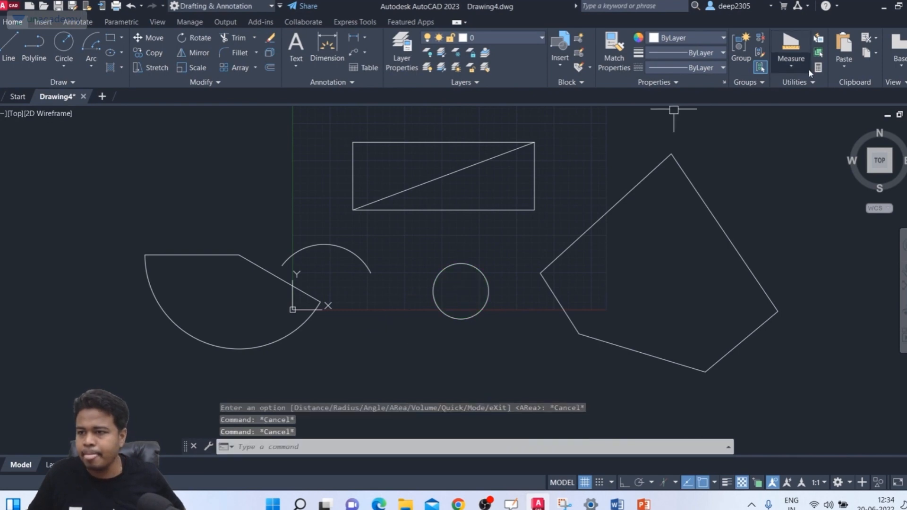
Measure the rectangle's area and perimeter with the Area tool's Object option.
click(792, 68)
click(800, 185)
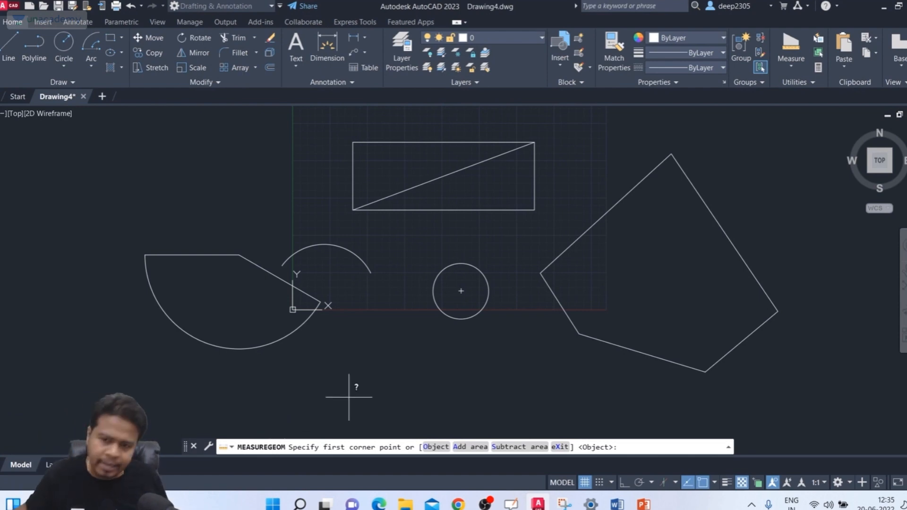
click(436, 448)
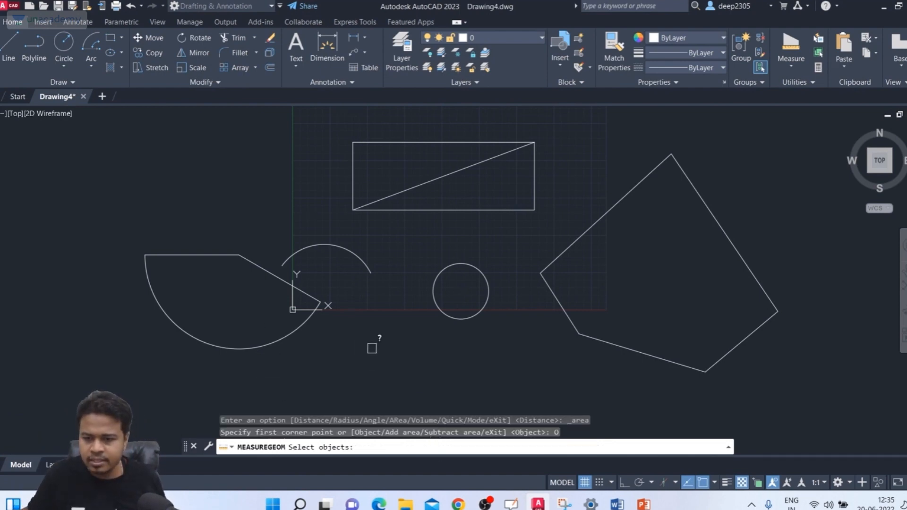
click(437, 210)
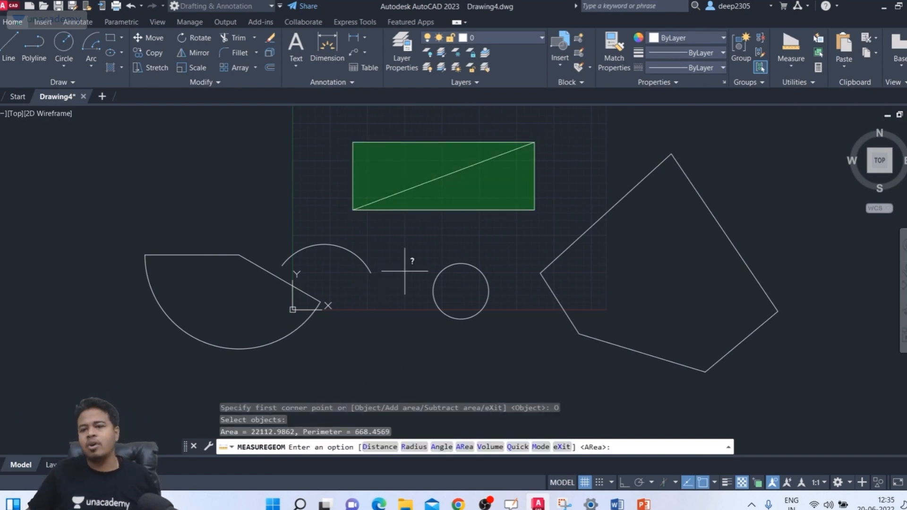
scroll(405, 271, up, 3)
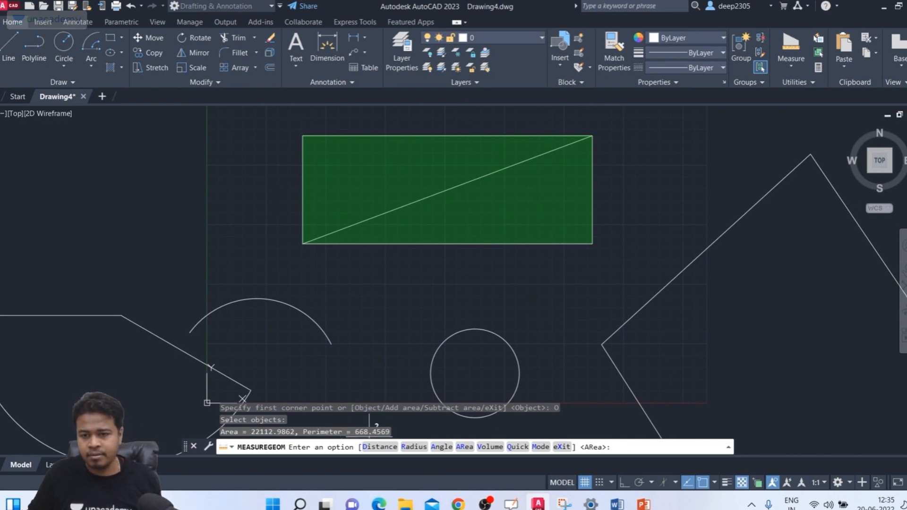
key(Escape)
key(Escape)
scroll(366, 418, down, 5)
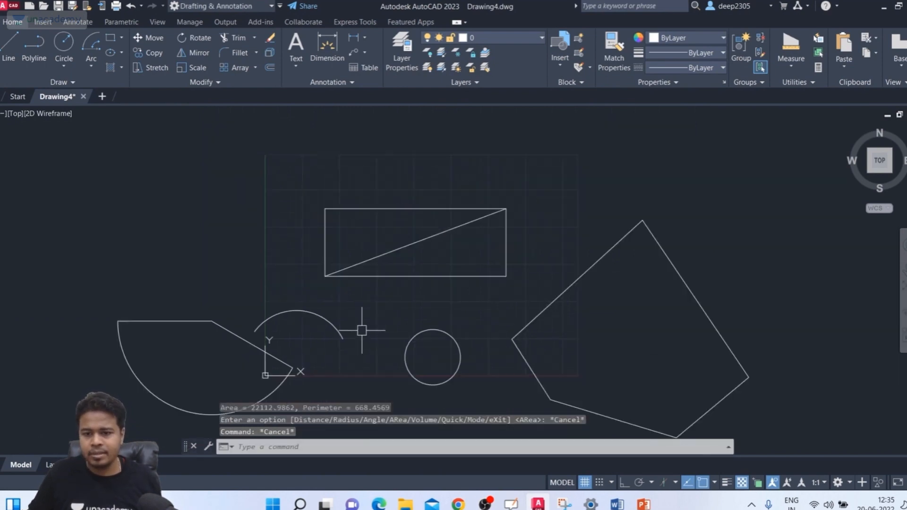
scroll(440, 283, up, 3)
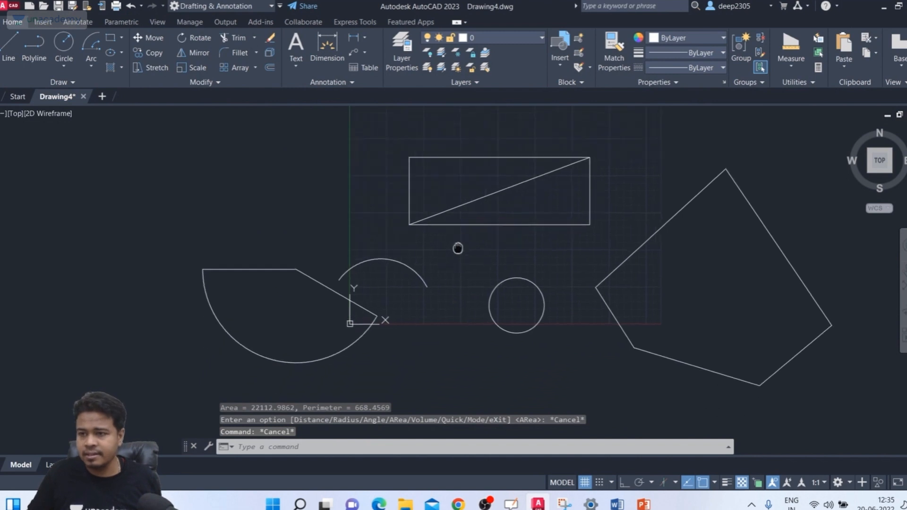
click(792, 69)
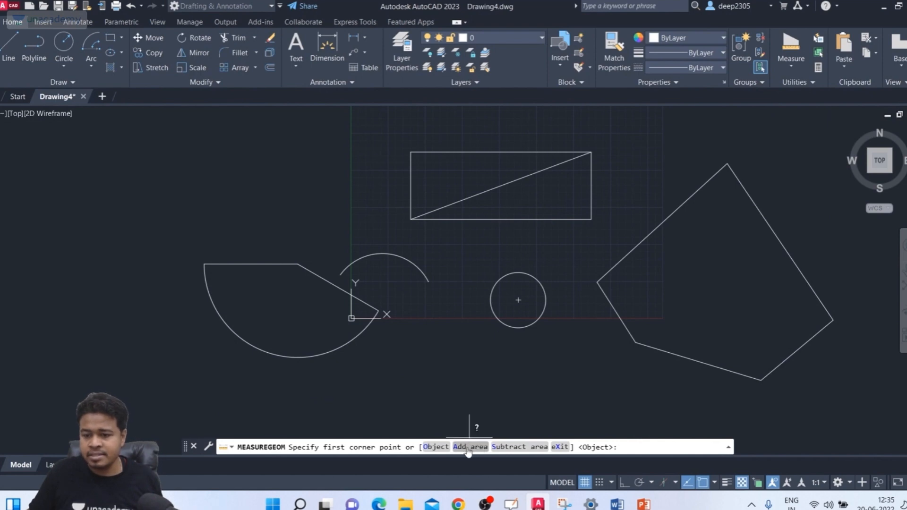
key(Escape)
middle_drag(436, 253, 379, 229)
scroll(391, 231, down, 2)
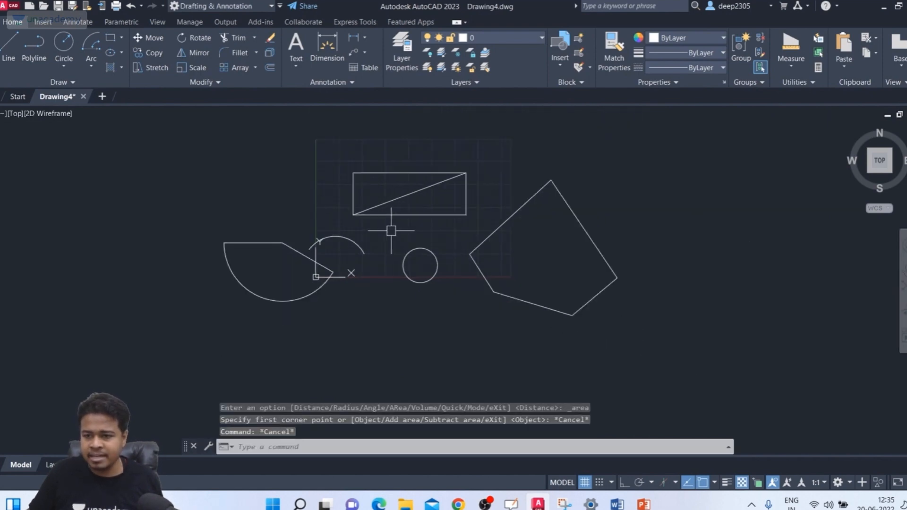
Measure the irregular polygon's area and perimeter with the Area tool by picking its five corners in order around the outline.
click(781, 68)
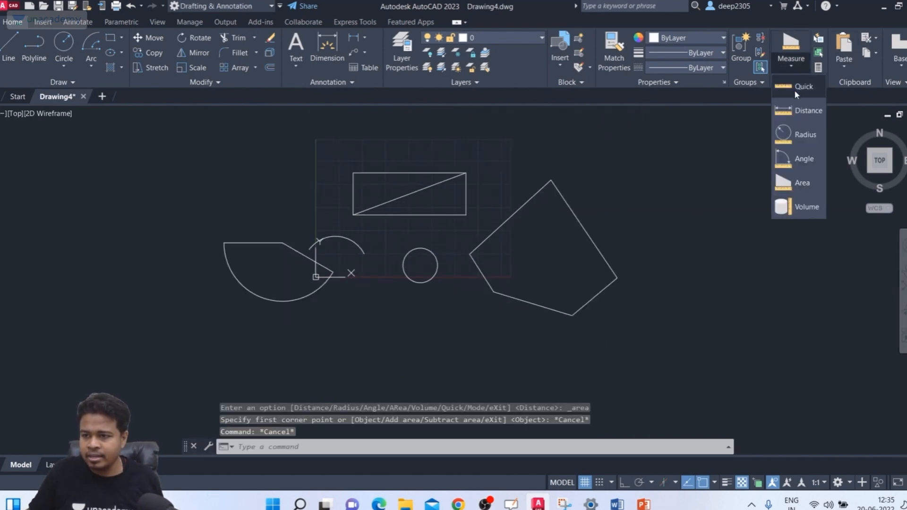
click(789, 181)
scroll(593, 291, up, 2)
middle_drag(571, 322, 529, 344)
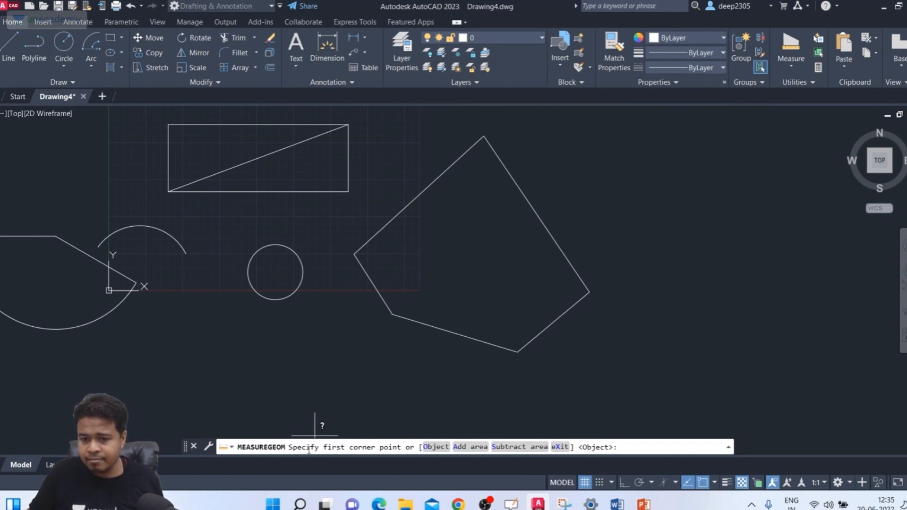
click(350, 257)
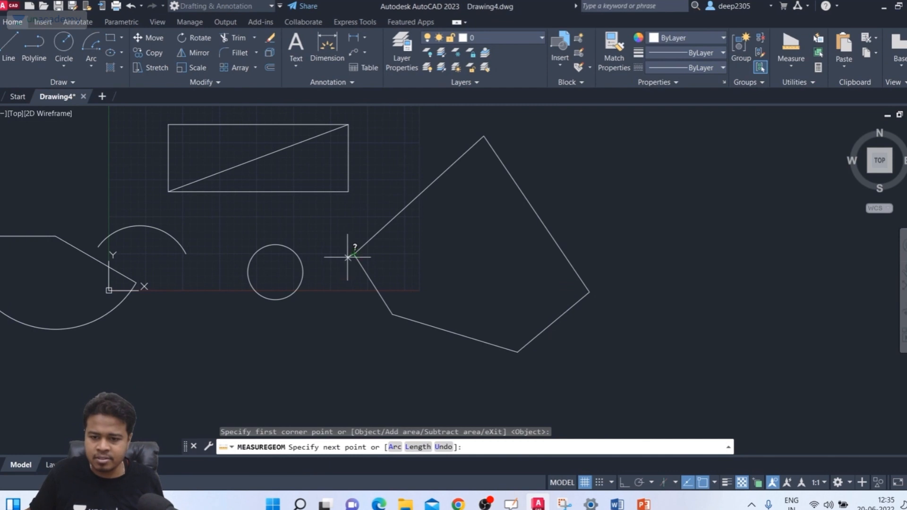
click(392, 314)
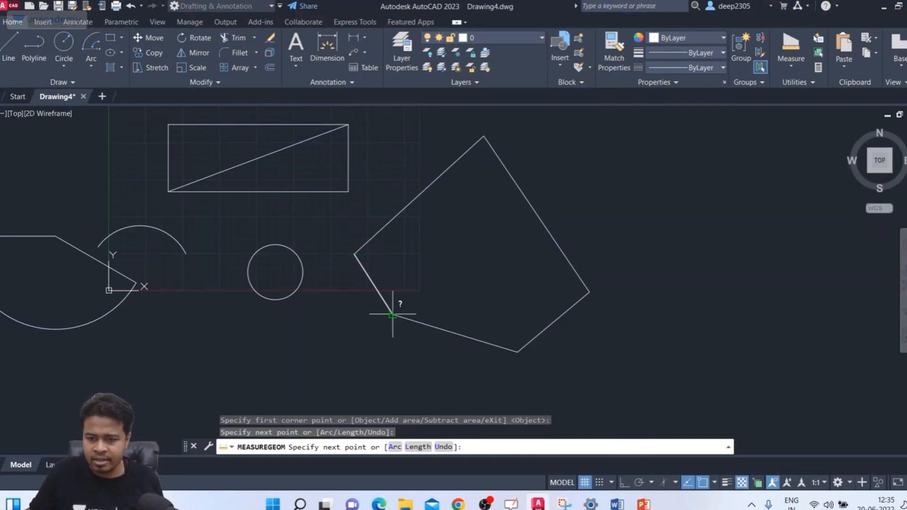
click(517, 350)
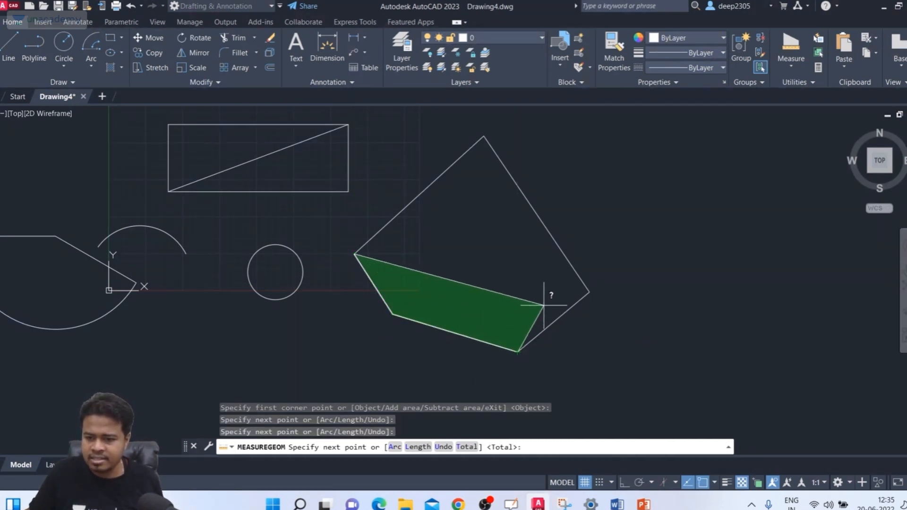
click(588, 291)
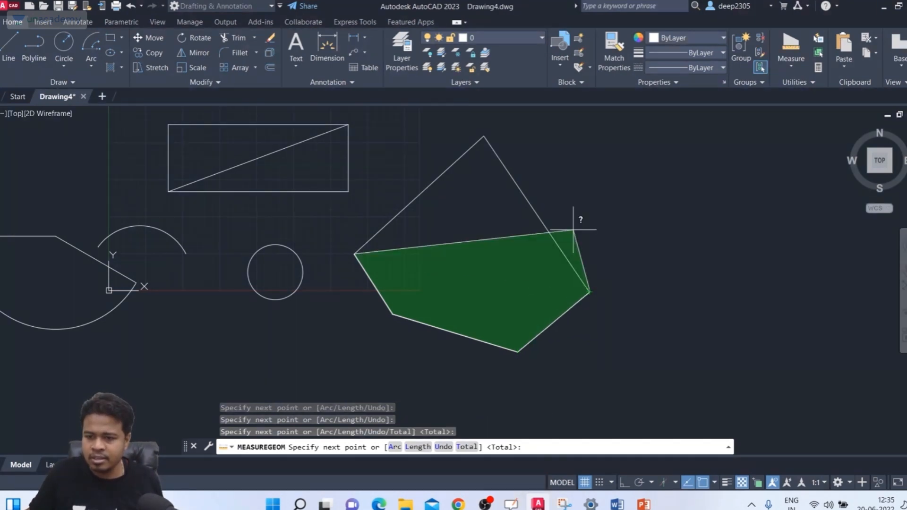
click(481, 138)
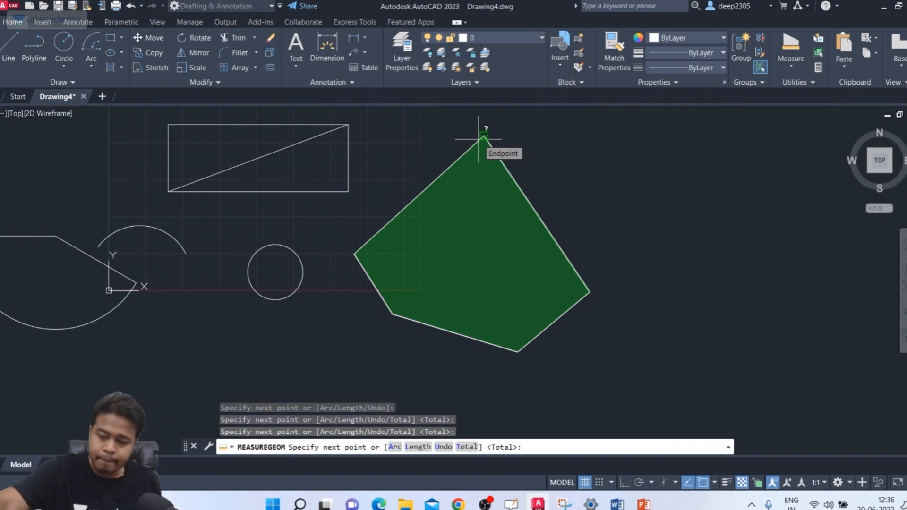
key(Return)
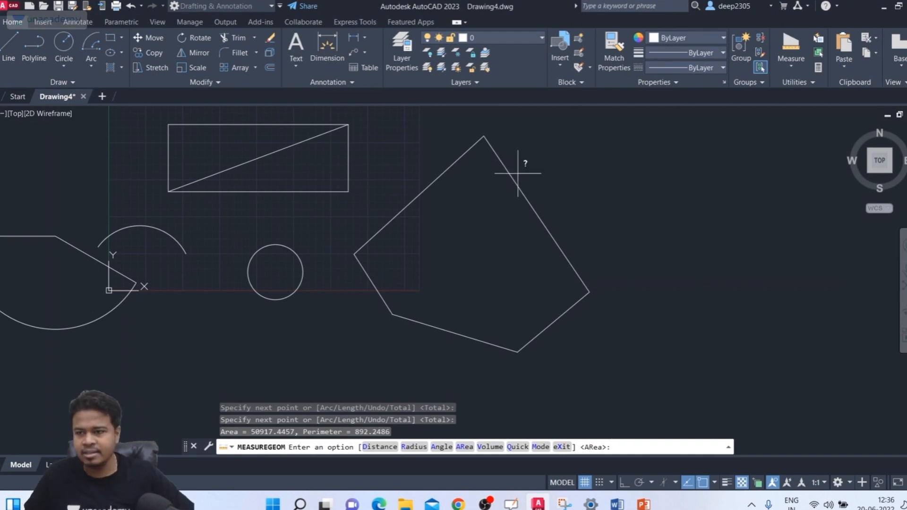
key(Escape)
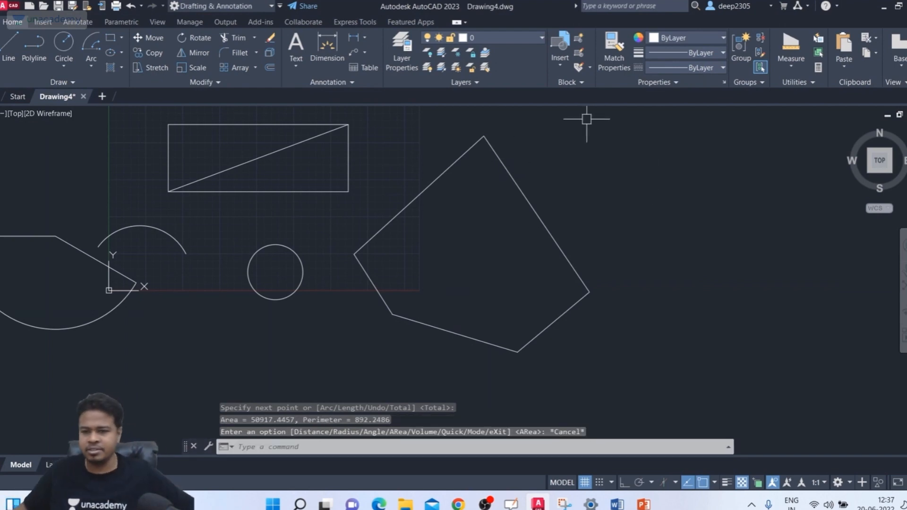
Measure the area of the triangle below the rectangle's diagonal by picking its three corners with the Area tool.
click(792, 68)
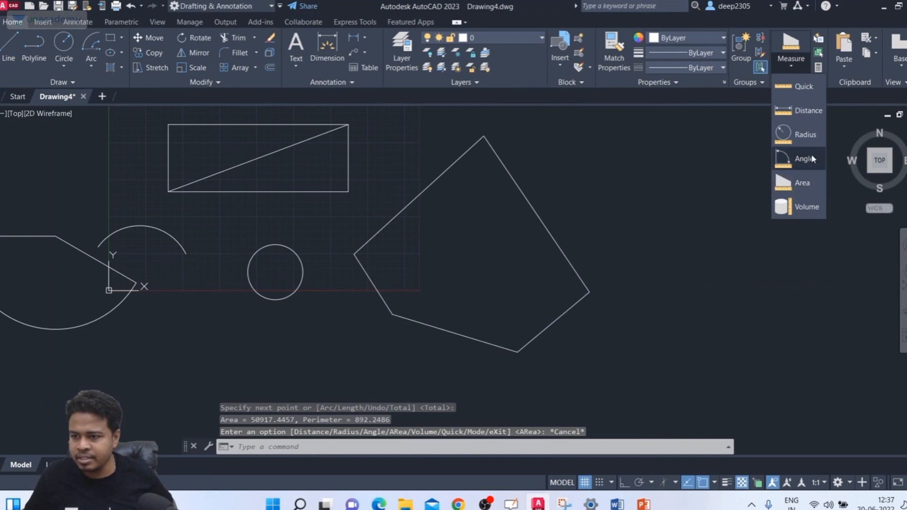
click(799, 182)
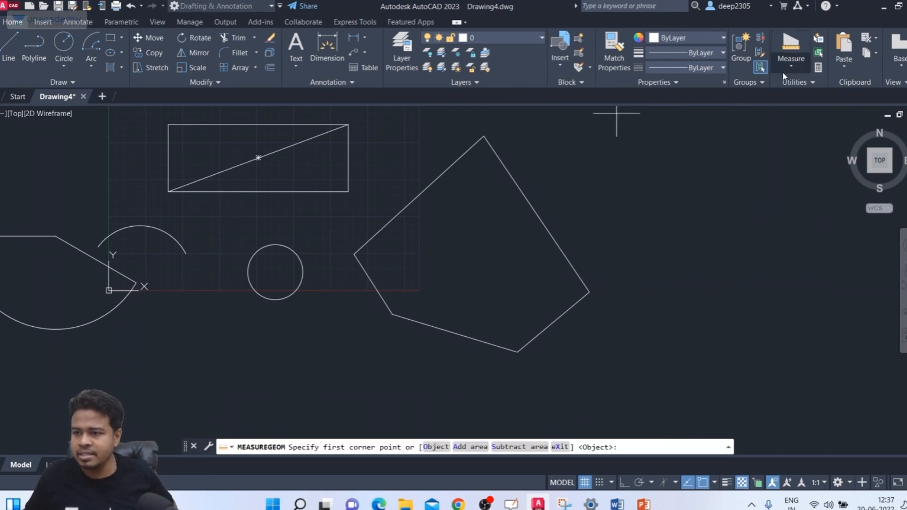
click(164, 192)
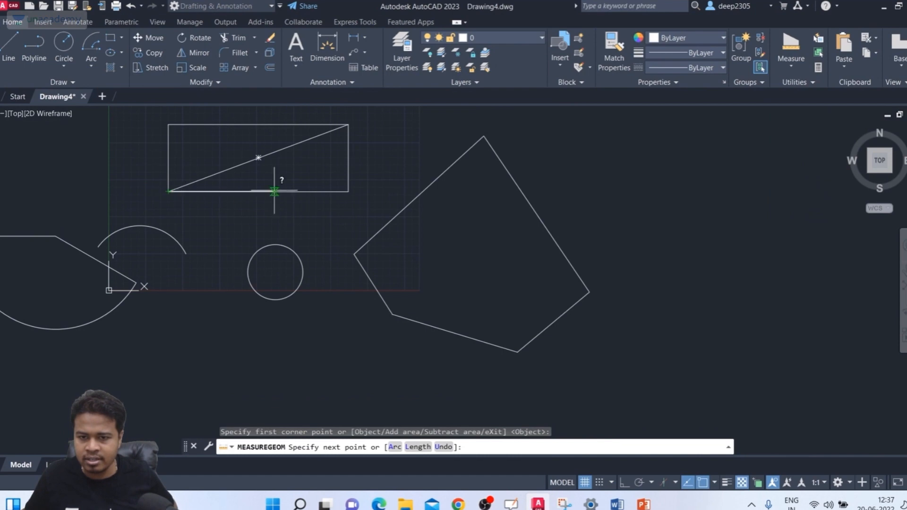
click(348, 191)
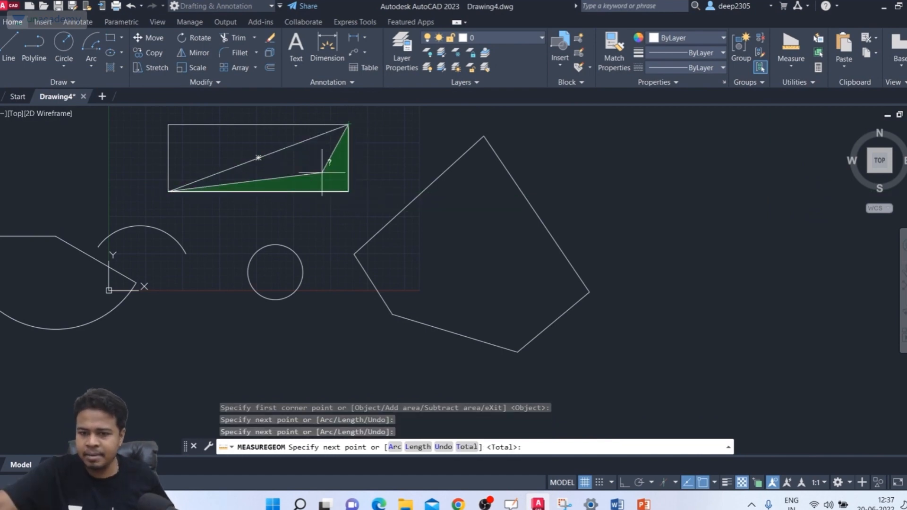
key(Return)
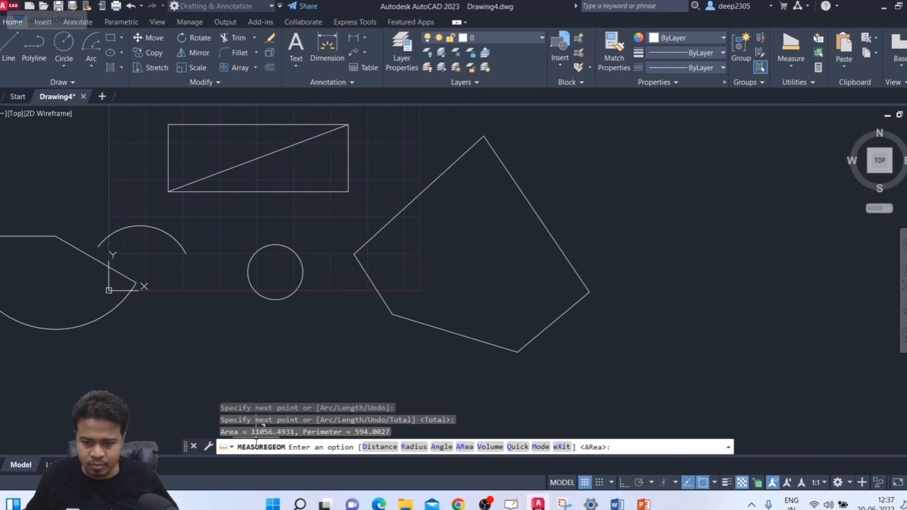
key(Escape)
key(Escape)
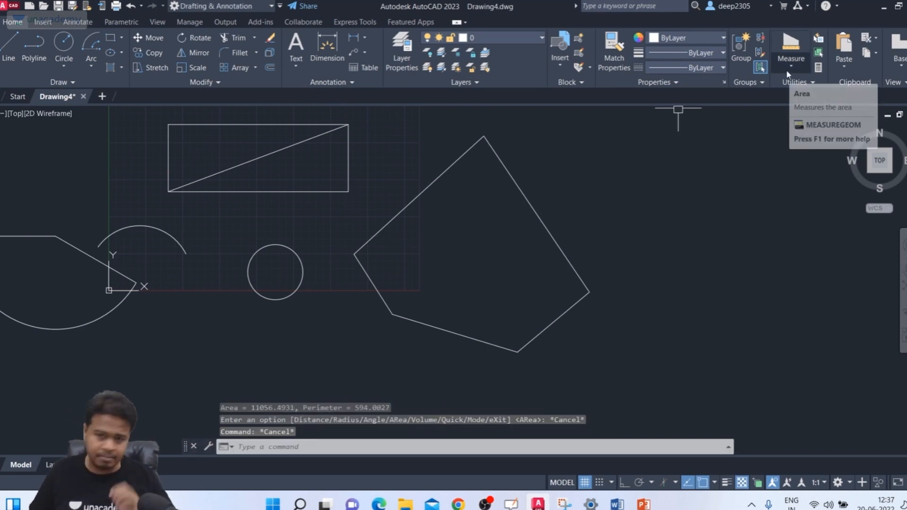
Erase all the shapes in the drawing with one selection window, leaving an empty drawing area.
scroll(645, 169, down, 1)
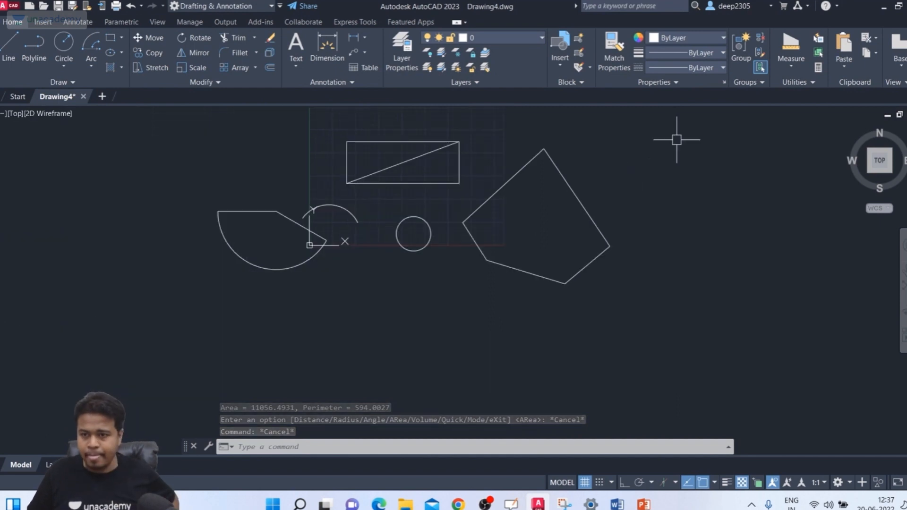
click(693, 116)
click(61, 361)
key(Delete)
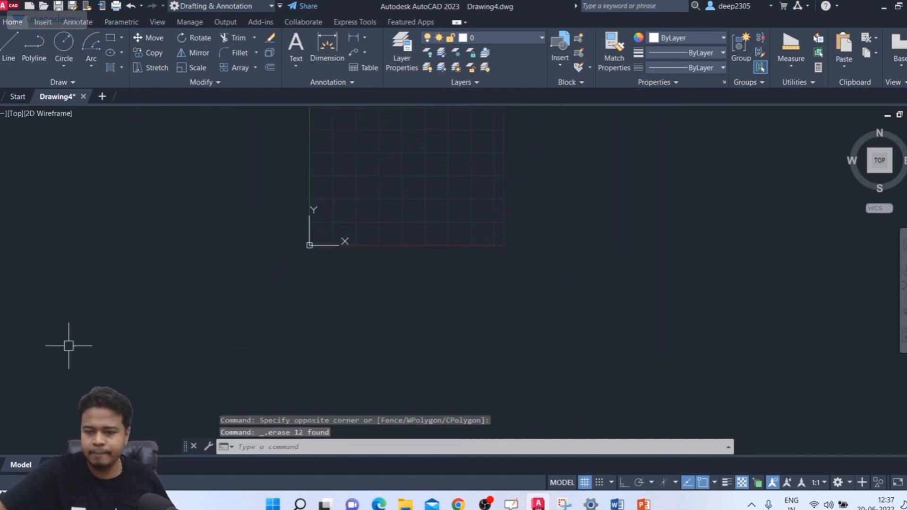
mouse_move(431, 189)
middle_down()
mouse_move(434, 235)
mouse_move(419, 256)
middle_up()
scroll(371, 232, up, 1)
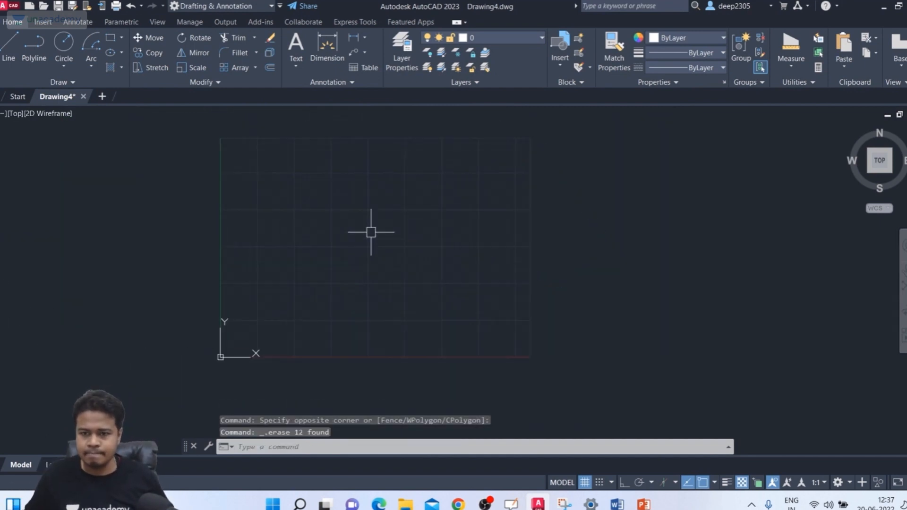
middle_drag(371, 231, 349, 229)
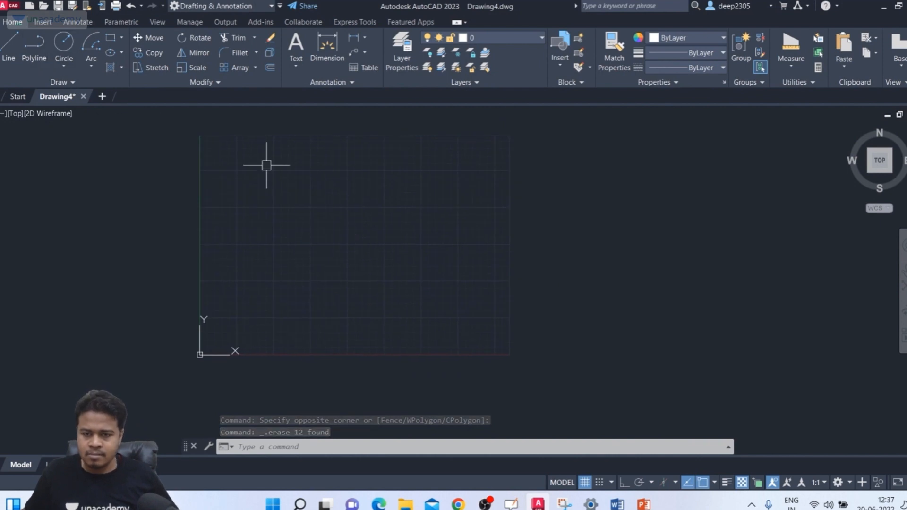
Draw a closed, irregular seven-sided outline from separate lines, with an inward notch along its lower edge.
text(l)
key(Return)
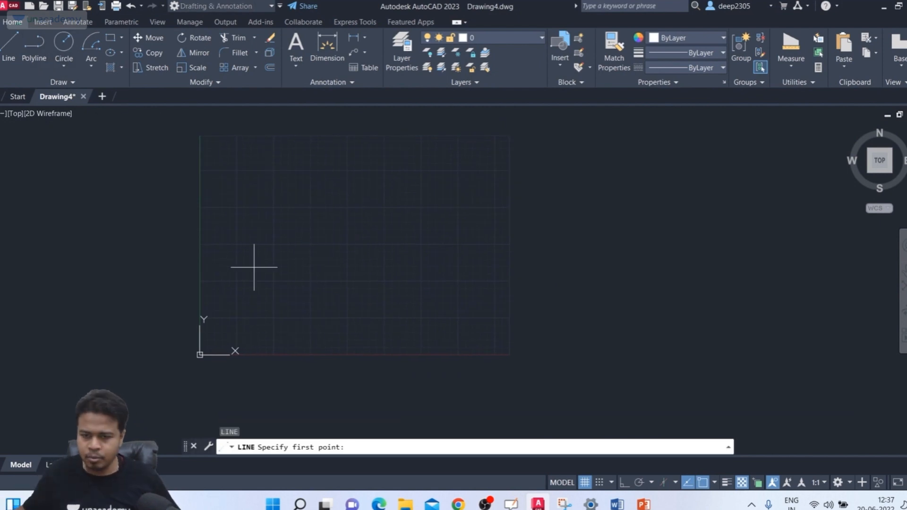
click(230, 258)
click(320, 168)
click(443, 233)
click(443, 300)
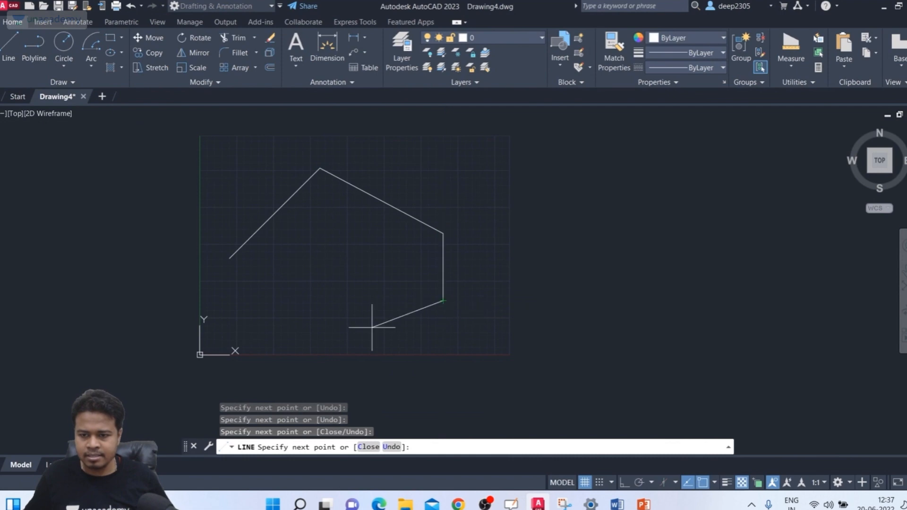
click(372, 326)
click(340, 295)
click(251, 314)
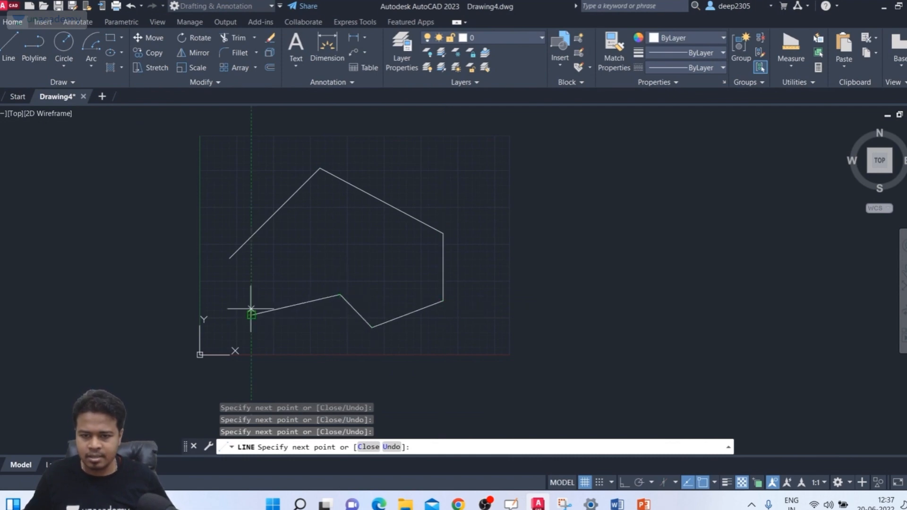
click(230, 258)
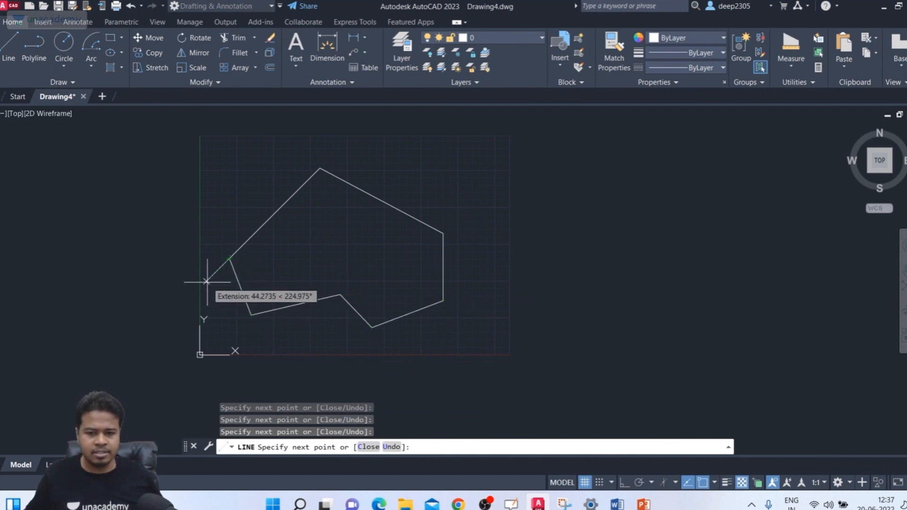
key(Escape)
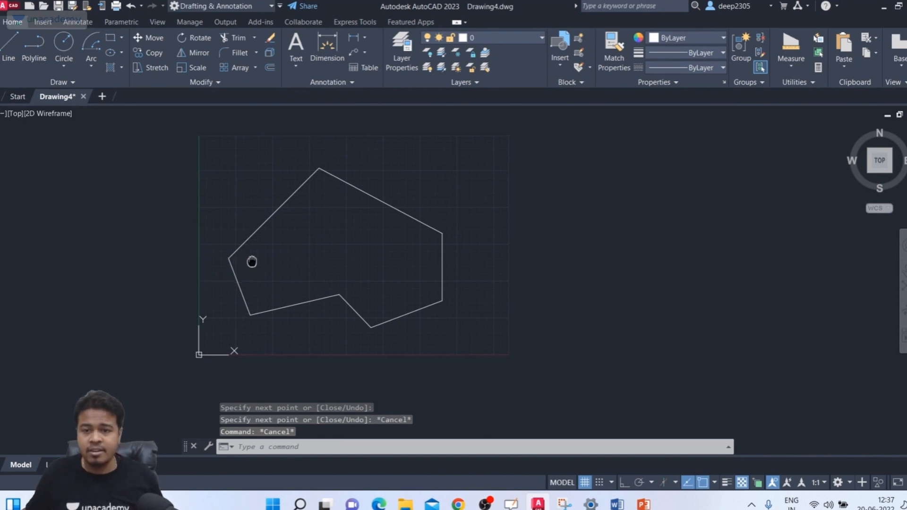
Join the seven separate lines of the outline into one polyline.
middle_drag(250, 261, 228, 255)
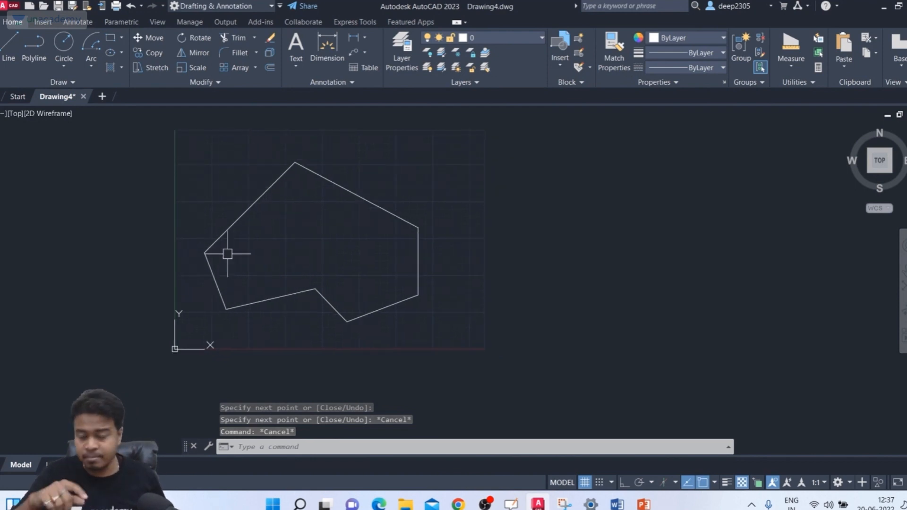
text(j)
key(Return)
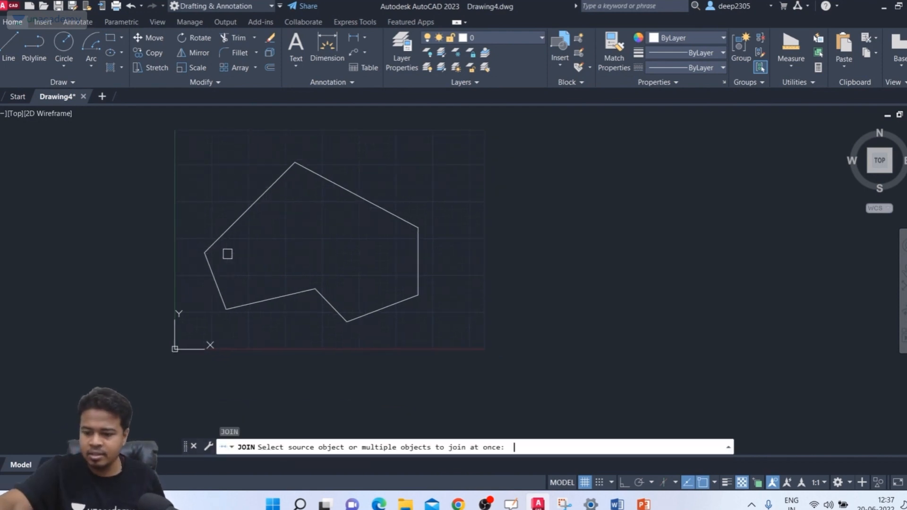
click(512, 137)
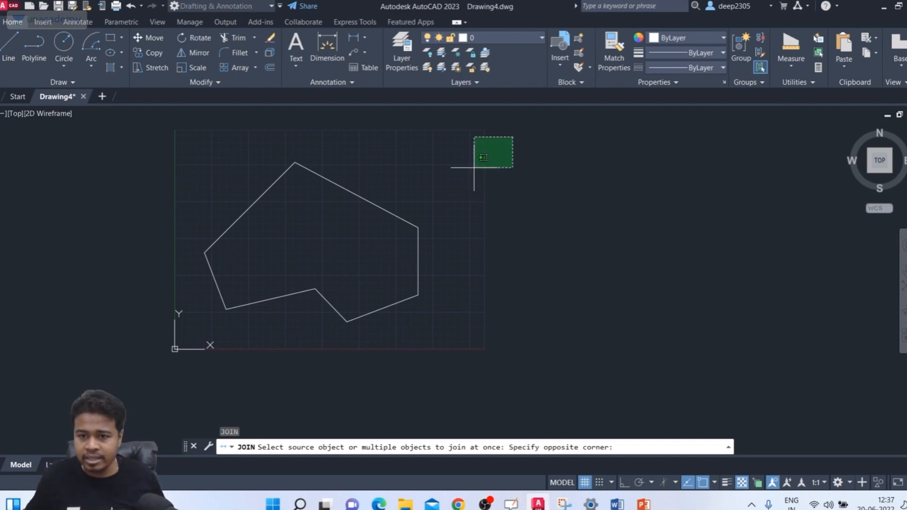
click(148, 374)
key(Return)
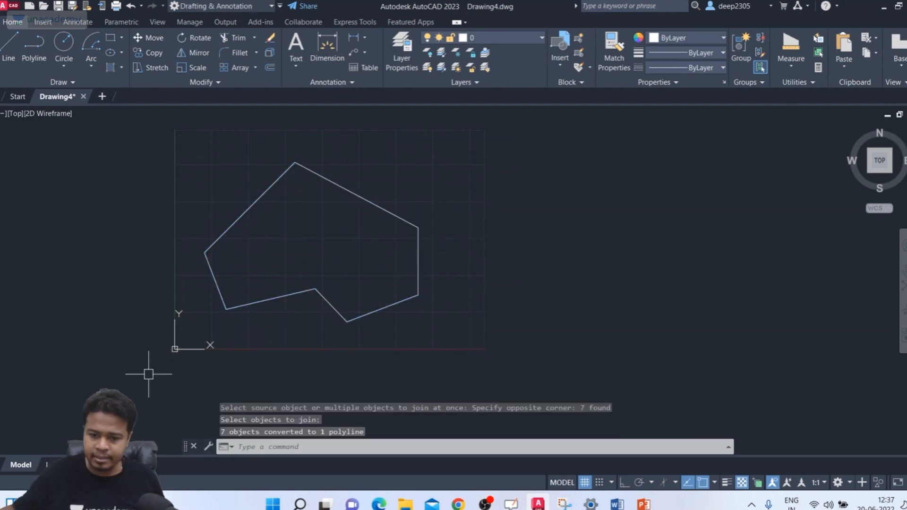
Measure the joined outline's area and perimeter with the Area tool's Object option.
click(792, 68)
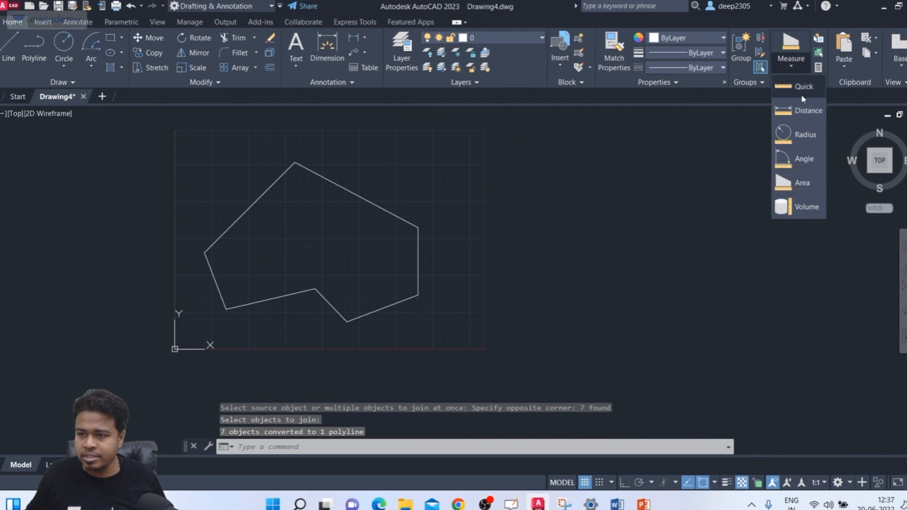
click(797, 182)
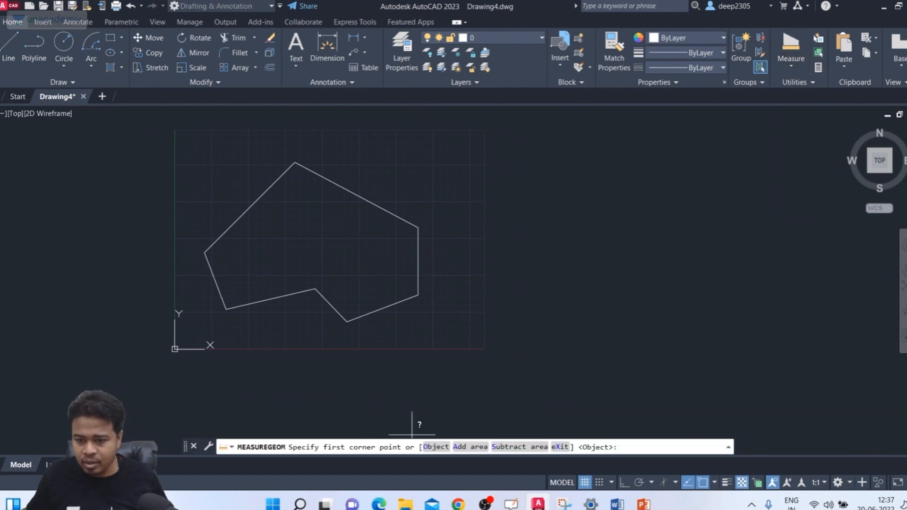
click(435, 447)
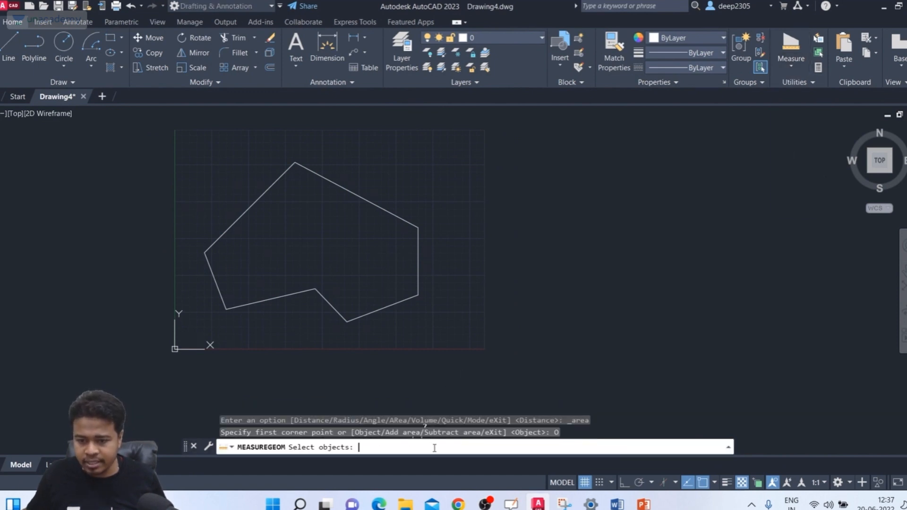
click(389, 306)
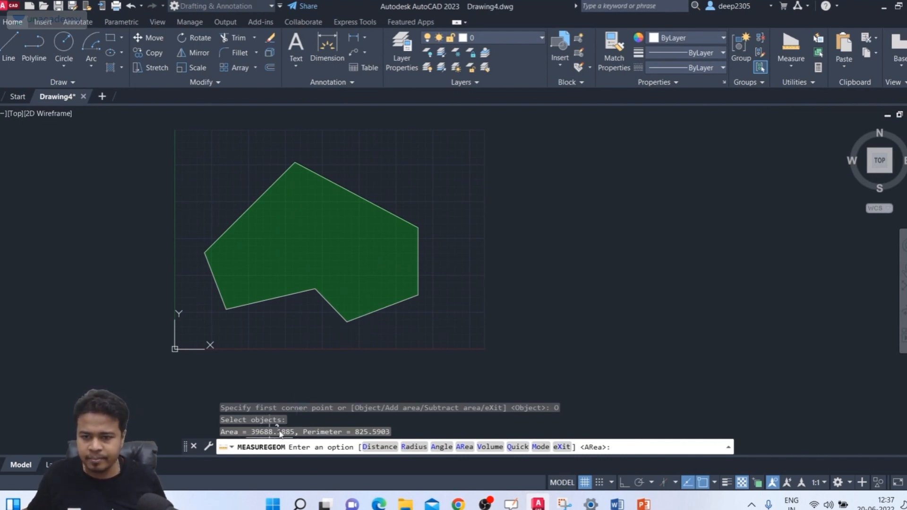
key(Escape)
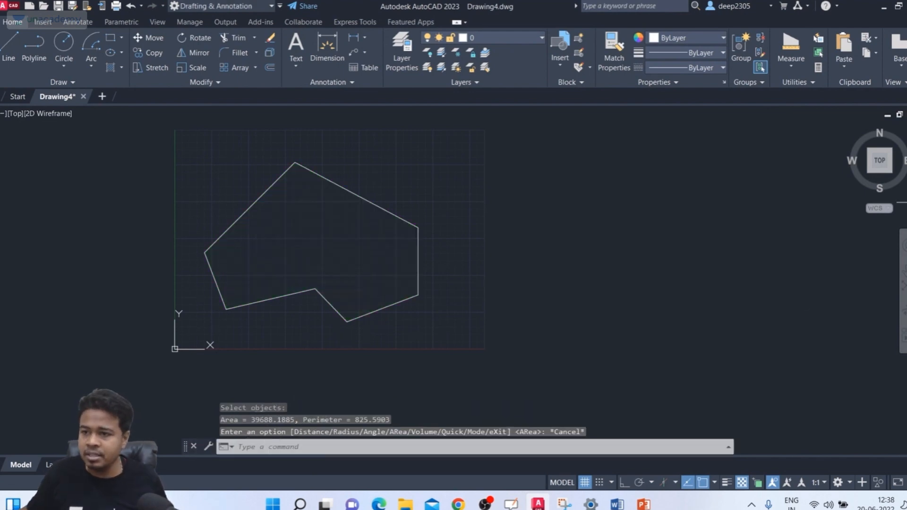
click(779, 63)
click(630, 207)
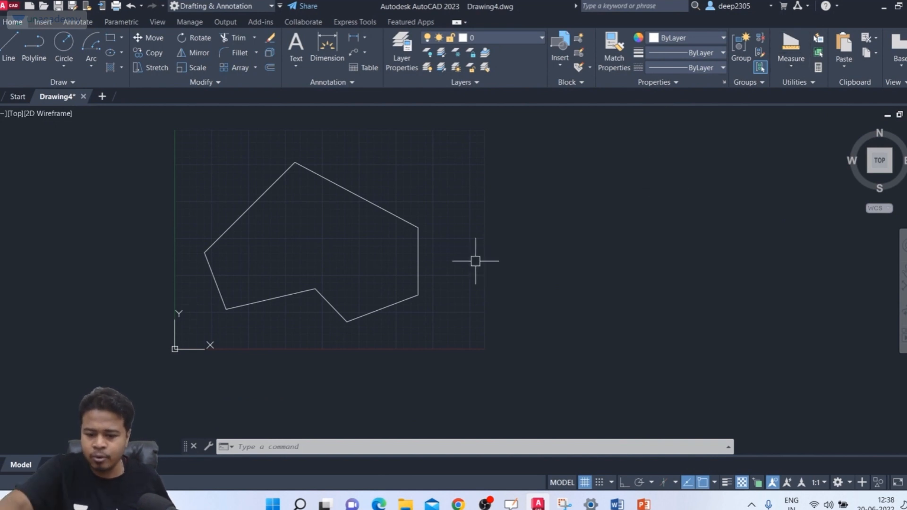
Explode the outline polyline back into individual lines.
text(x)
key(Return)
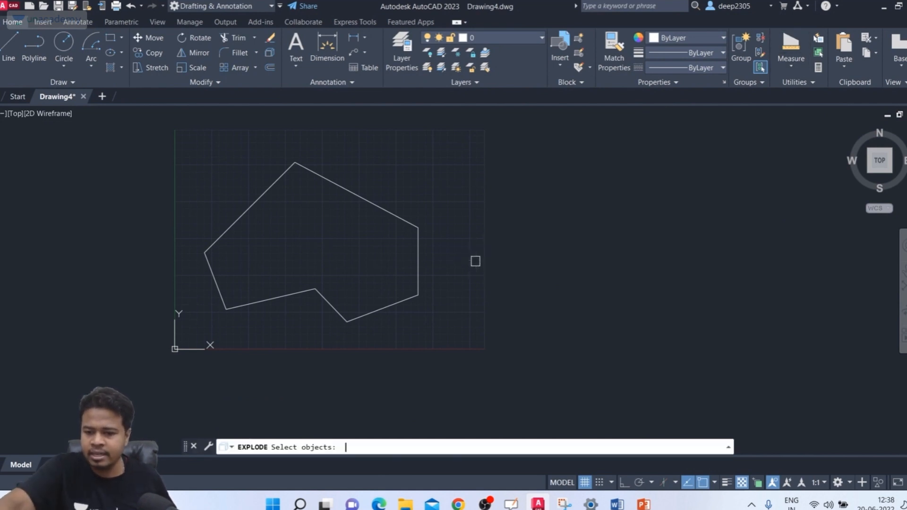
click(414, 273)
key(Return)
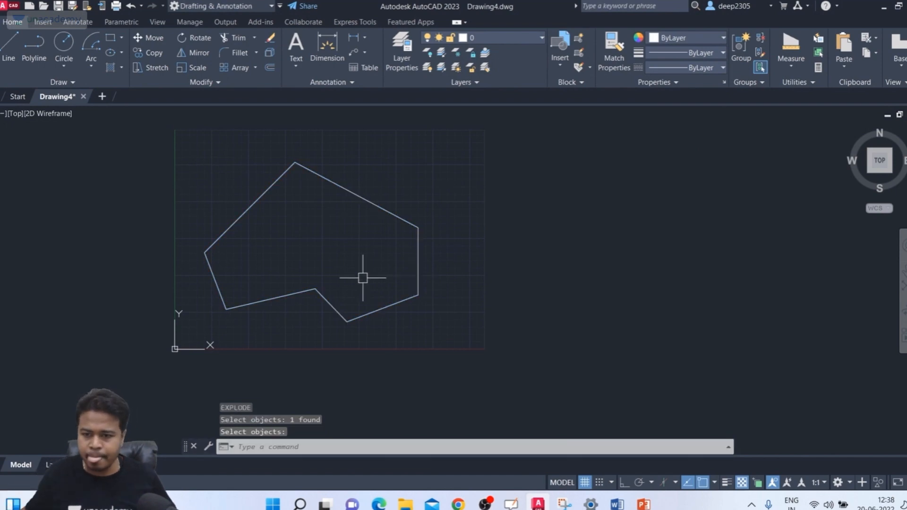
click(399, 307)
key(Escape)
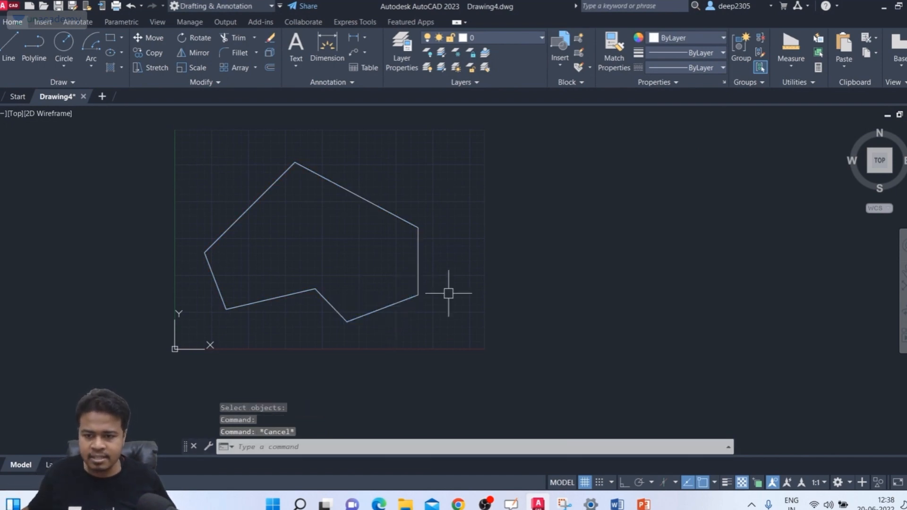
Try to measure the exploded outline with the Area tool's Object option by selecting its lower-right line.
click(775, 68)
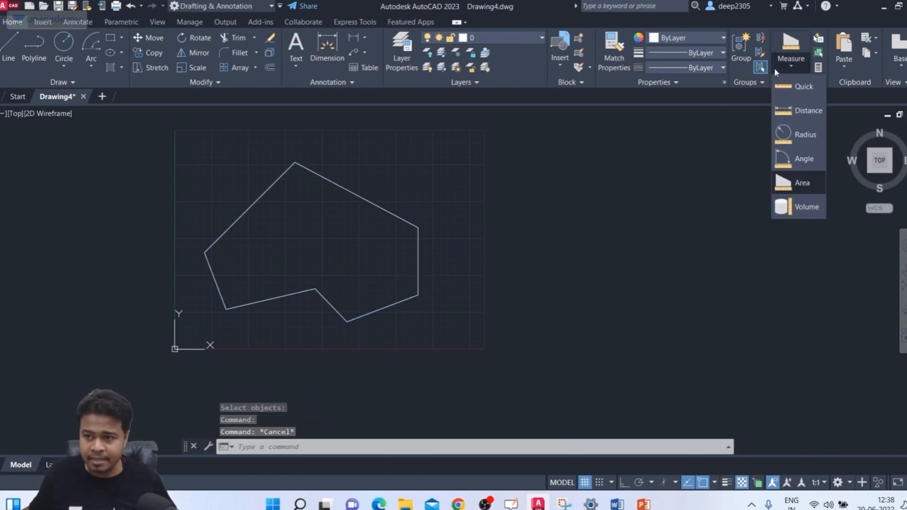
click(813, 177)
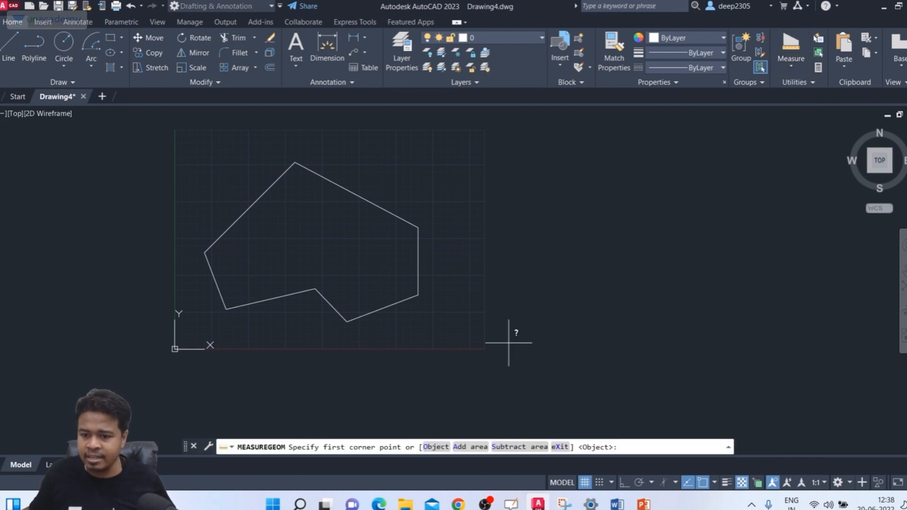
click(438, 447)
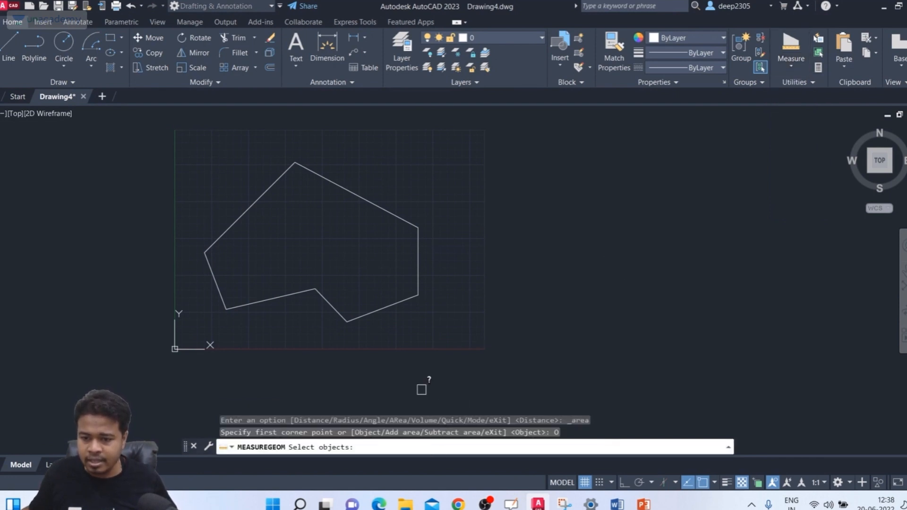
click(377, 310)
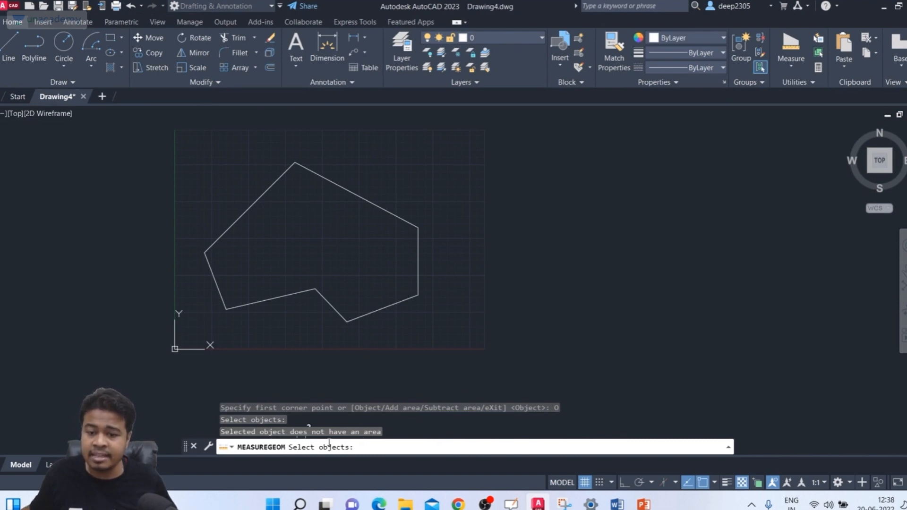
key(Escape)
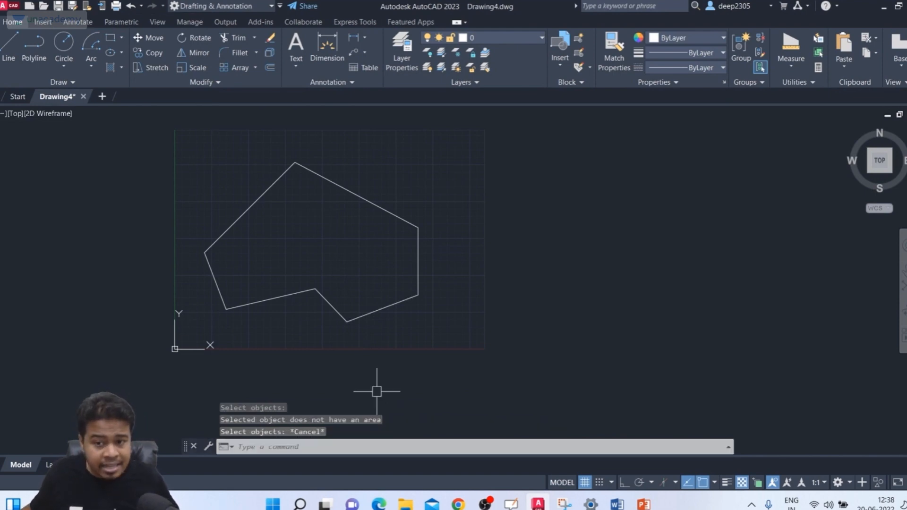
Join all the exploded lines of the outline into a single polyline again.
text(join)
key(Return)
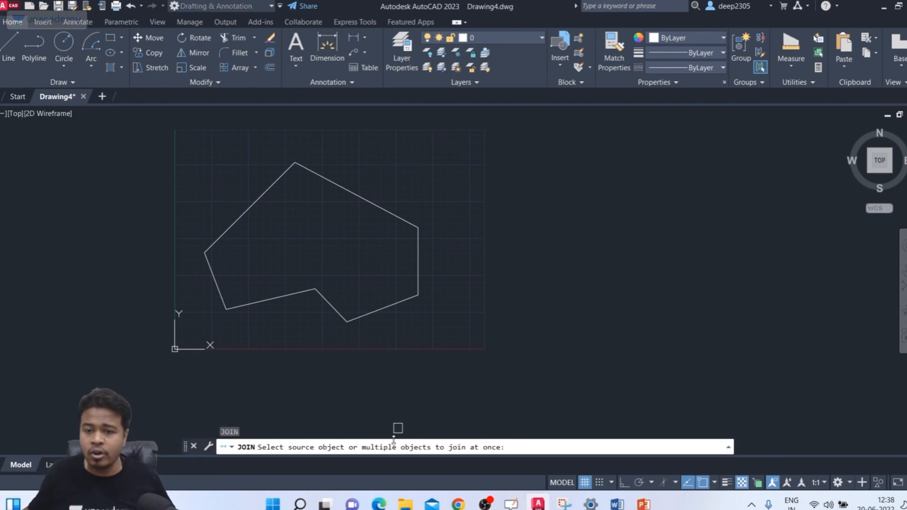
click(504, 142)
click(142, 387)
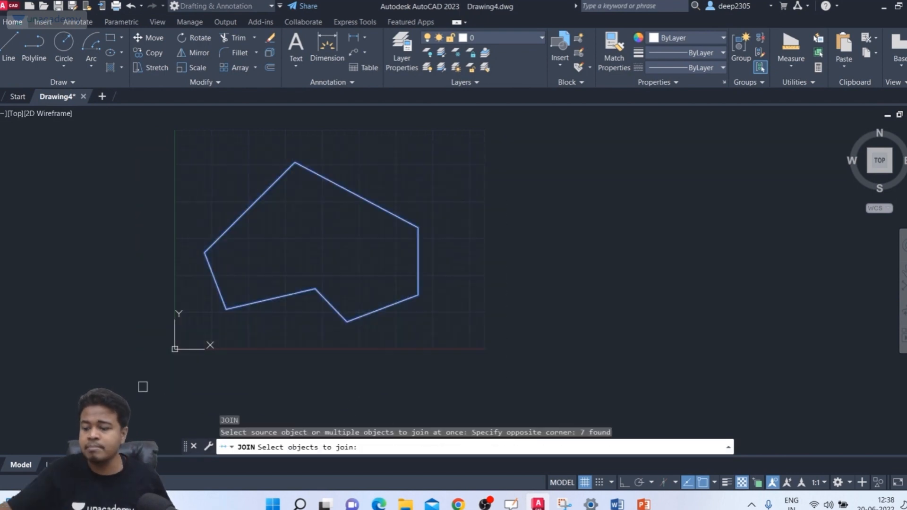
key(Return)
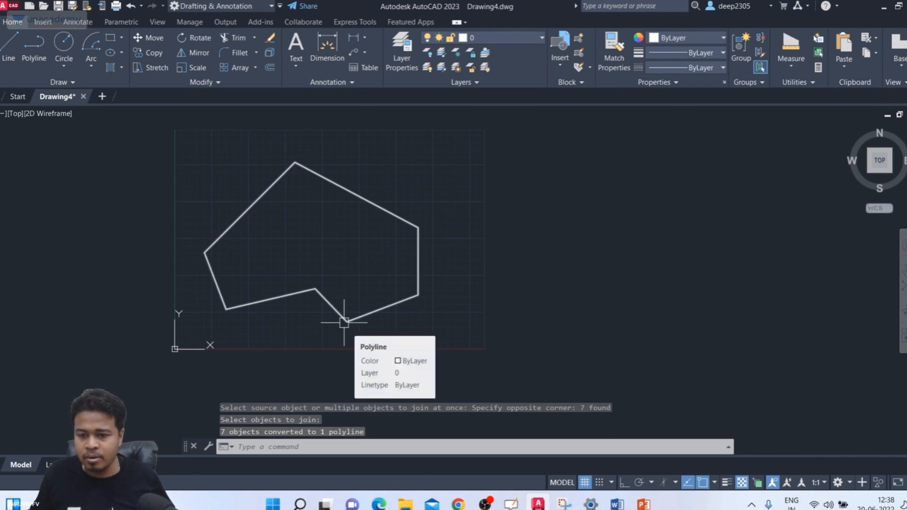
key(Escape)
key(Escape)
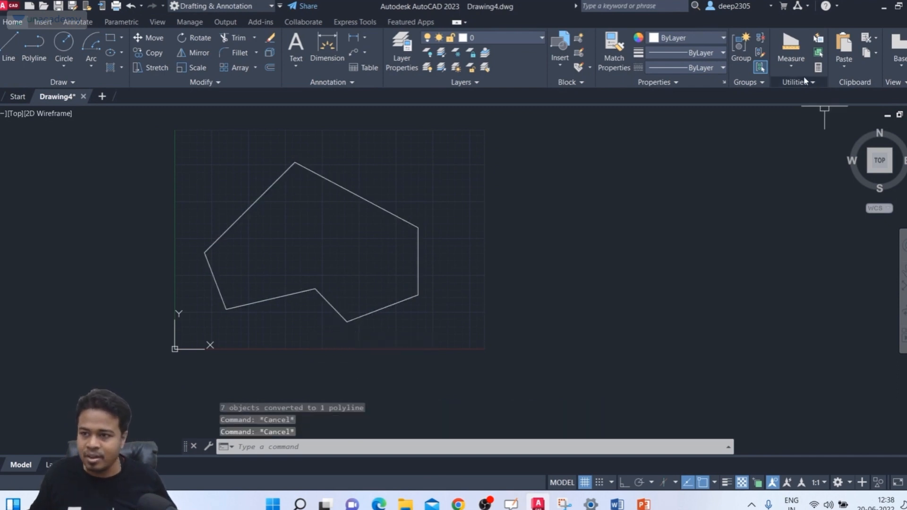
Measure the rejoined polyline's area and perimeter using the Object option of the Area tool.
click(795, 65)
click(809, 181)
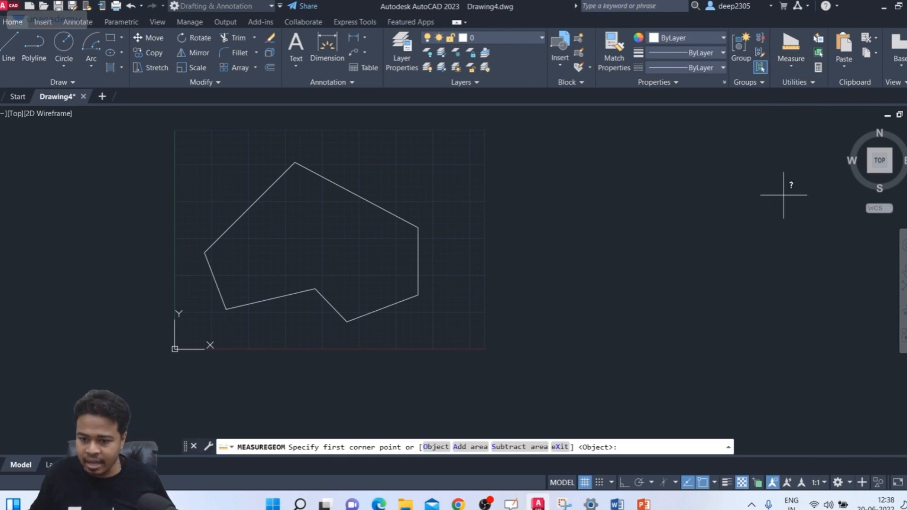
click(436, 447)
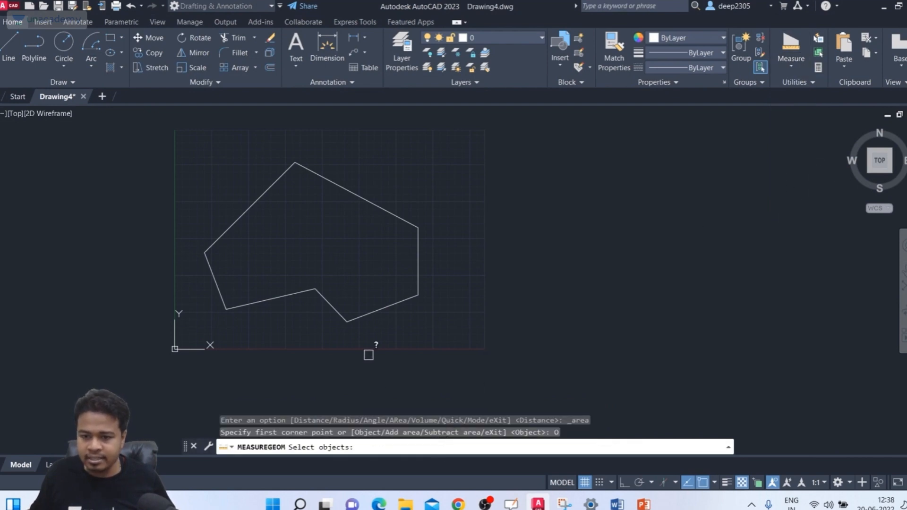
click(369, 313)
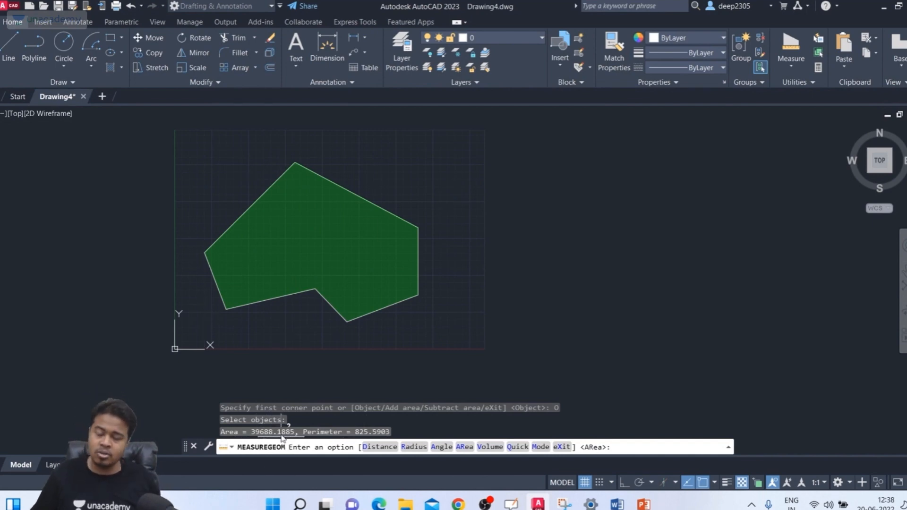
key(Escape)
key(Escape)
key(Escape)
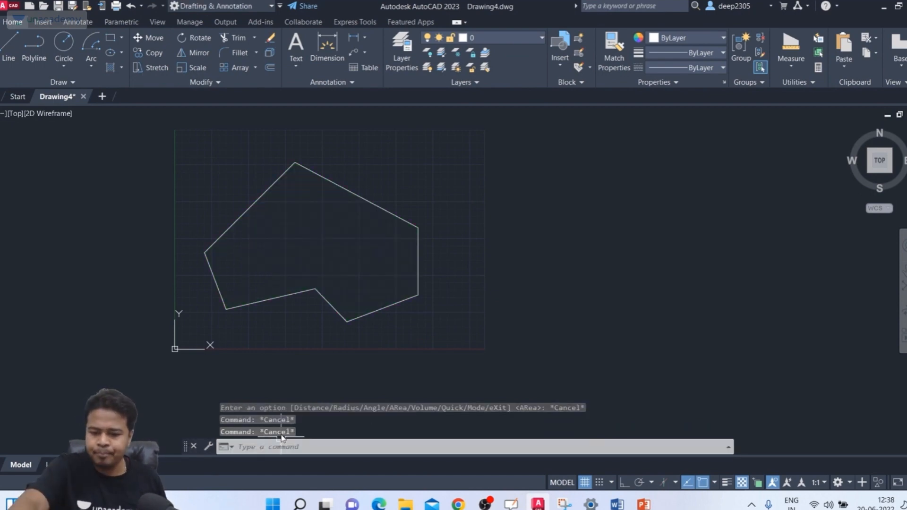
Draw a small circle inside the left part of the seven-sided outline.
text(c)
key(Return)
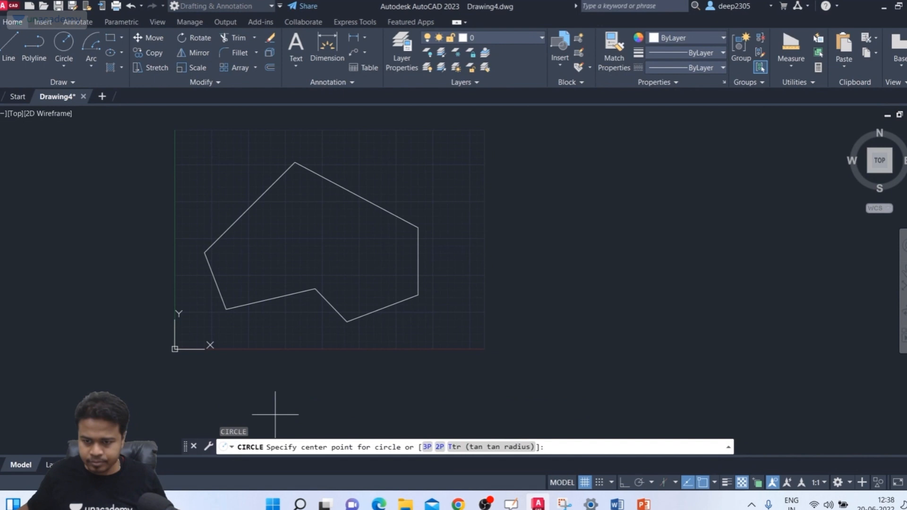
click(257, 251)
click(257, 271)
key(Escape)
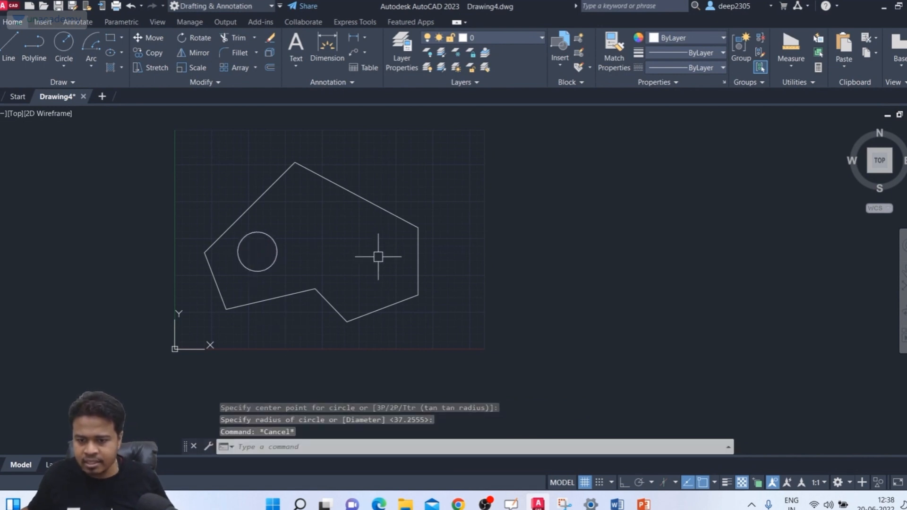
key(Return)
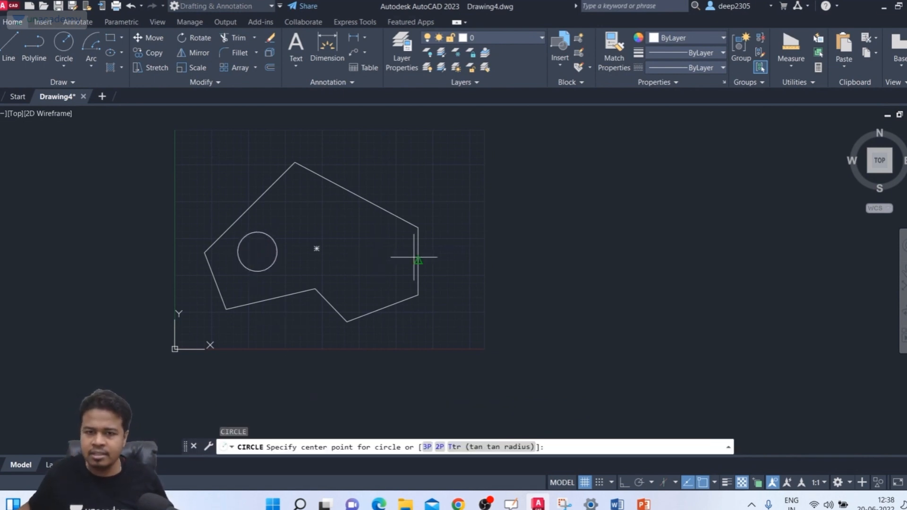
key(Escape)
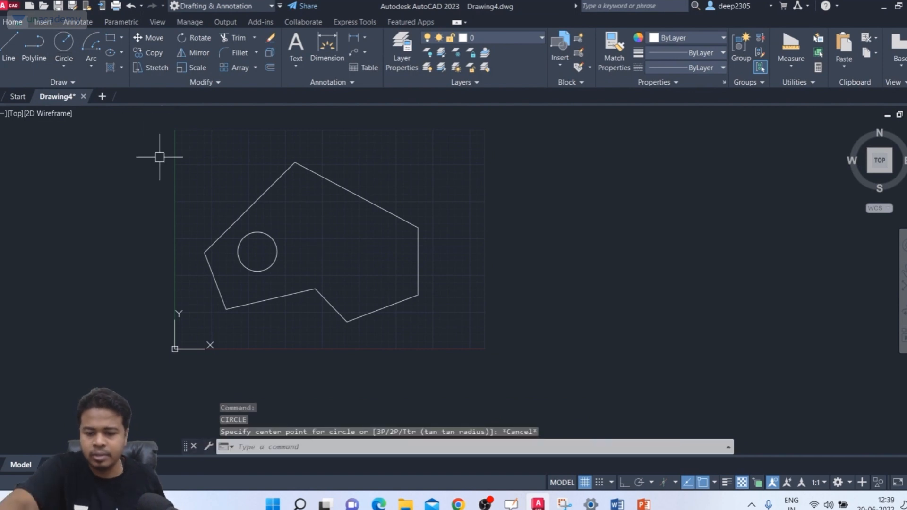
Draw a small horizontal rectangle inside the right part of the seven-sided outline.
text(rec)
key(Return)
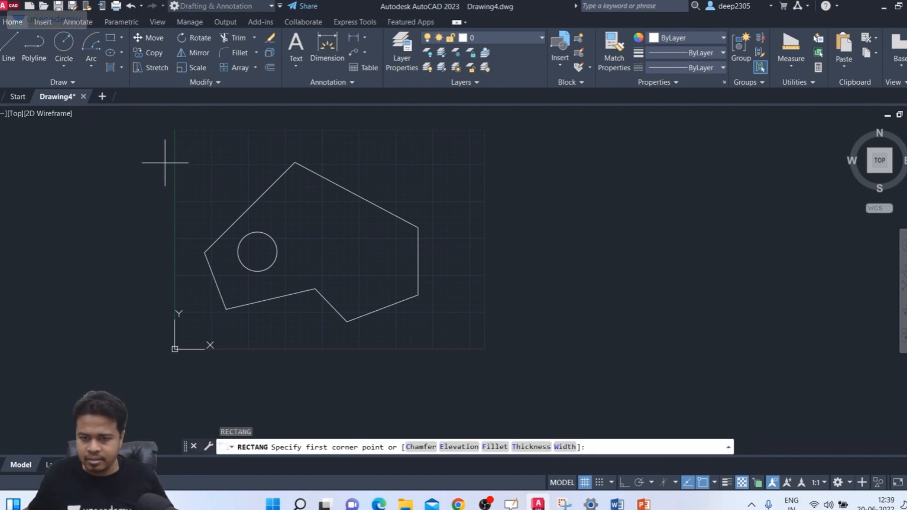
click(333, 237)
click(379, 265)
key(Escape)
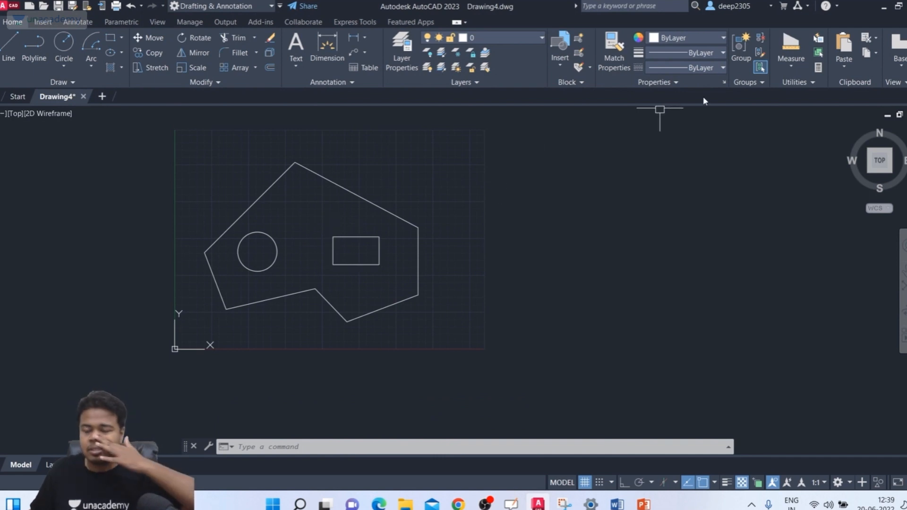
Start an area measurement and add the seven-sided outline using the Add area and Object options.
click(789, 68)
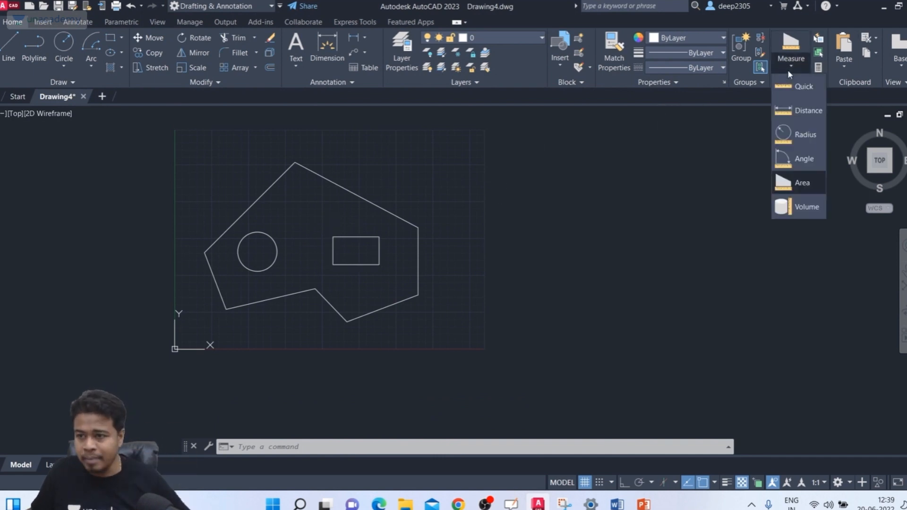
click(803, 182)
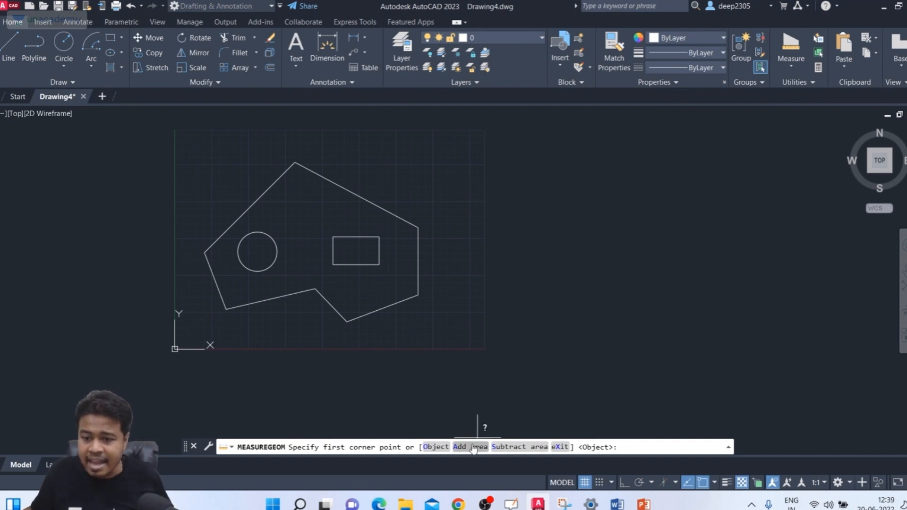
key(ctrl)
key(ctrl)
key(ctrl)
key(ctrl)
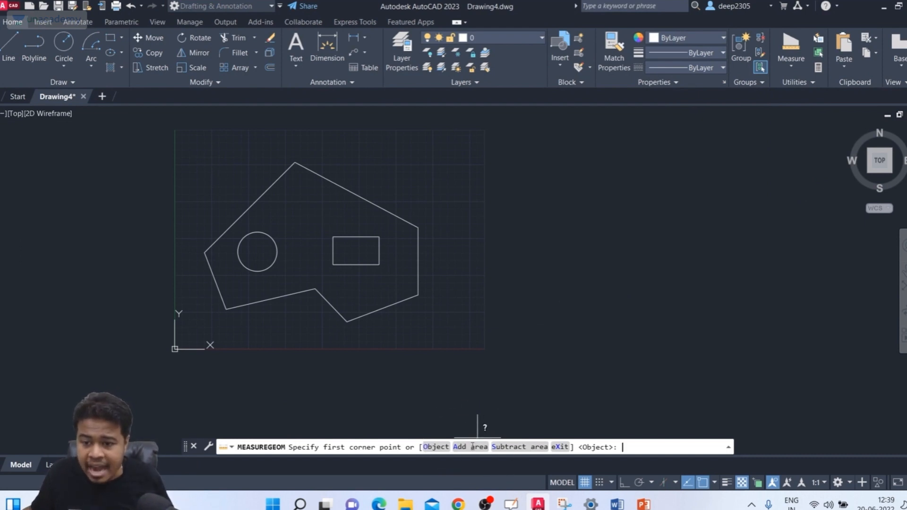
click(472, 446)
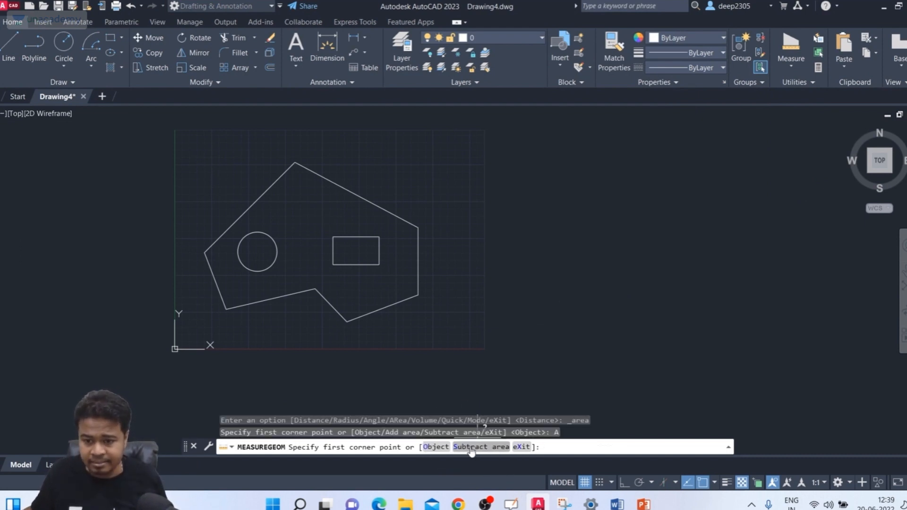
click(436, 446)
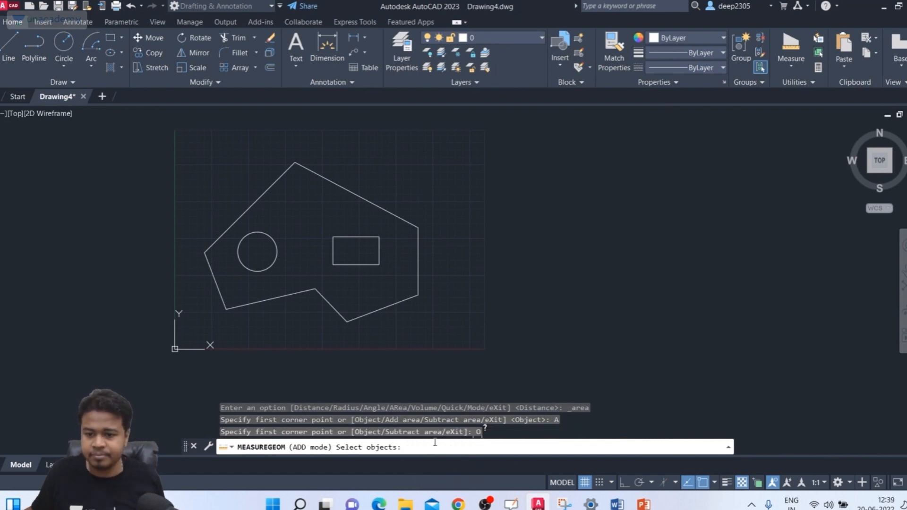
click(369, 315)
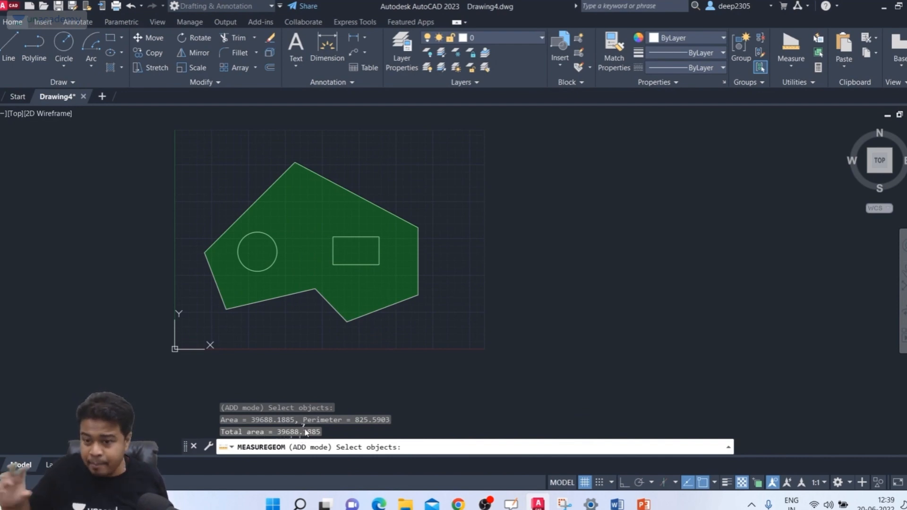
key(Return)
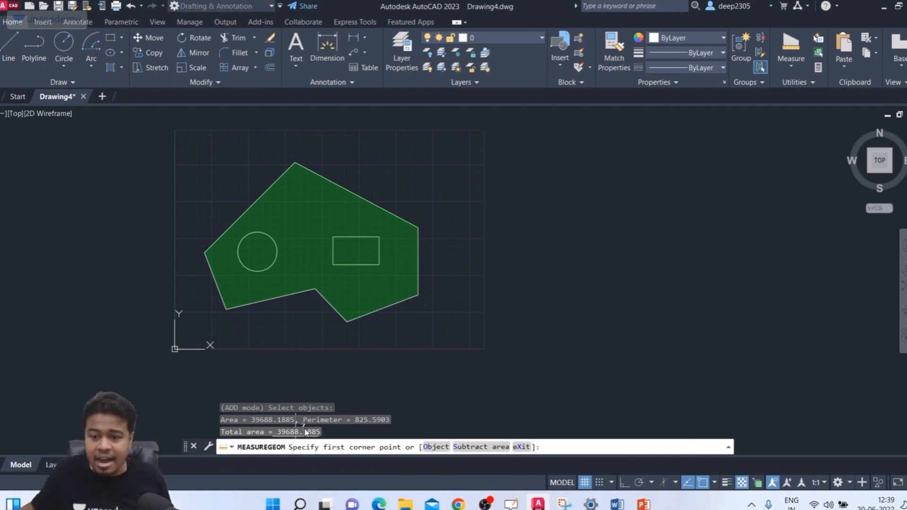
Subtract the inner circle and rectangle as objects from the seven-sided outline's measured area, and end the measurement.
click(457, 448)
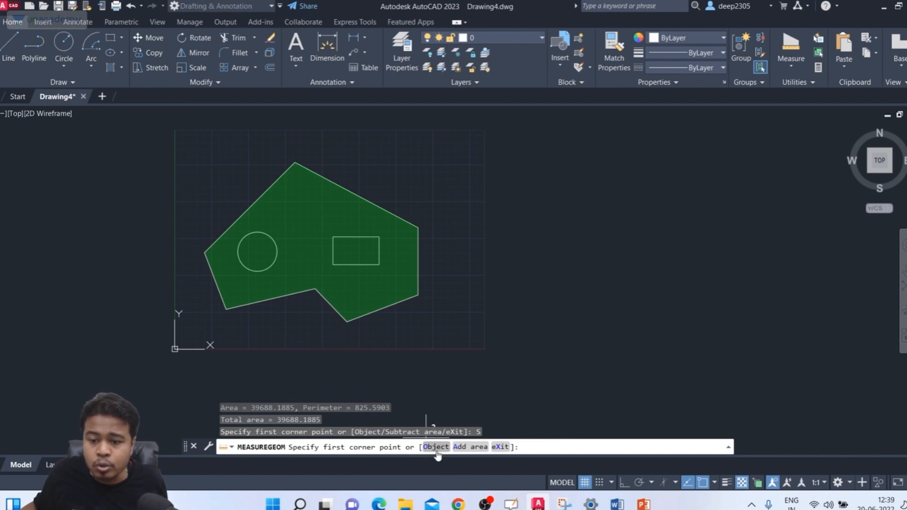
click(436, 449)
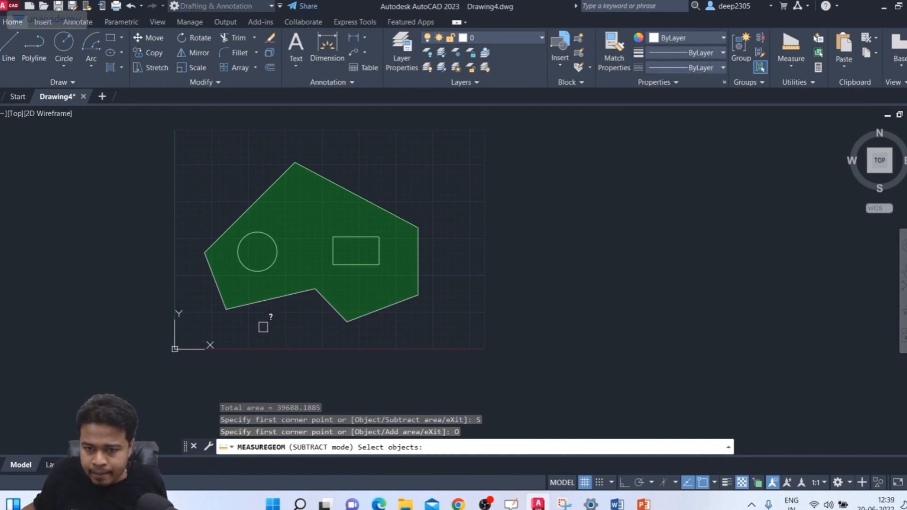
click(255, 265)
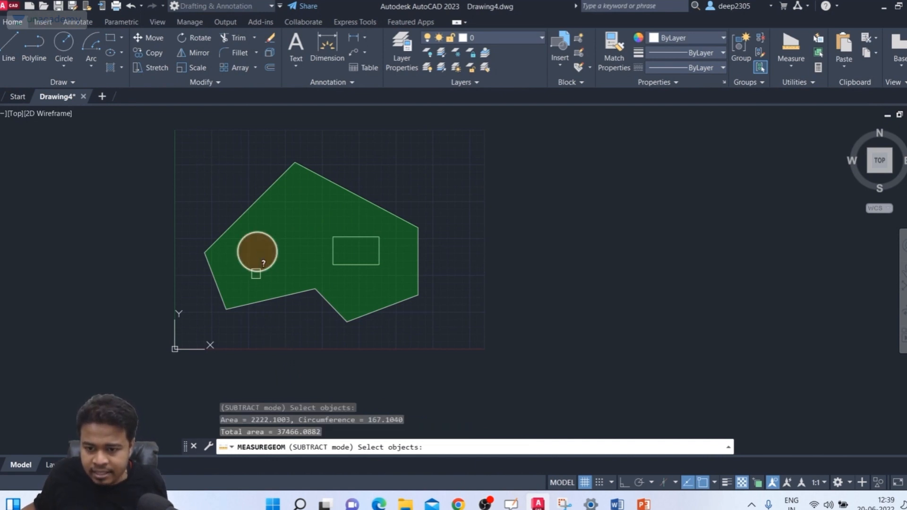
click(348, 268)
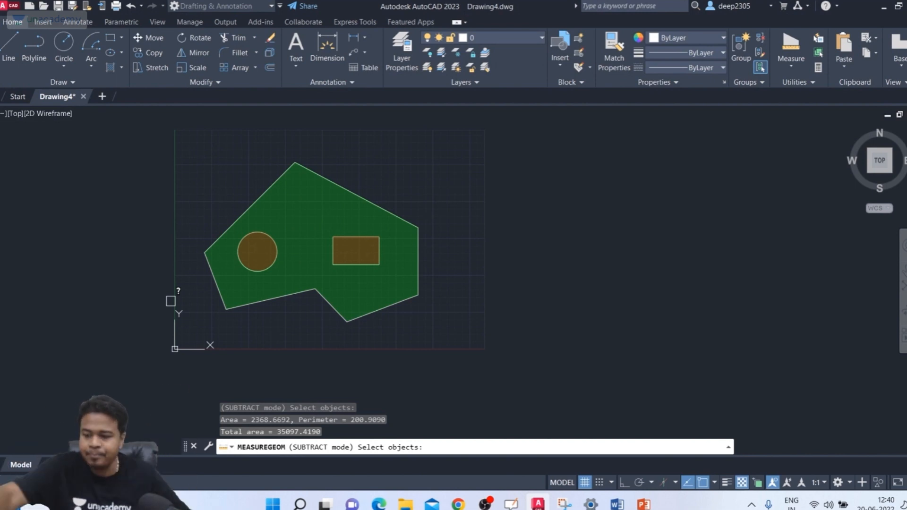
key(Return)
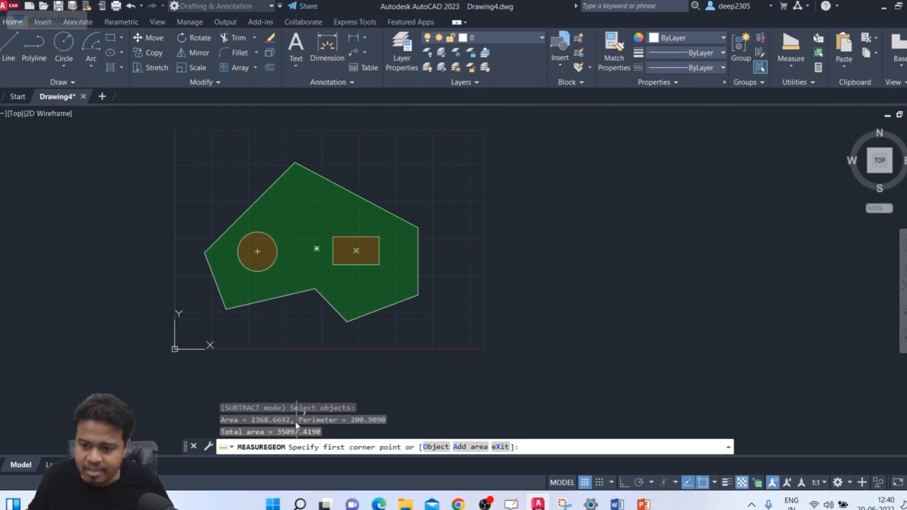
key(Return)
key(Return)
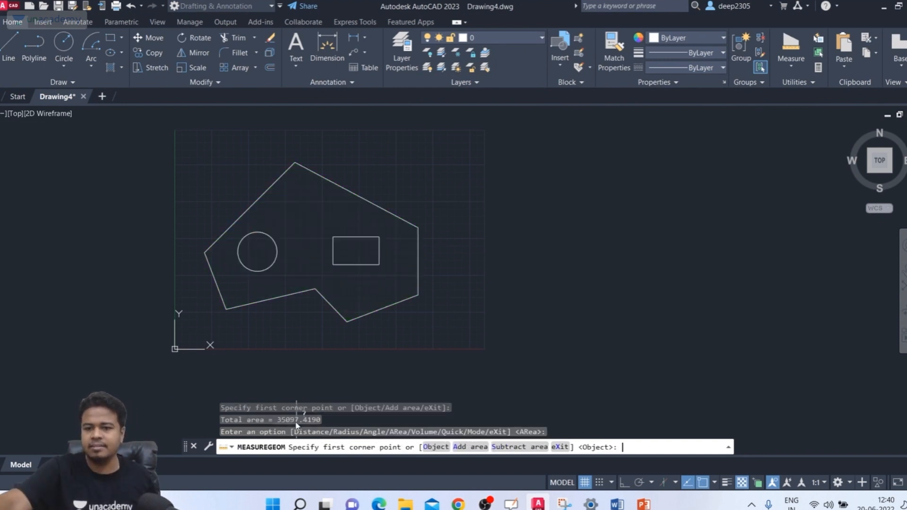
key(Escape)
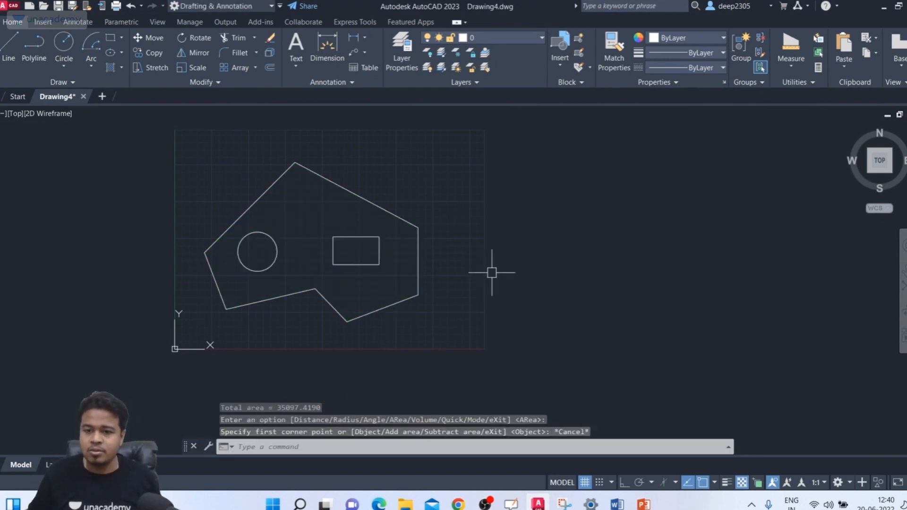
Draw a large closed five-sided polyline in the empty space to the right of the existing outline.
middle_drag(490, 267, 259, 210)
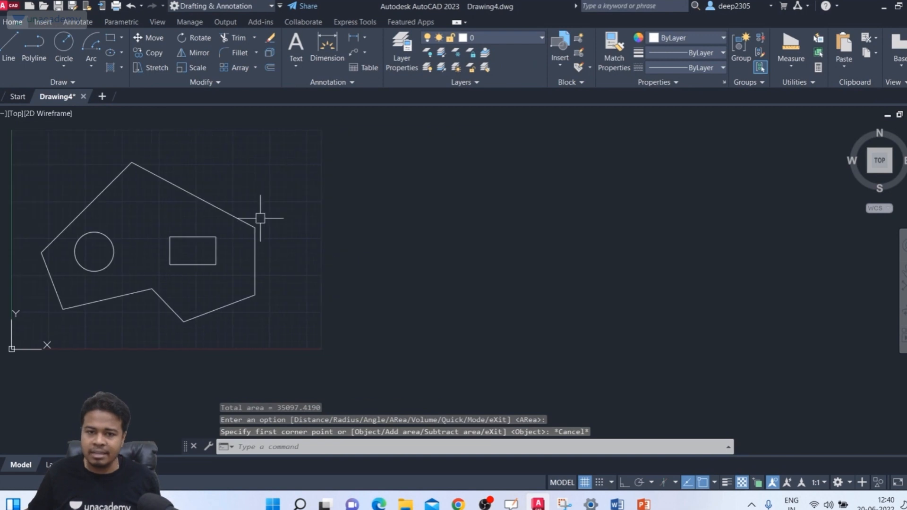
click(34, 47)
click(377, 224)
click(622, 147)
click(752, 260)
click(667, 358)
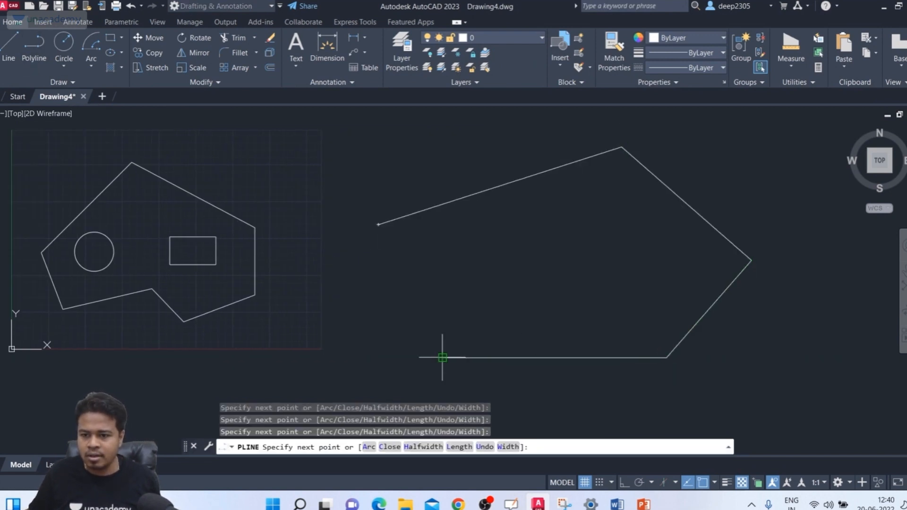
click(442, 358)
click(373, 225)
key(Escape)
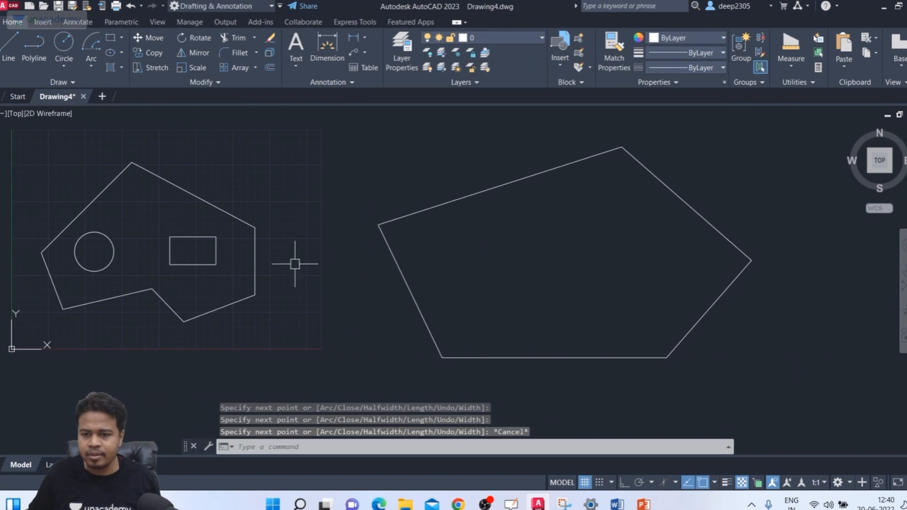
Draw a small circle by center and diameter inside the left part of the five-sided outline.
click(65, 66)
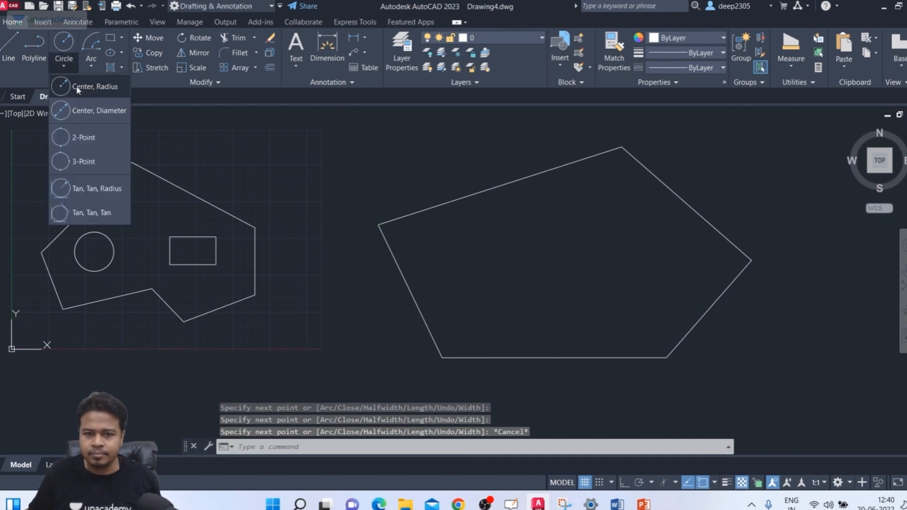
click(88, 111)
click(495, 262)
click(474, 294)
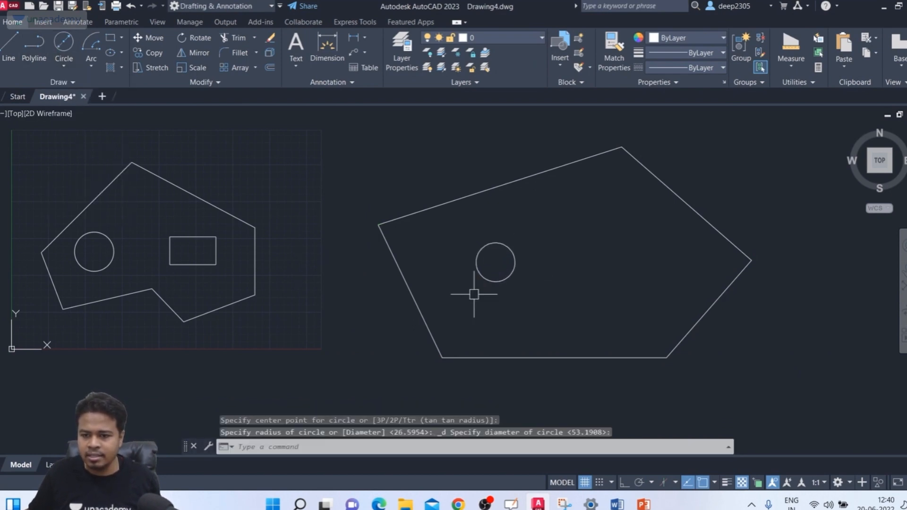
Draw a large 6-sided polygon, circumscribed about a circle, inside the five-sided outline to the right of its small circle.
middle_drag(542, 291, 451, 269)
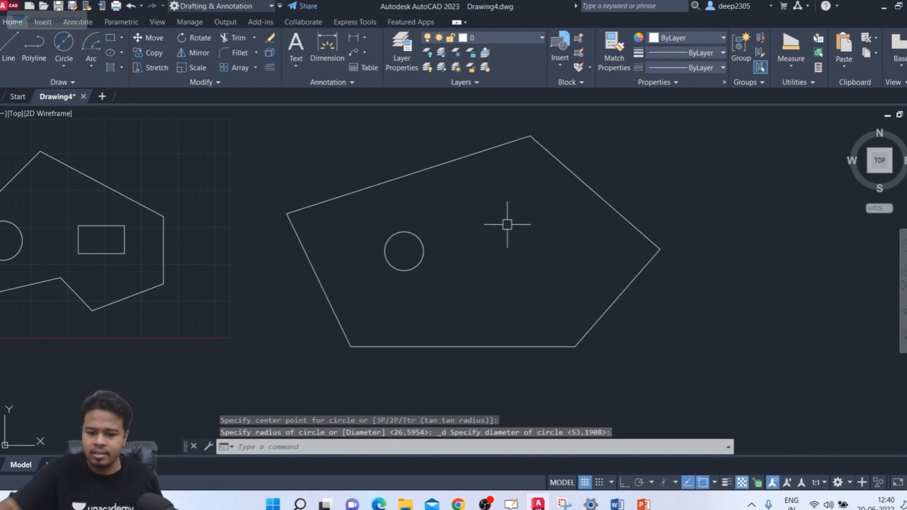
text(polygon)
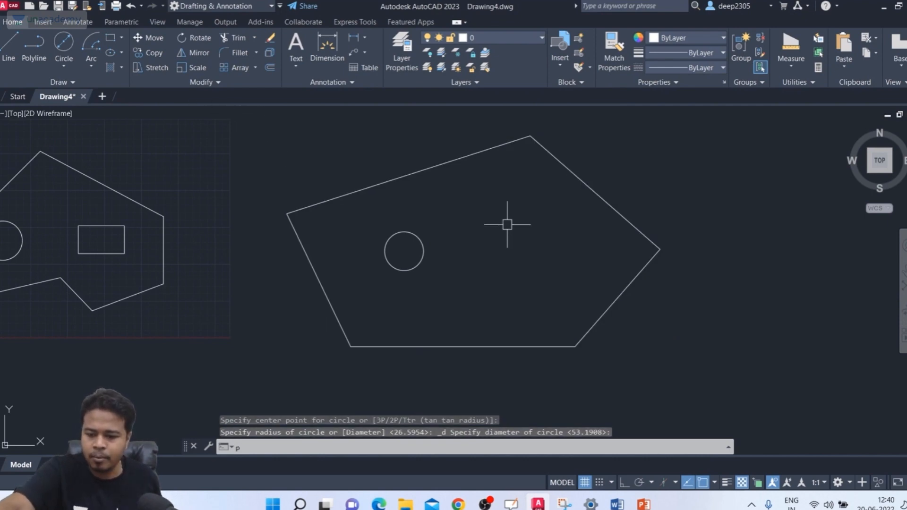
key(Return)
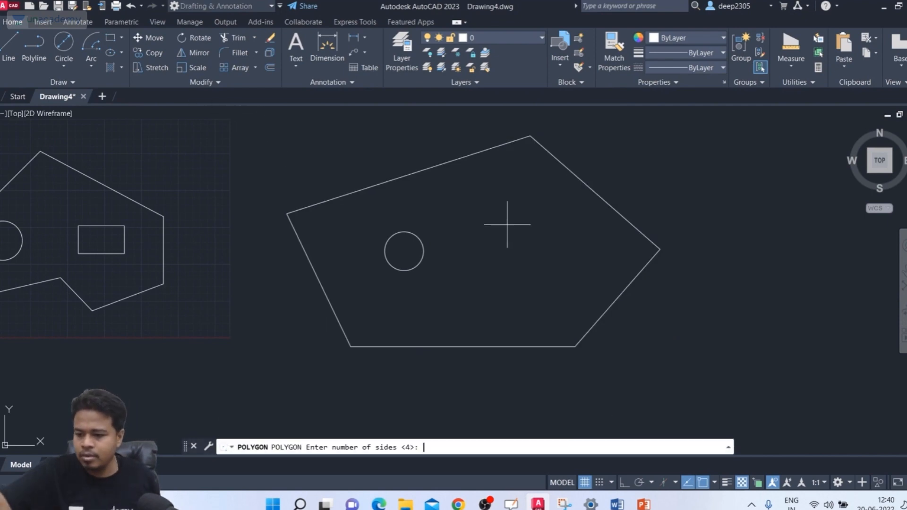
text(6)
key(Return)
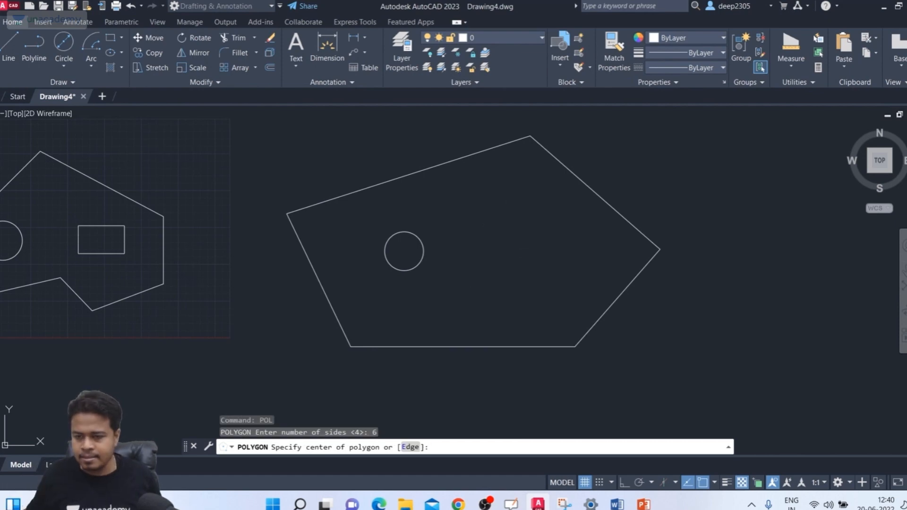
click(506, 264)
click(467, 448)
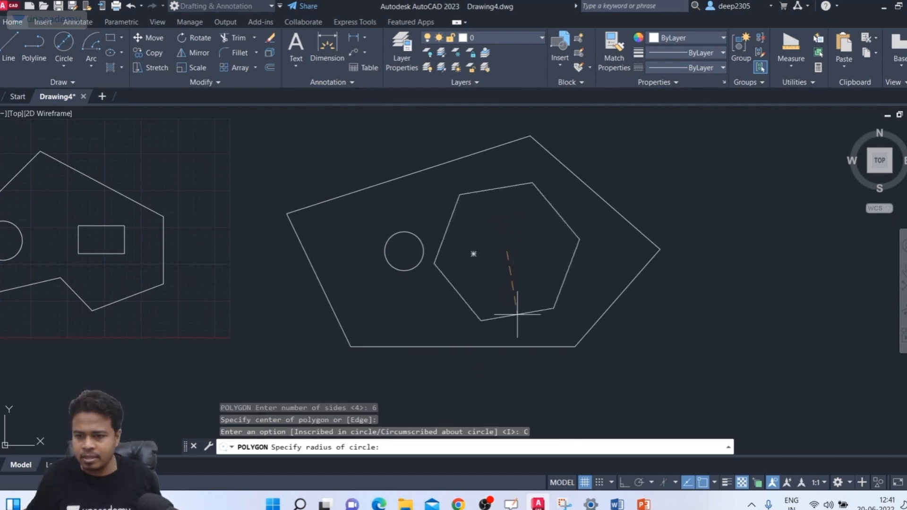
click(520, 325)
key(Escape)
Start a new area measurement and add the five-sided outline using the Add area and Object options.
scroll(378, 251, up, 5)
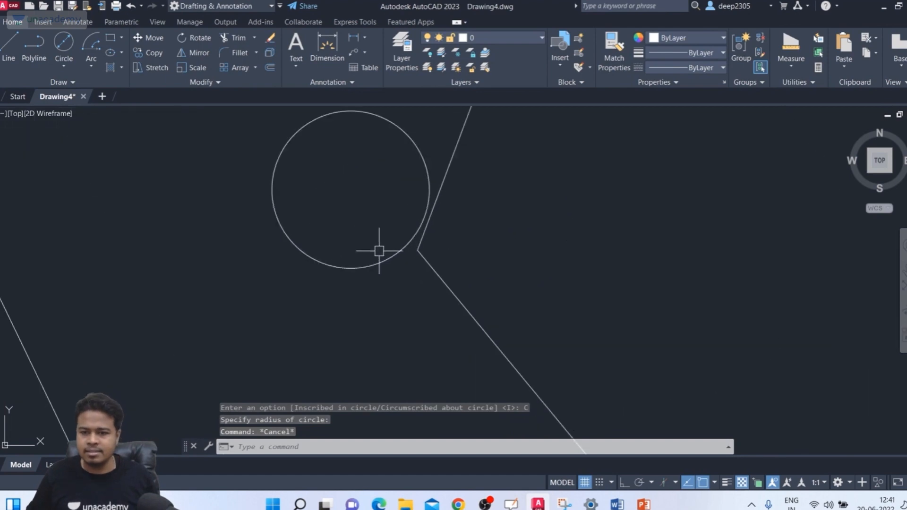
scroll(381, 243, down, 5)
middle_drag(378, 249, 365, 255)
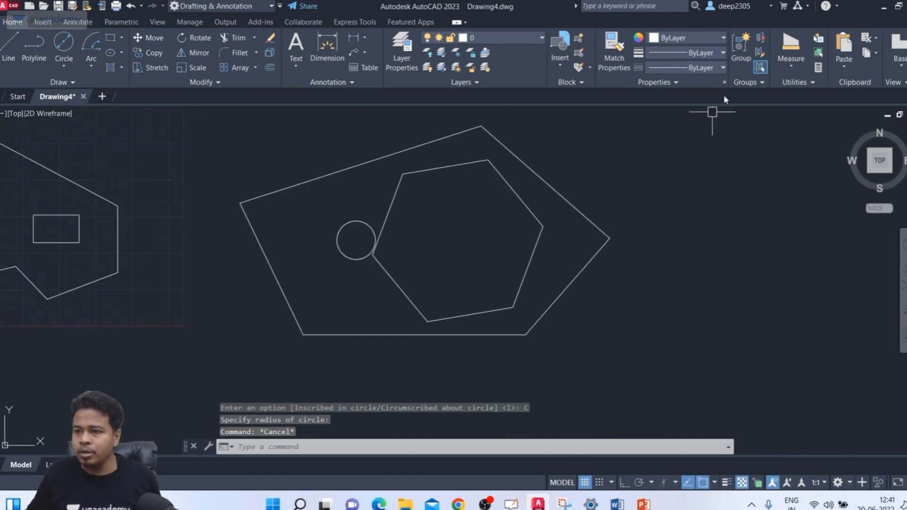
click(790, 67)
click(815, 183)
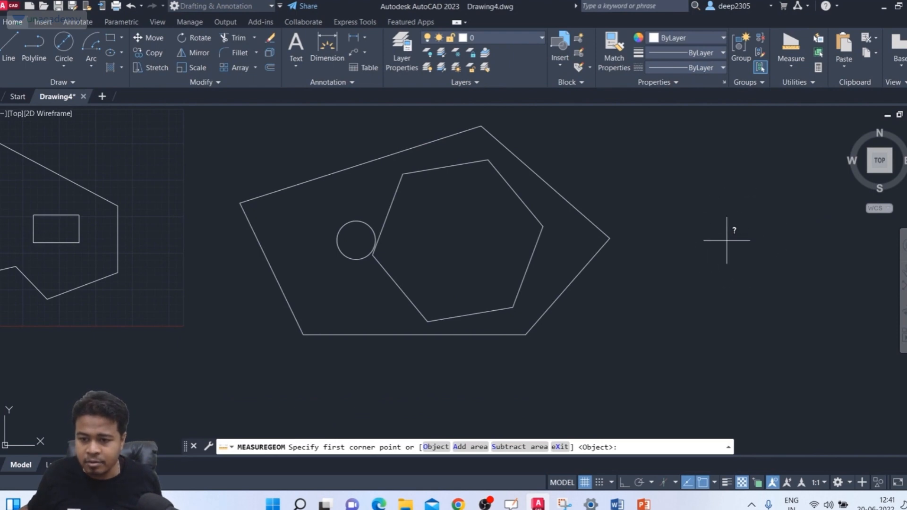
click(471, 448)
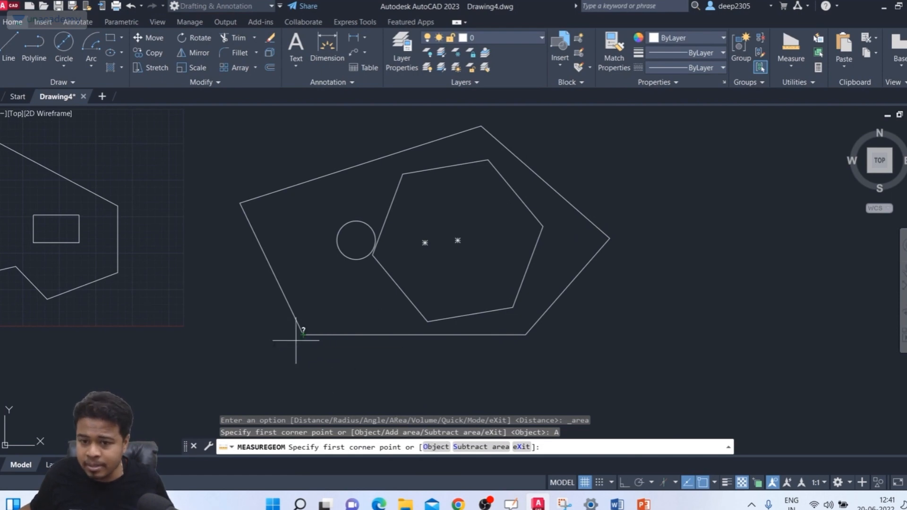
text(O)
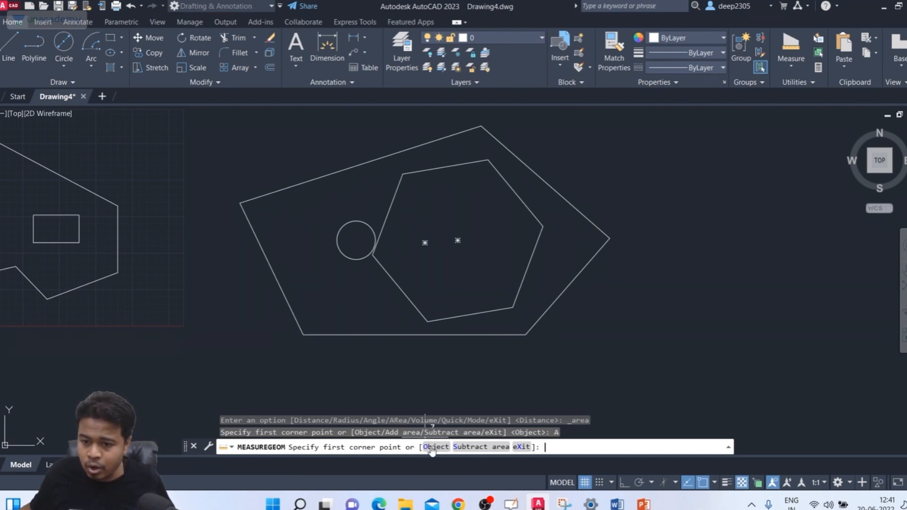
key(Return)
click(366, 334)
click(366, 334)
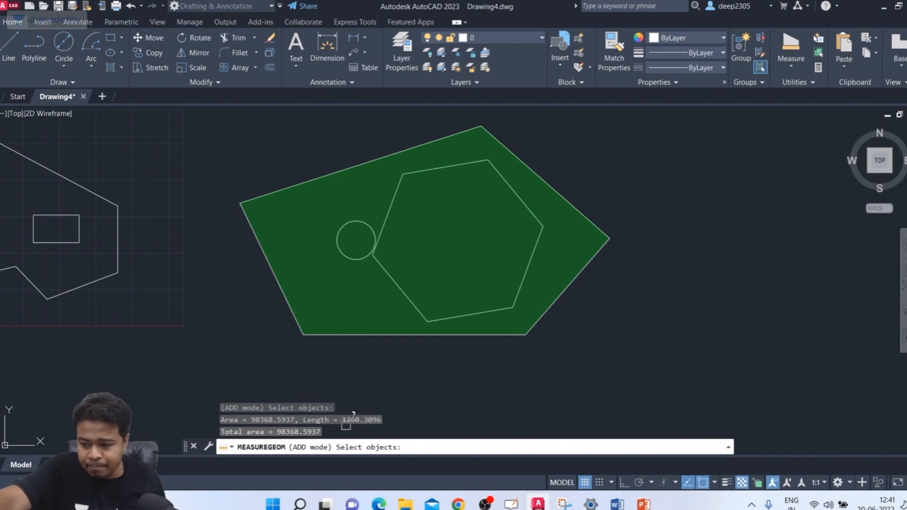
key(Return)
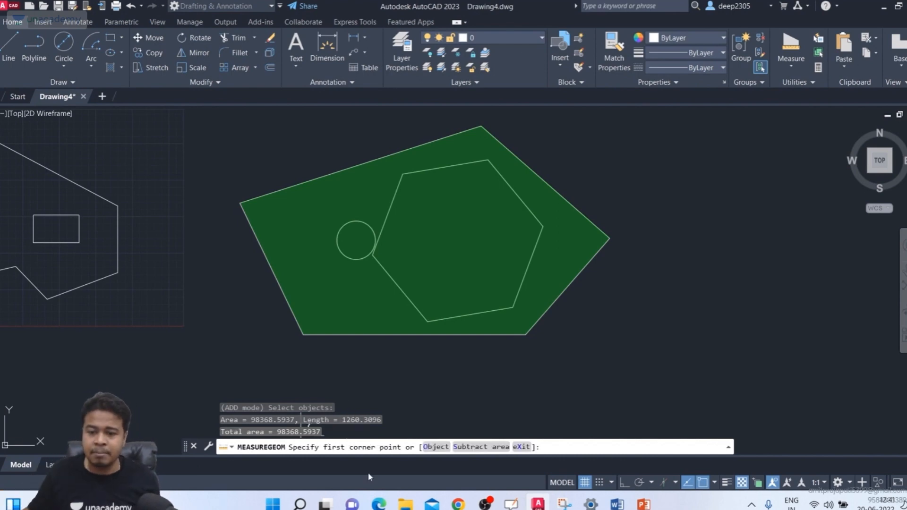
Subtract the hexagon and the small circle from the added five-sided area using Subtract area and Object, and end the measurement.
click(479, 448)
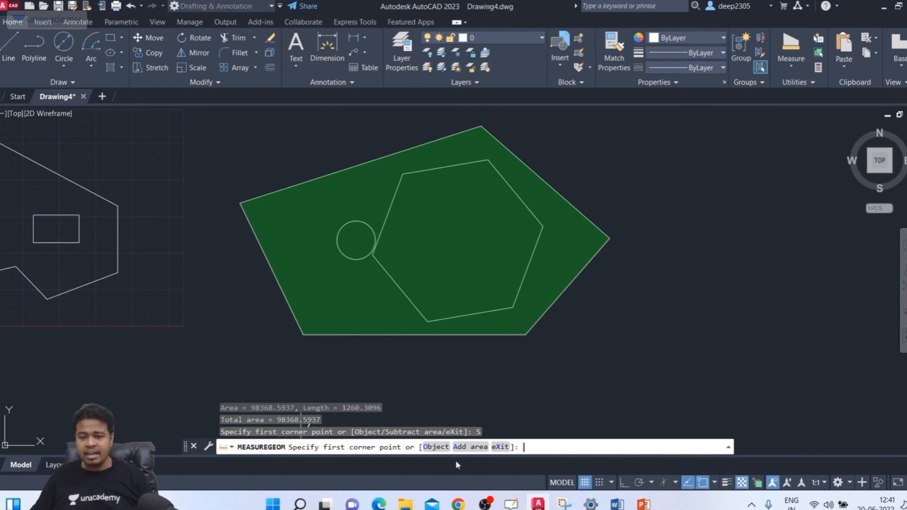
click(434, 447)
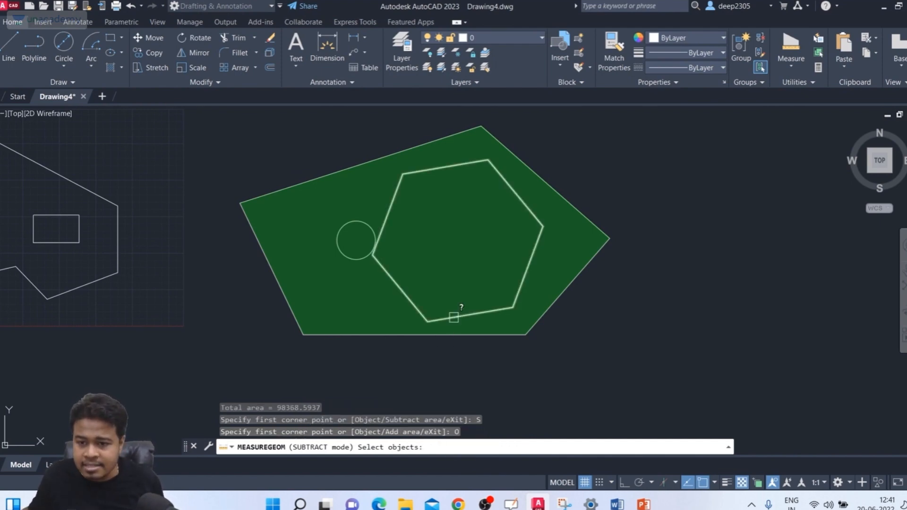
click(453, 316)
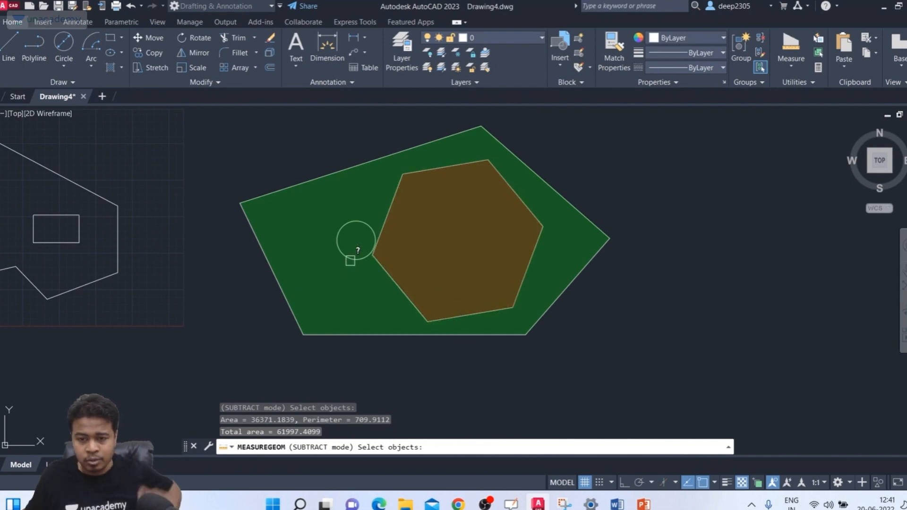
click(353, 260)
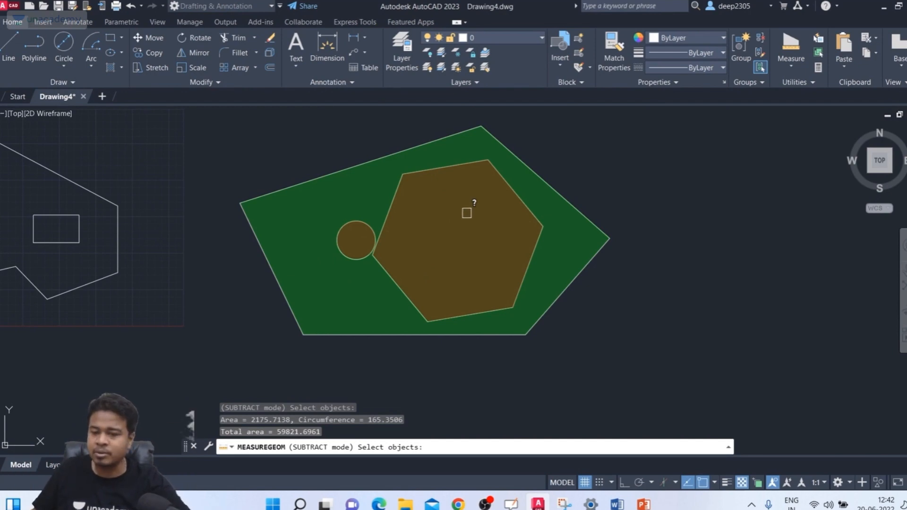
click(283, 434)
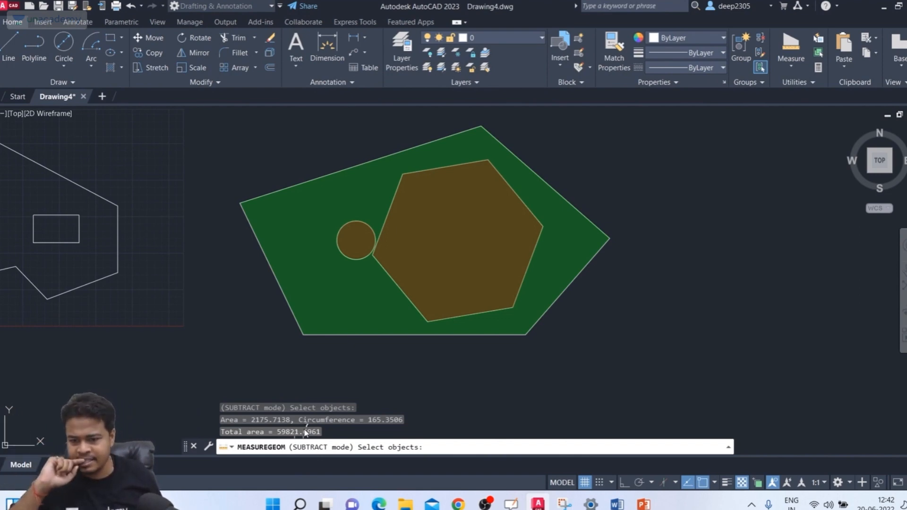
key(Return)
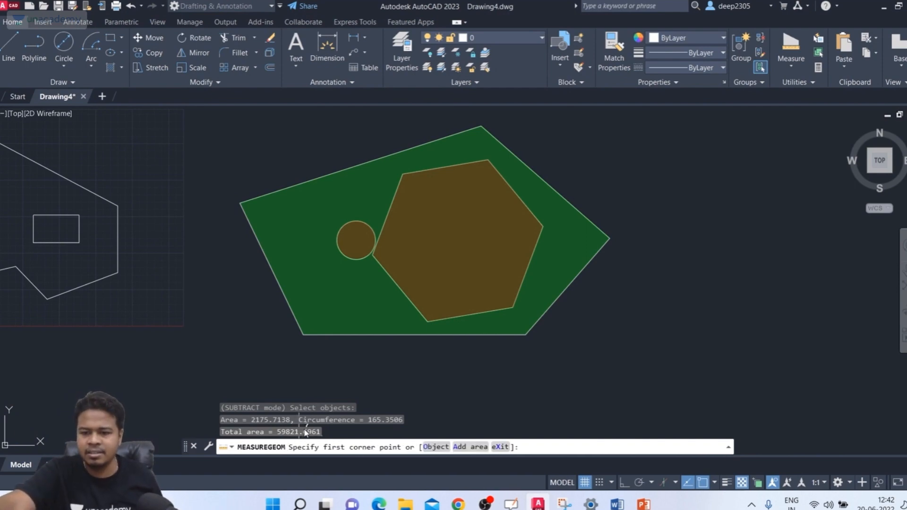
key(Return)
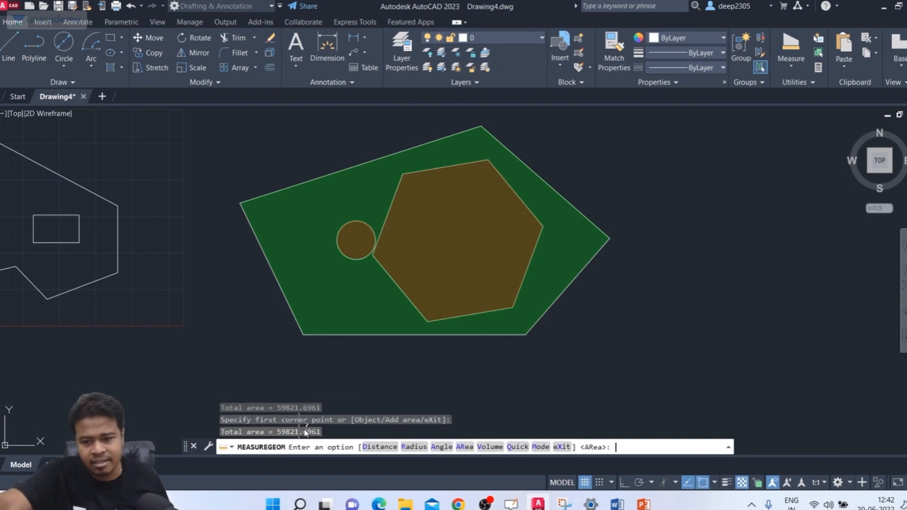
key(Return)
key(Return)
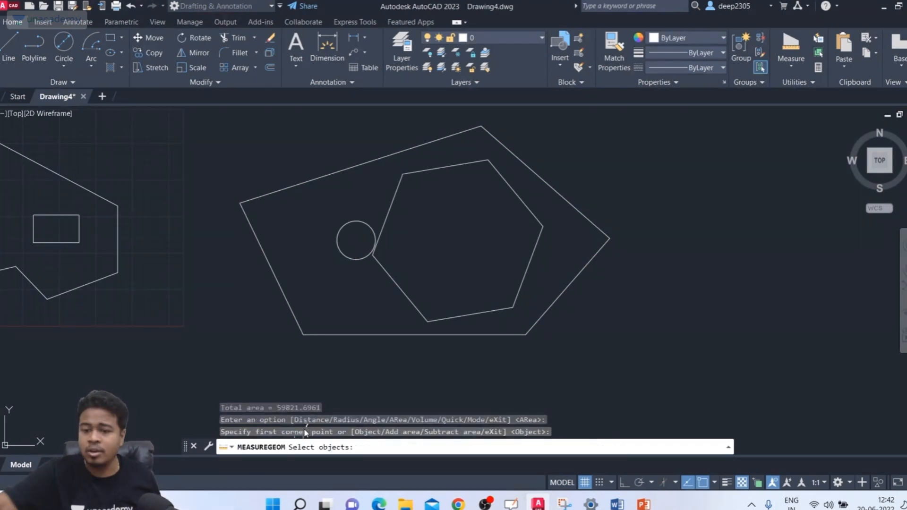
key(Escape)
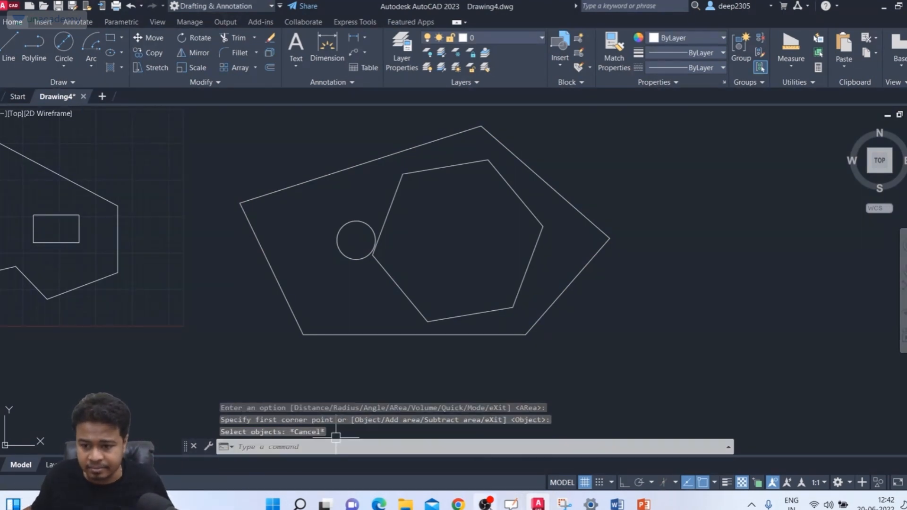
mouse_move(485, 504)
click(707, 257)
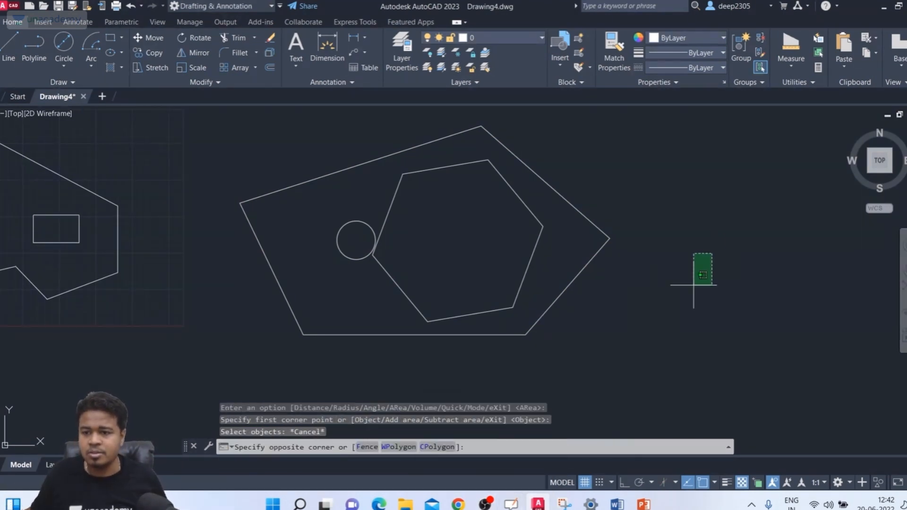
click(784, 59)
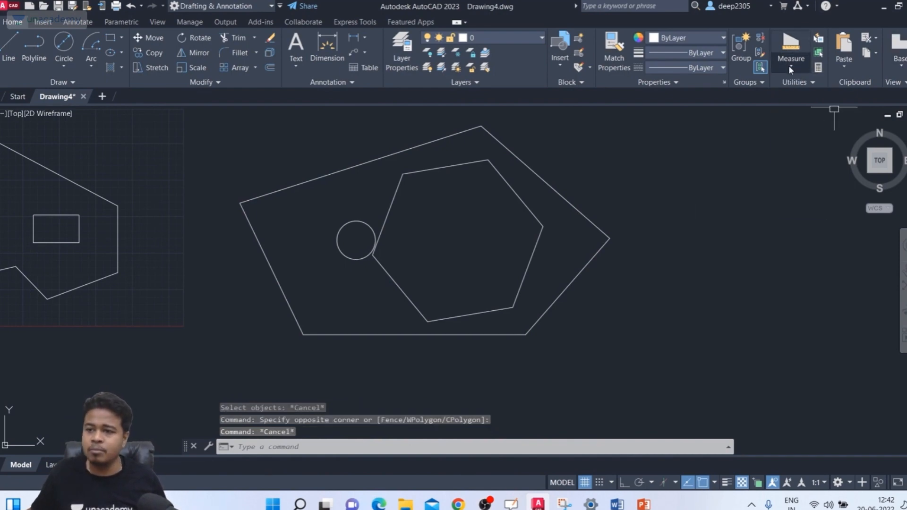
click(789, 66)
click(648, 218)
scroll(647, 225, down, 2)
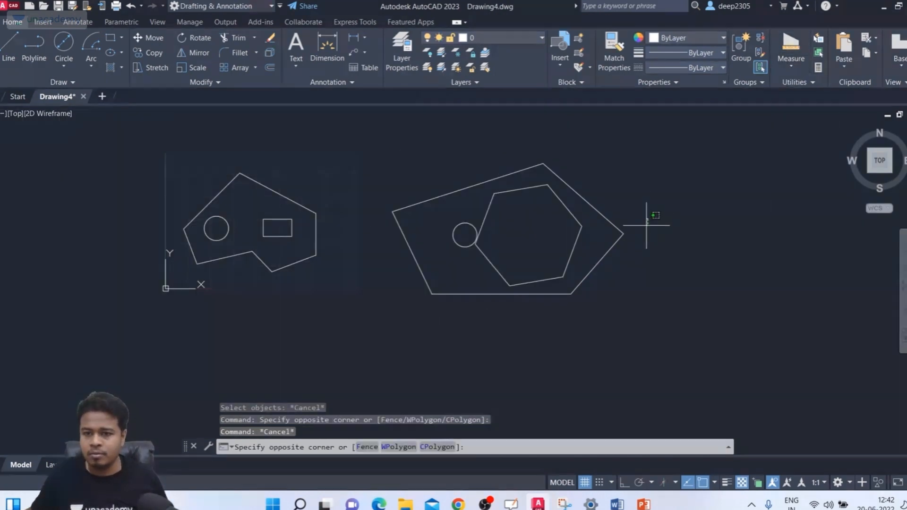
middle_drag(646, 225, 684, 242)
key(Escape)
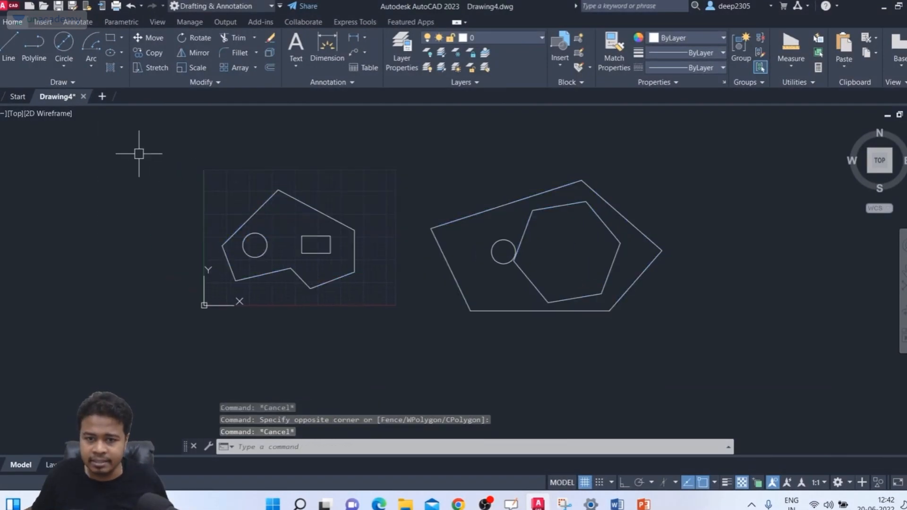
Set the visual style to Shaded with edges and the view to SE Isometric.
click(56, 114)
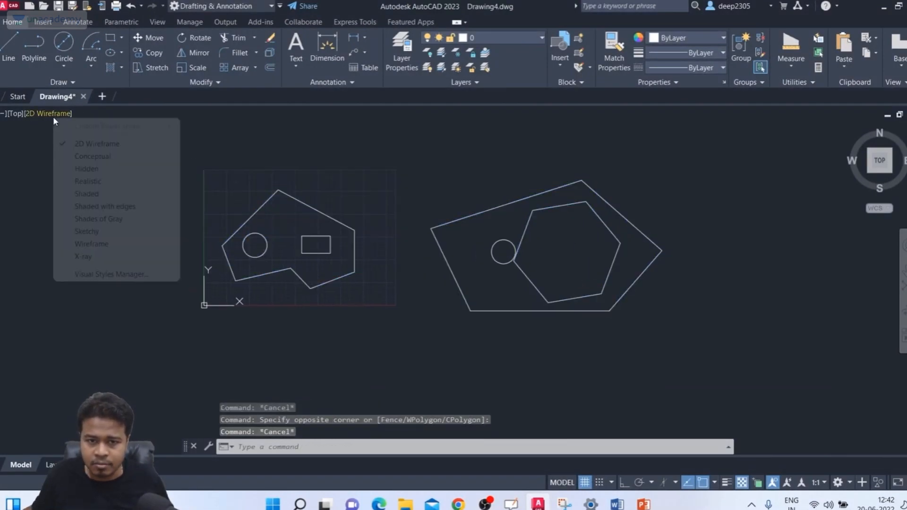
click(85, 209)
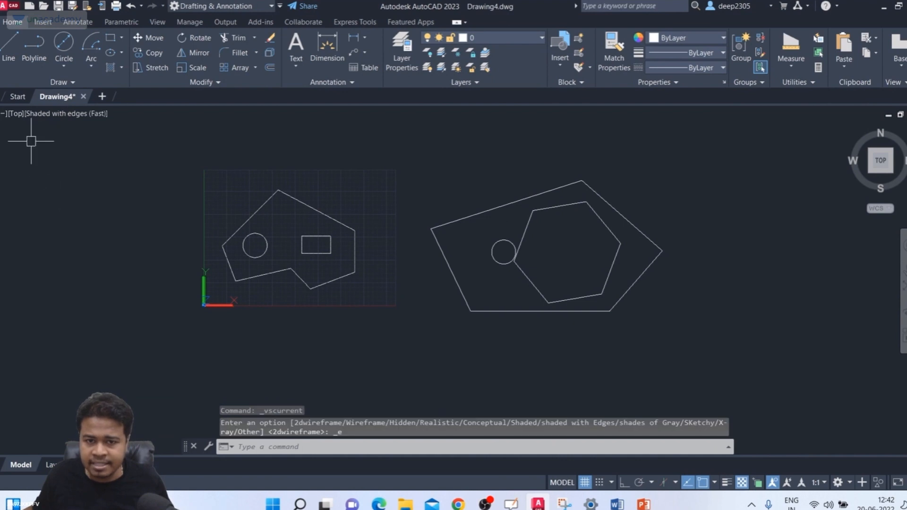
click(14, 114)
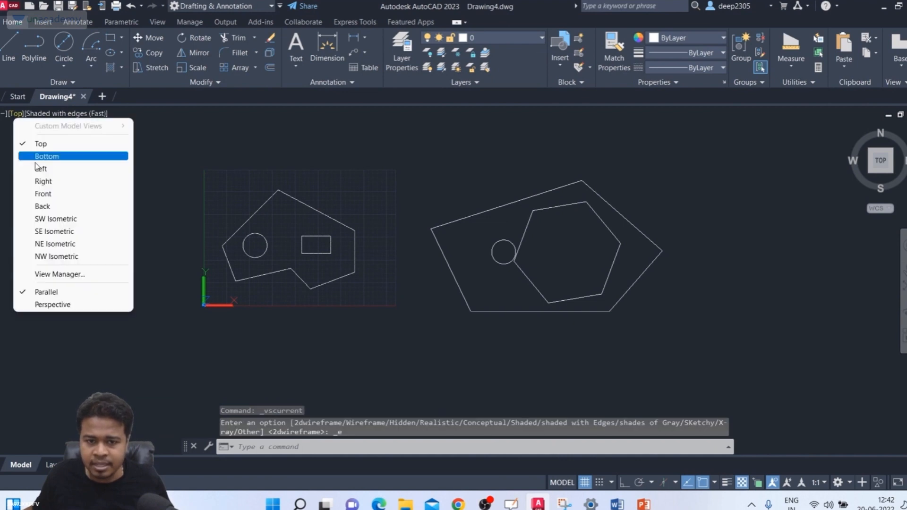
click(62, 231)
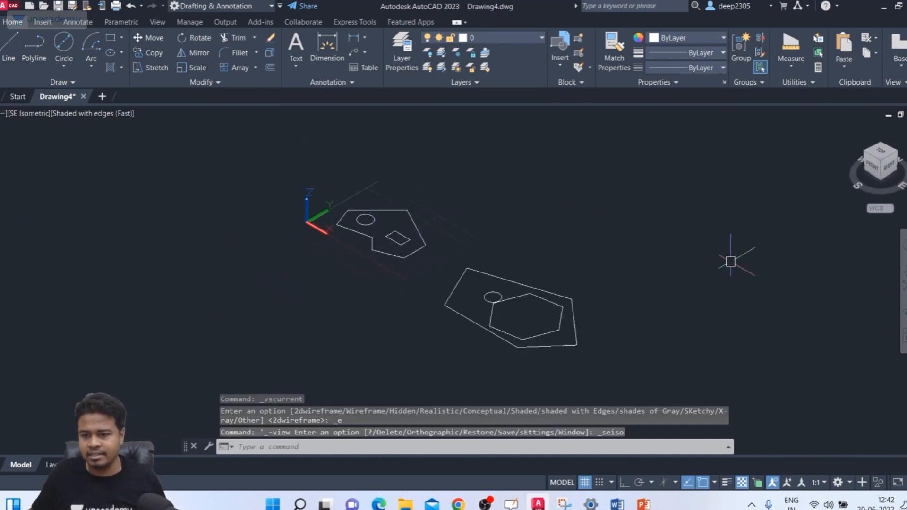
Erase both outlines together with all the shapes inside them.
click(734, 258)
click(218, 376)
click(589, 178)
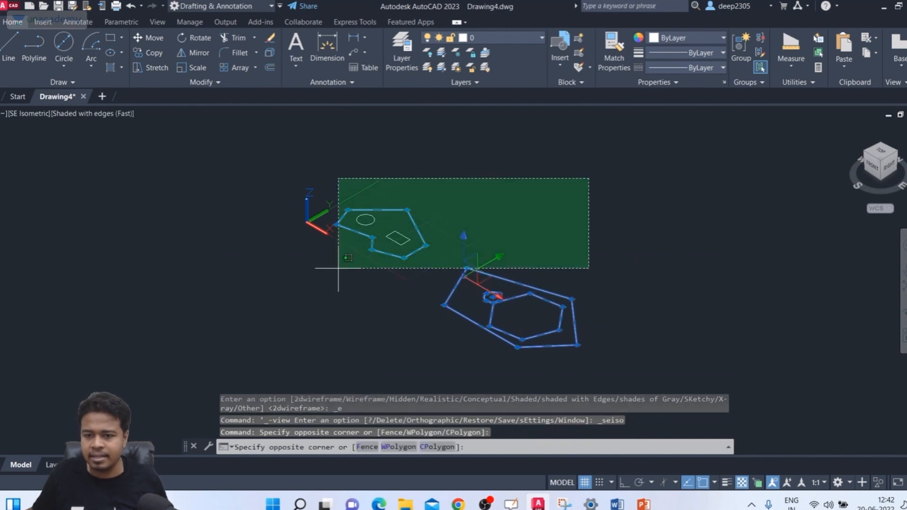
click(266, 297)
key(Delete)
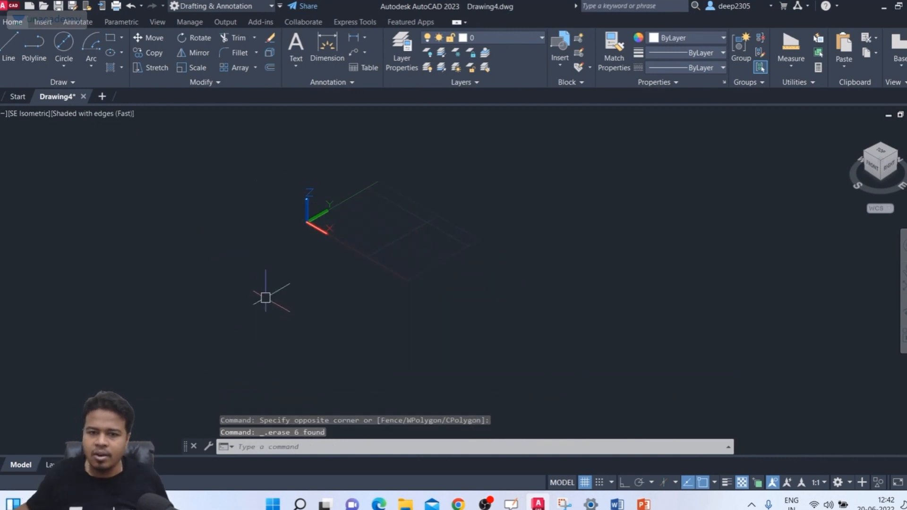
Switch to the 3D Modeling workspace and draw a tall solid box on the grid plane near the origin.
click(212, 8)
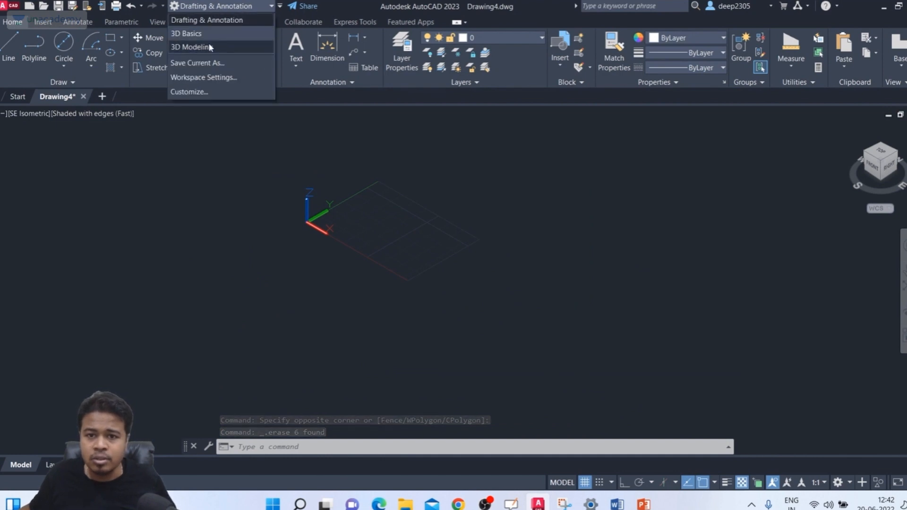
click(209, 47)
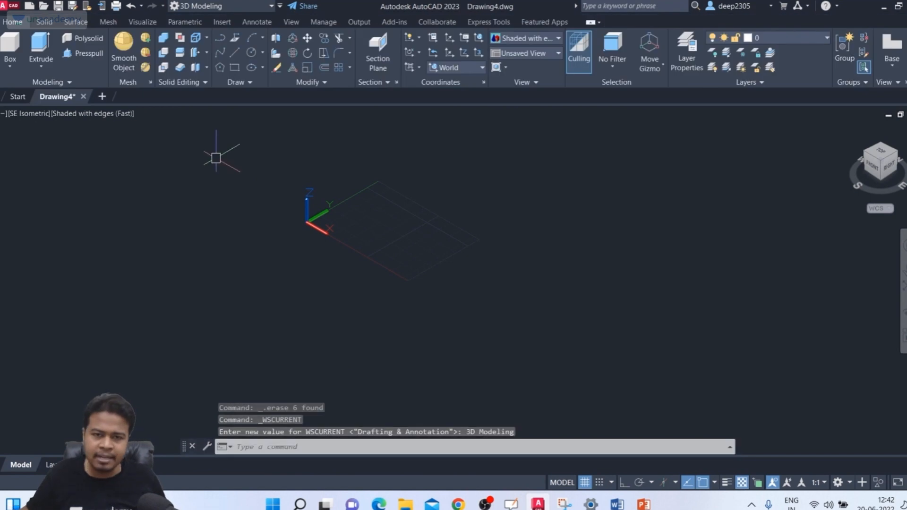
click(10, 47)
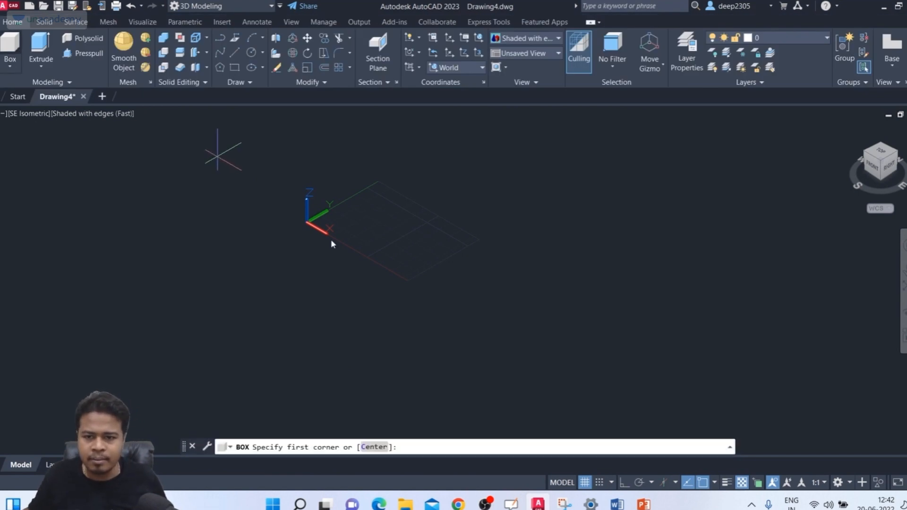
click(12, 69)
click(16, 93)
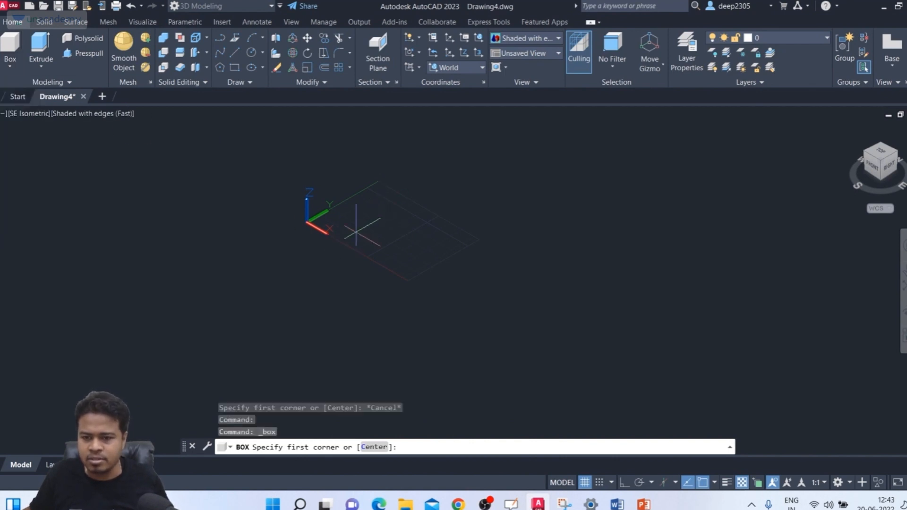
scroll(358, 233, up, 4)
middle_drag(359, 233, 300, 265)
click(301, 235)
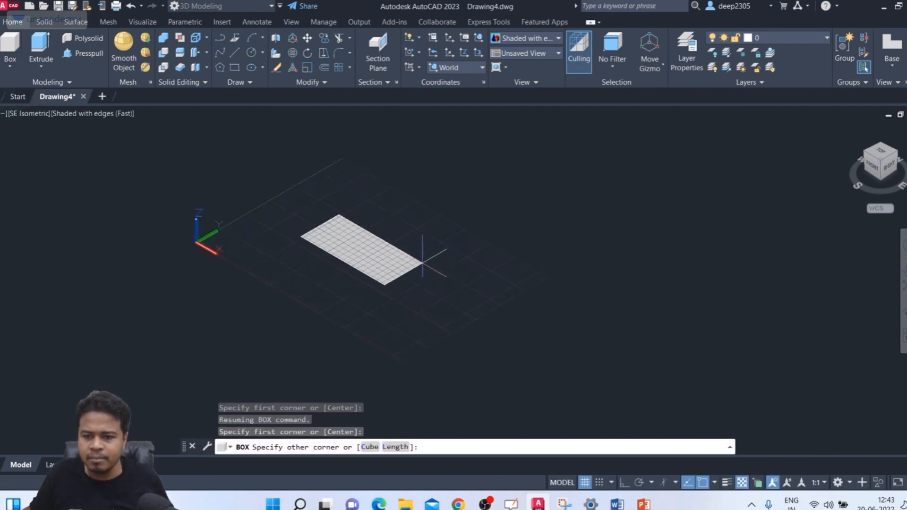
click(455, 264)
click(471, 157)
middle_drag(569, 191, 540, 215)
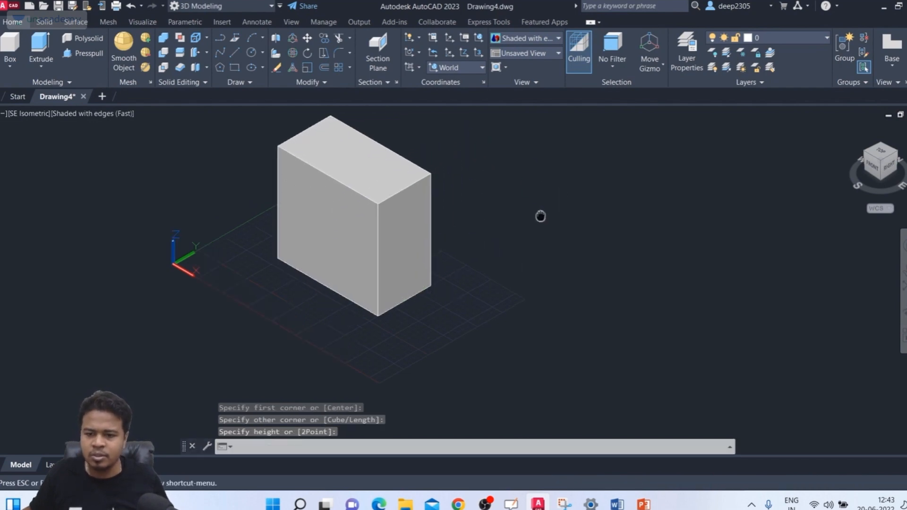
key(Escape)
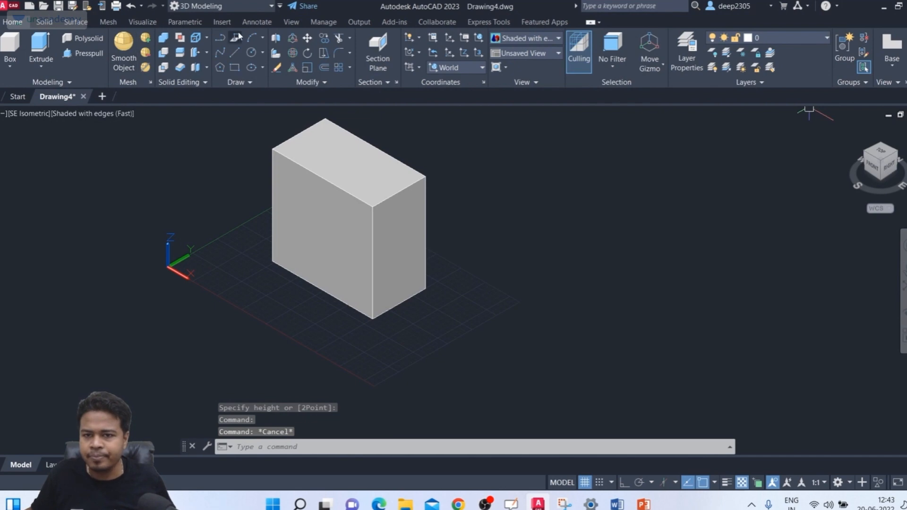
Switch the workspace back to Drafting & Annotation.
click(226, 23)
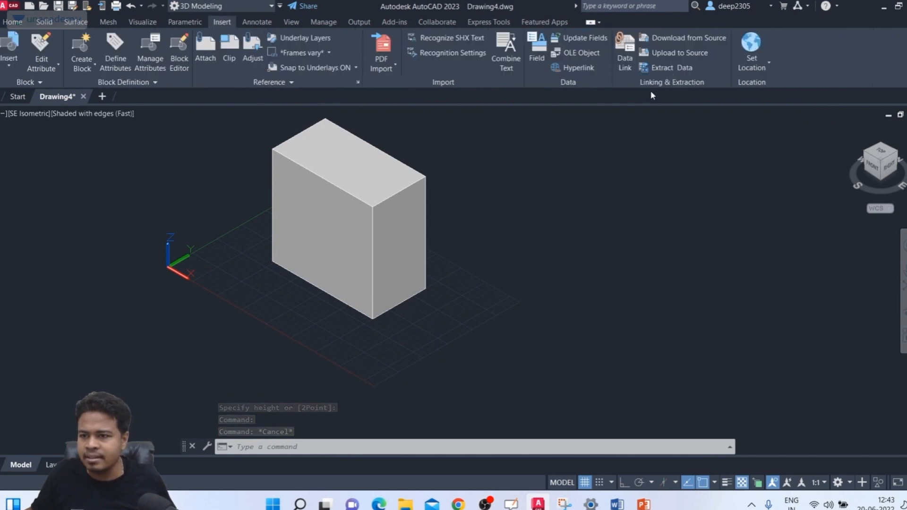
click(13, 22)
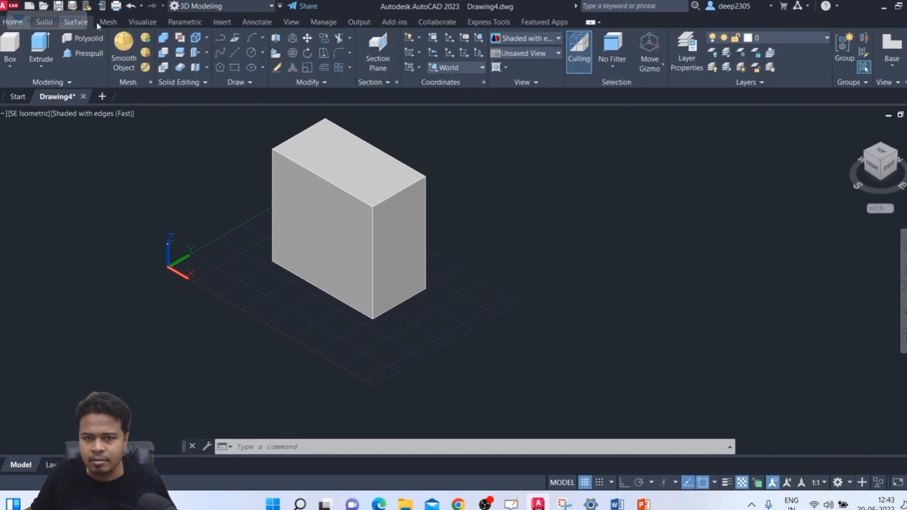
click(225, 6)
click(204, 22)
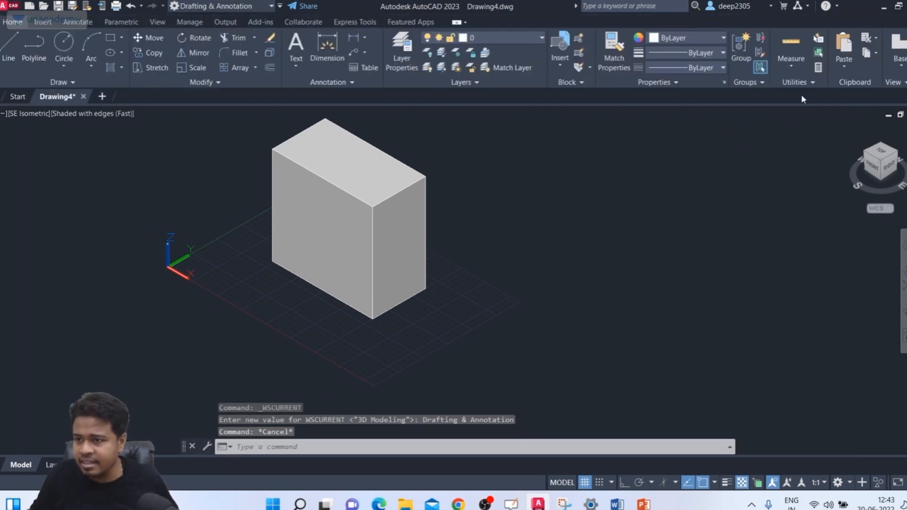
Measure the box's volume using the Object option, and end the measurement.
click(788, 67)
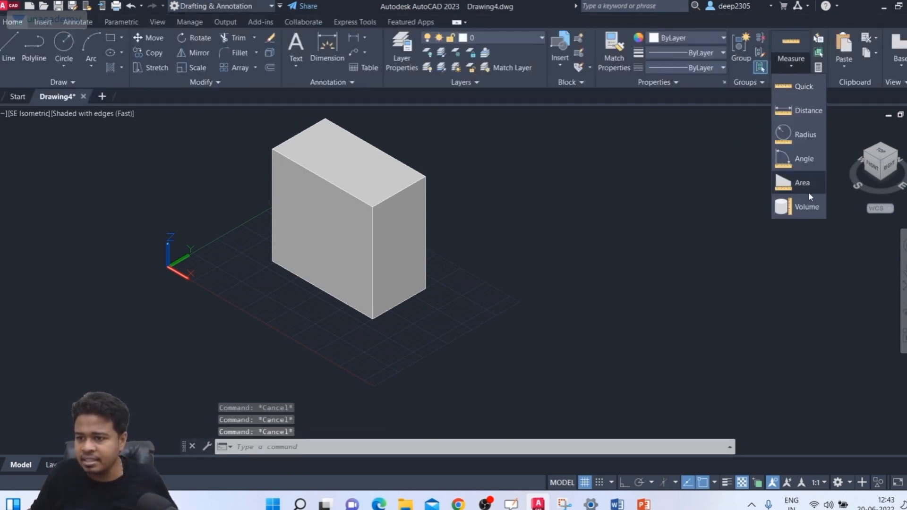
click(803, 208)
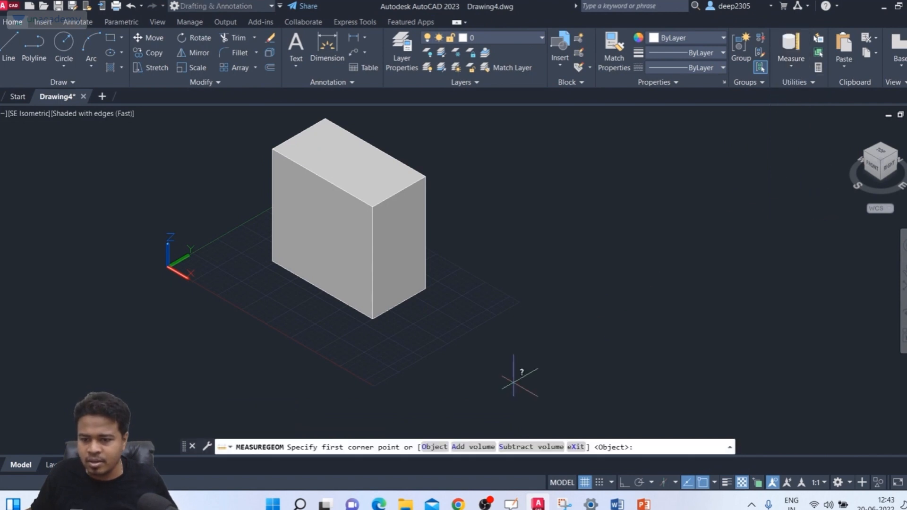
click(433, 447)
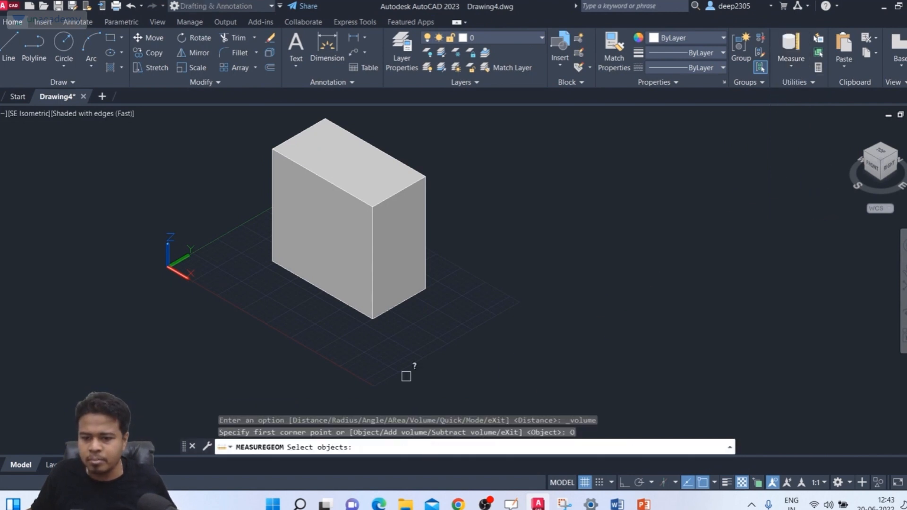
click(381, 268)
key(Return)
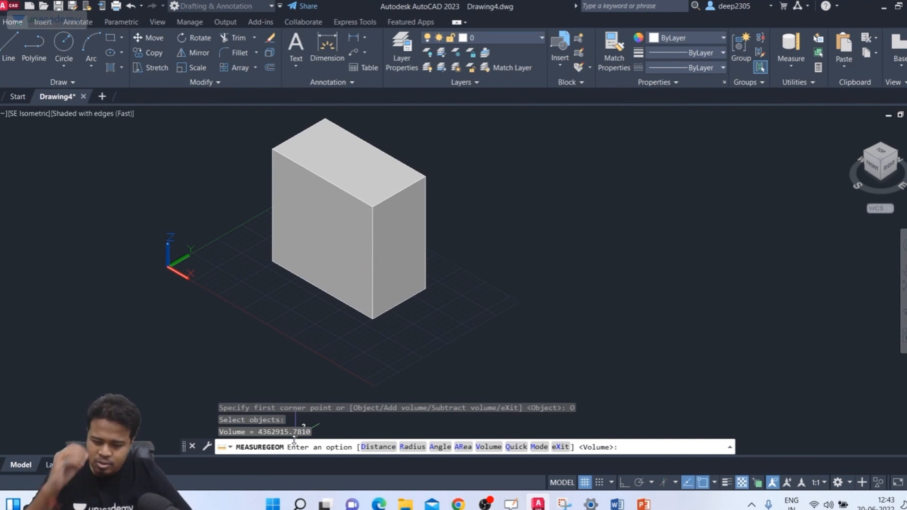
key(Escape)
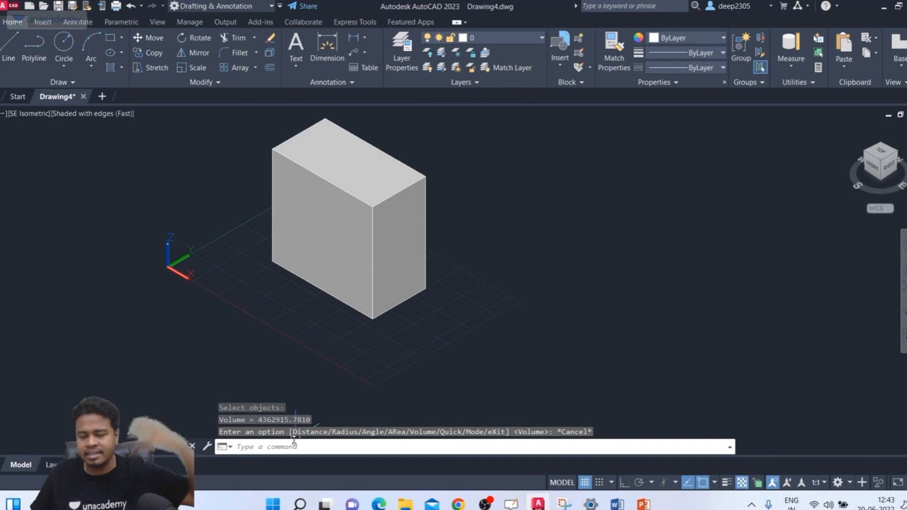
click(777, 70)
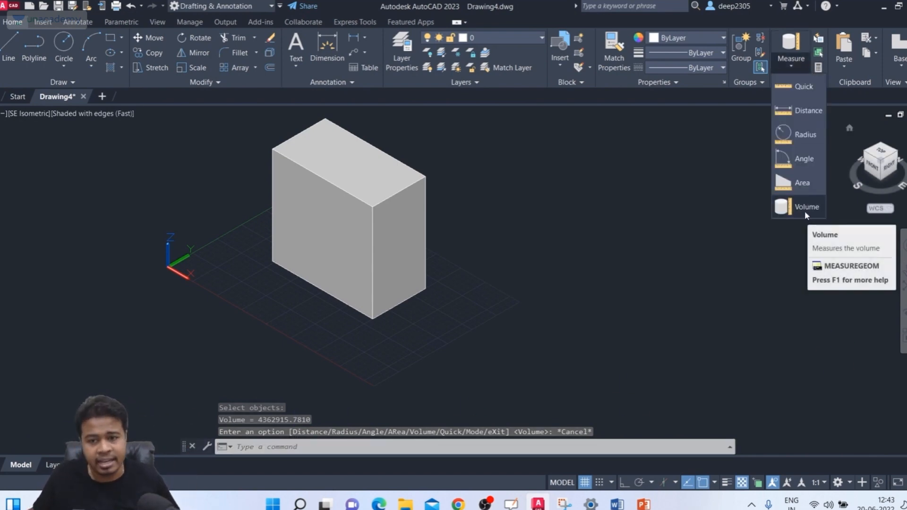
key(Escape)
key(Escape)
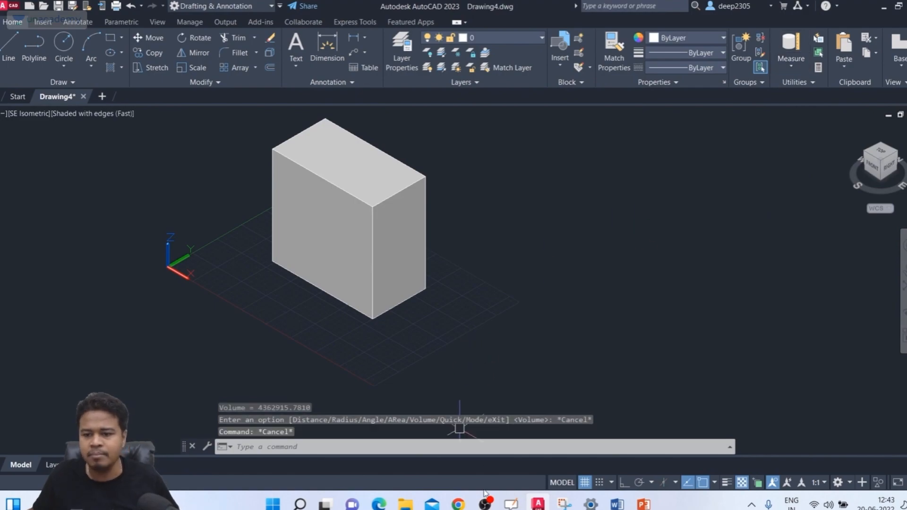